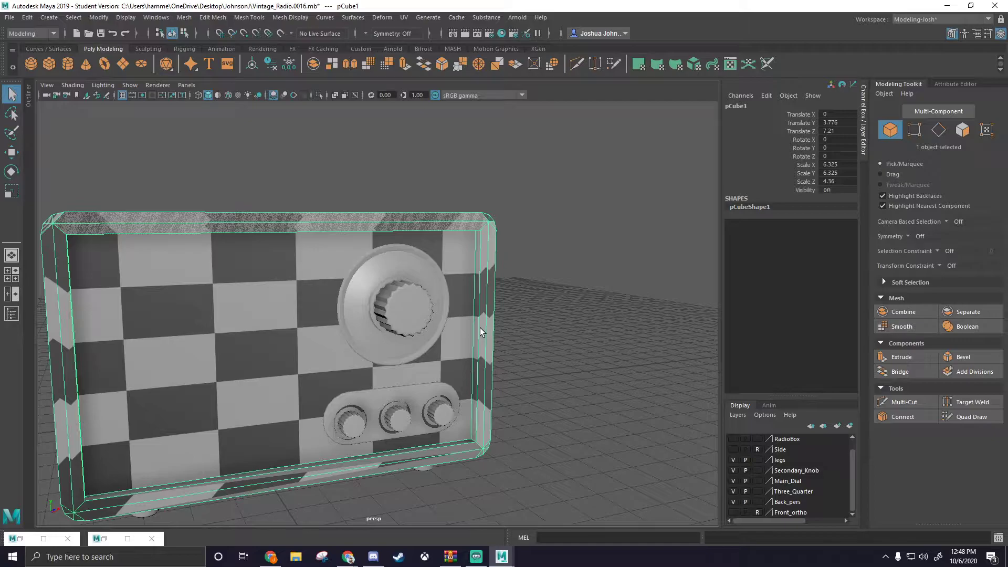
Step: Select the main dial's parts together with its knob and isolate them in the viewport
left_click_drag(568, 320, 531, 367, "alt")
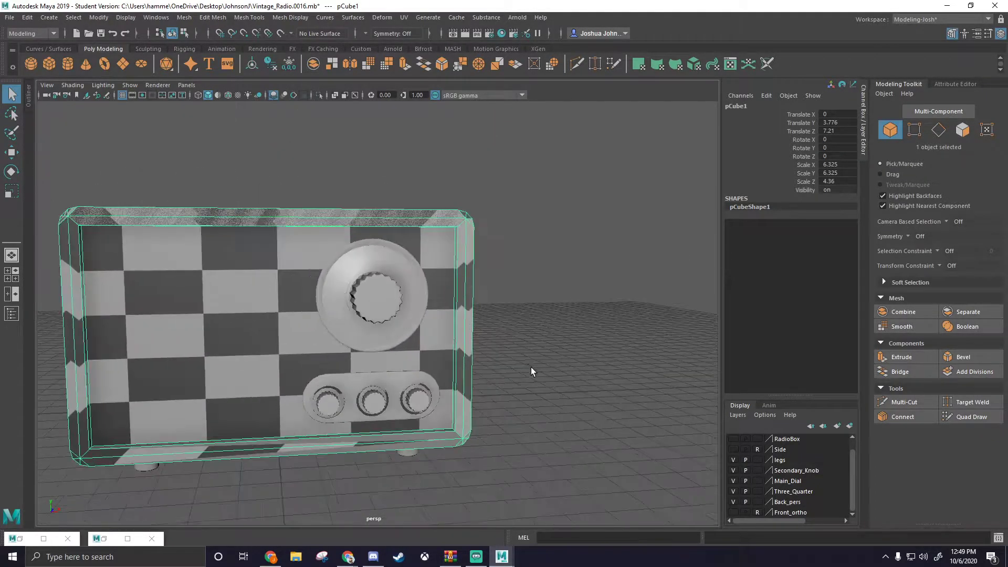
left_click(373, 312)
left_click(352, 316)
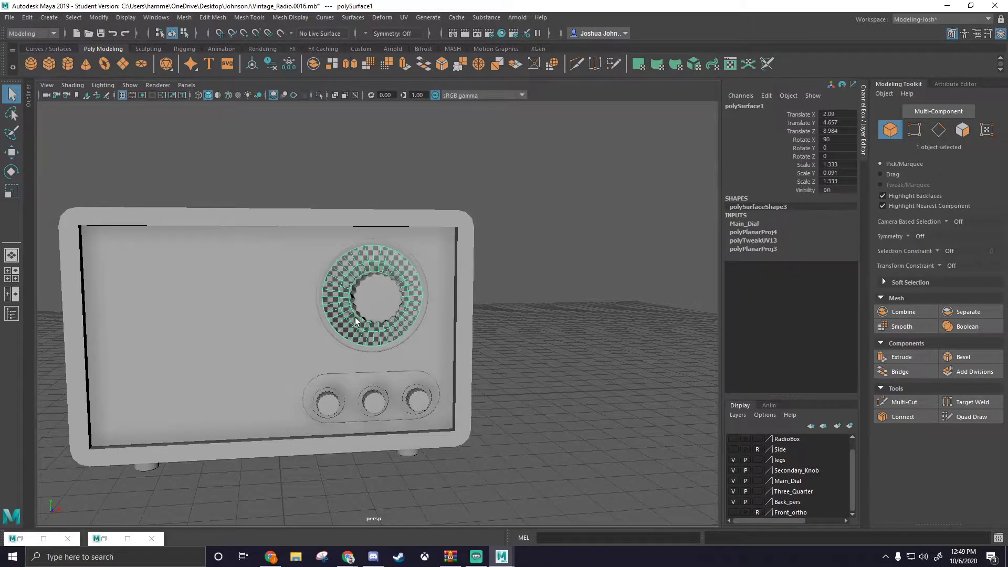
scroll(351, 315, "up", 5)
left_click_drag(350, 315, 424, 297, "alt")
scroll(408, 316, "up", 2)
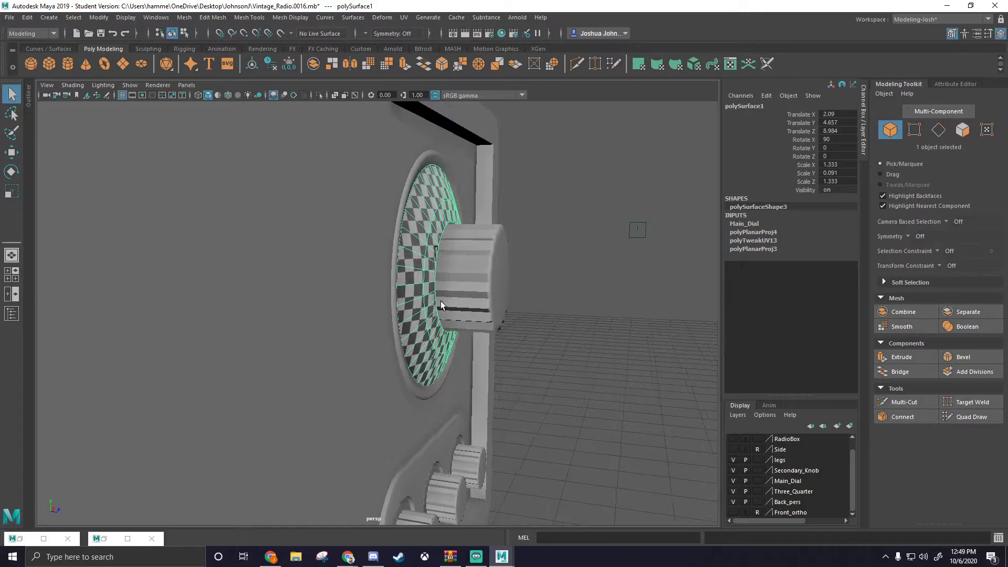
left_click_drag(391, 213, 512, 325)
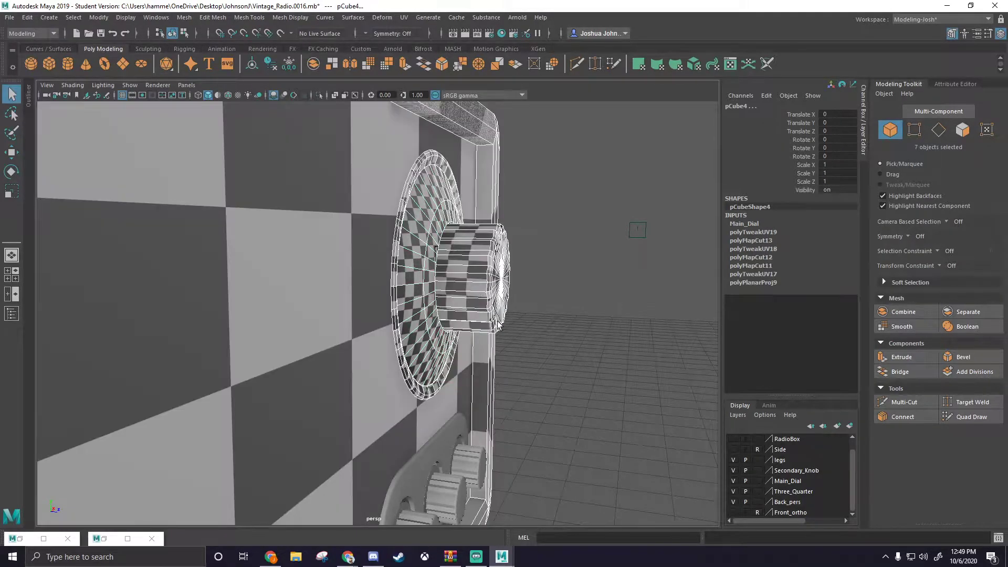
left_click(319, 95)
scroll(489, 226, "up", 3)
left_click_drag(489, 225, 589, 243, "alt")
scroll(578, 252, "up", 2)
middle_click_drag(560, 262, 472, 269, "alt")
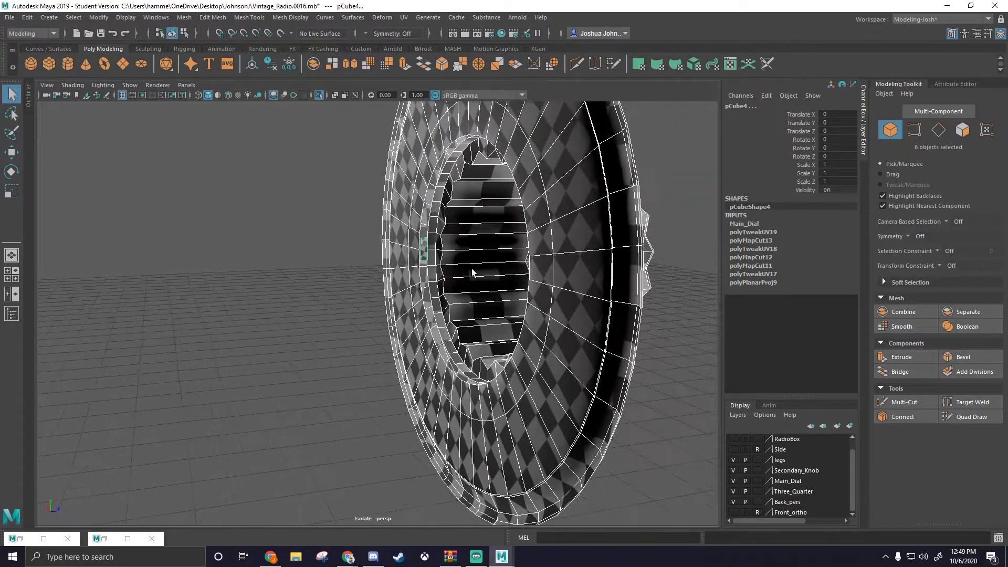
Step: Open the UV Editor and inspect the UV layouts of the main dial's face ring and its pointer
left_click(403, 17)
left_click(403, 17)
left_click(403, 17)
left_click(417, 32)
left_click_drag(453, 261, 298, 260, "alt")
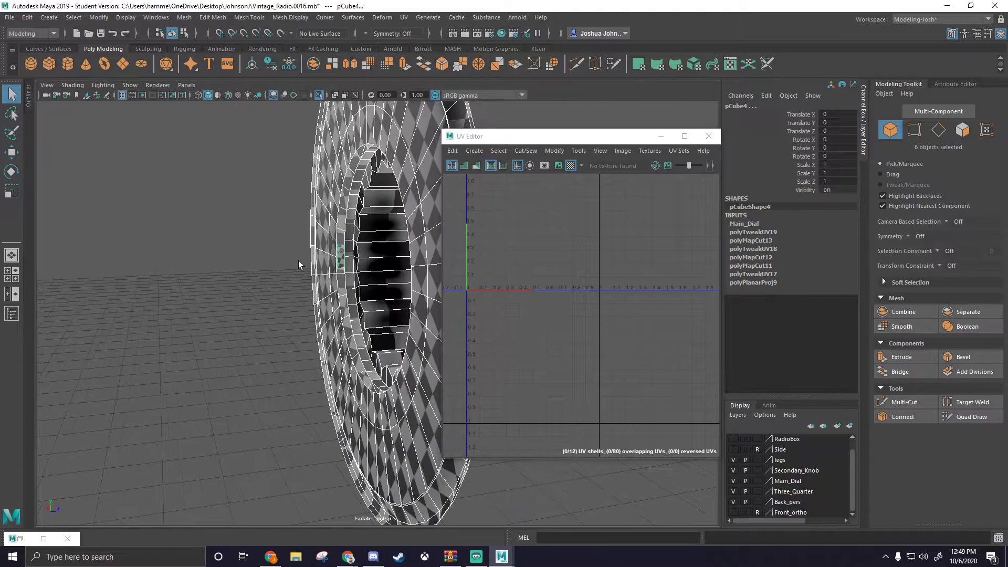
left_click(344, 255)
left_click_drag(386, 272, 299, 268, "alt")
left_click(226, 275)
left_click_drag(212, 282, 390, 287, "alt")
middle_click_drag(390, 286, 278, 279, "alt")
left_click_drag(278, 278, 302, 276, "alt")
middle_click_drag(302, 276, 230, 279, "alt")
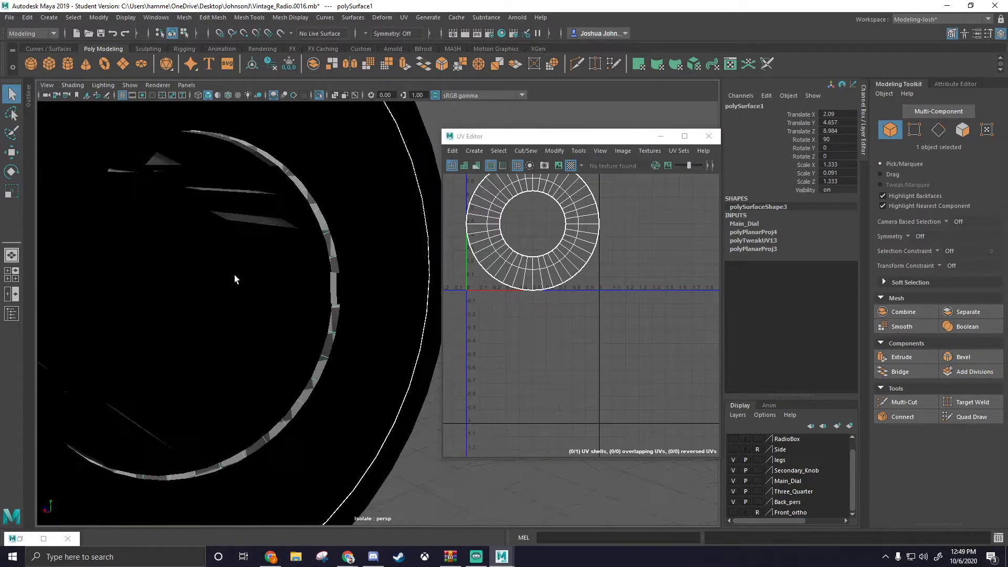
left_click(334, 292)
left_click_drag(336, 292, 275, 279, "alt")
Step: Exit isolation and hide the Main_Dial and Secondary_Knob layers
left_click(319, 95)
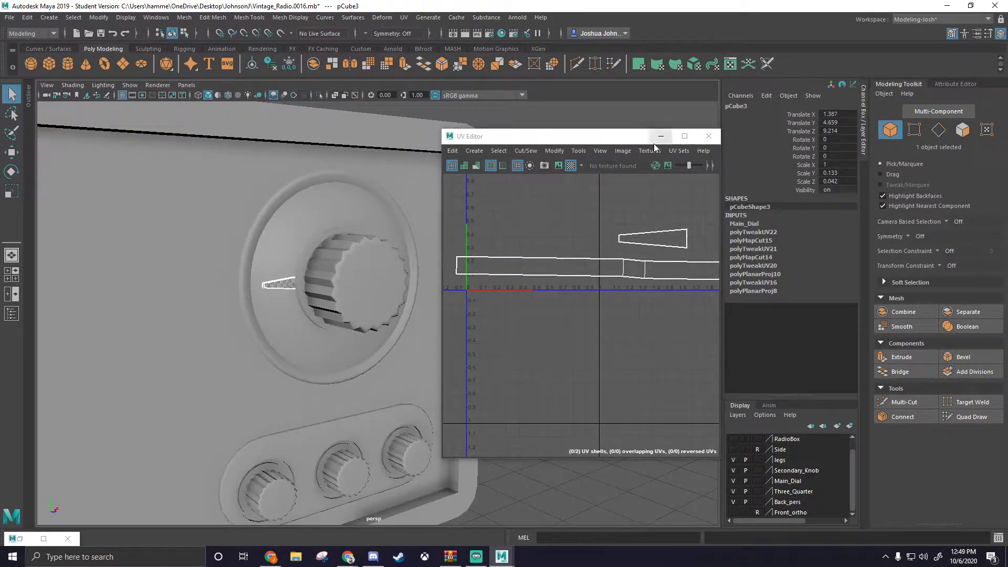
left_click(734, 480)
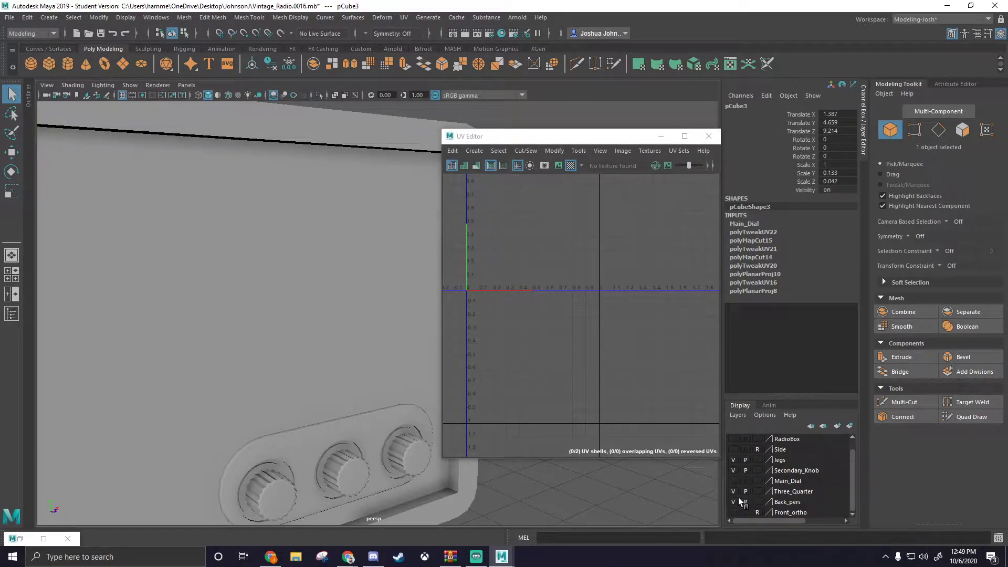
left_click(733, 470)
scroll(316, 431, "down", 5)
left_click_drag(316, 431, 277, 414, "alt")
middle_click_drag(277, 414, 365, 402, "alt")
scroll(364, 402, "down", 3)
left_click_drag(364, 402, 244, 394, "alt")
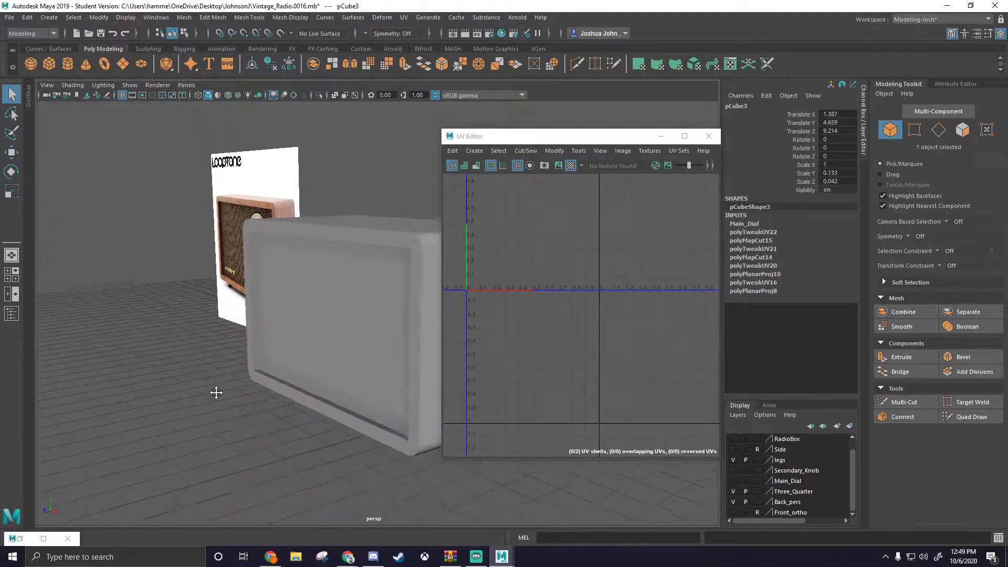
middle_click_drag(244, 395, 112, 381, "alt")
Step: Select the bundled power cord behind the radio and bring up its UVs in the UV Editor
left_click(661, 136)
left_click_drag(475, 226, 227, 234, "alt")
scroll(416, 258, "up", 3)
left_click(404, 341)
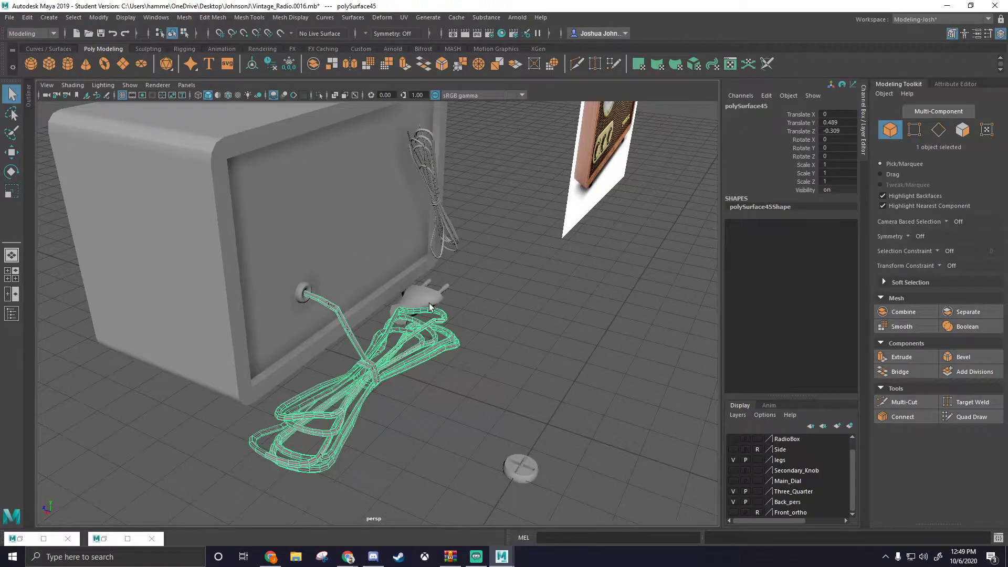
left_click(428, 17)
left_click(423, 29)
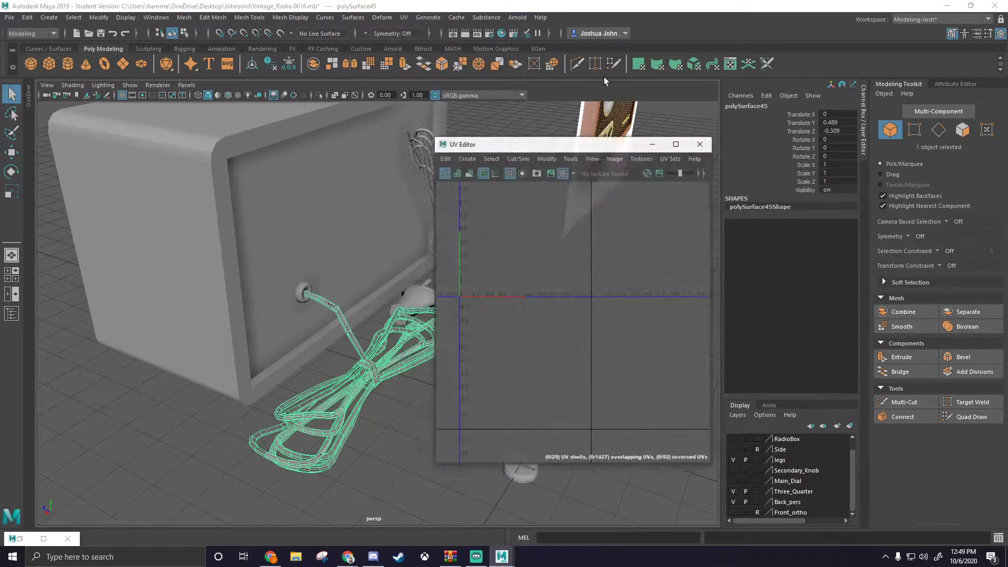
Step: Collapse the Modeling Toolkit and Channel Box and move the UV Editor clear of the model
left_click(890, 82)
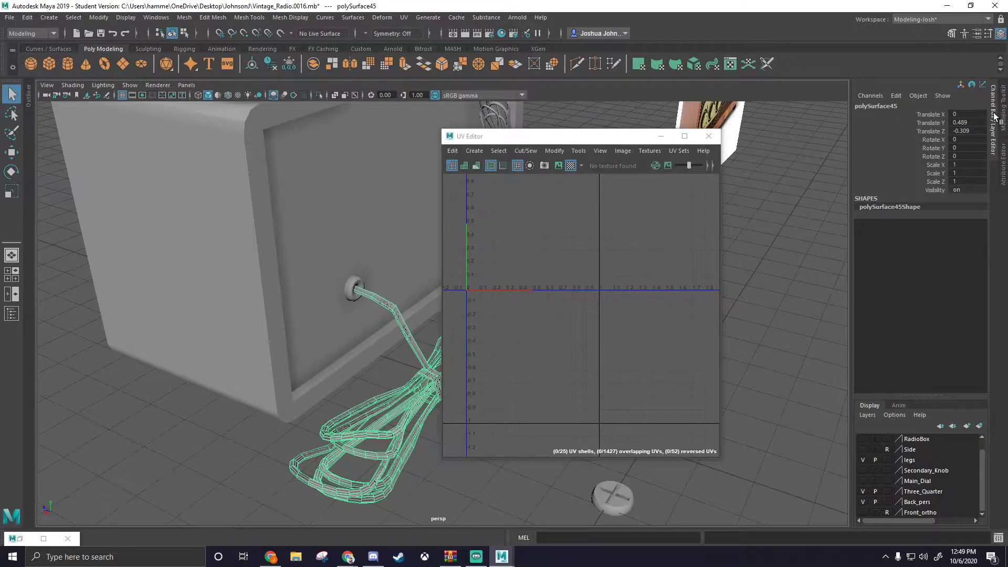
left_click(999, 119)
left_click_drag(595, 135, 870, 147)
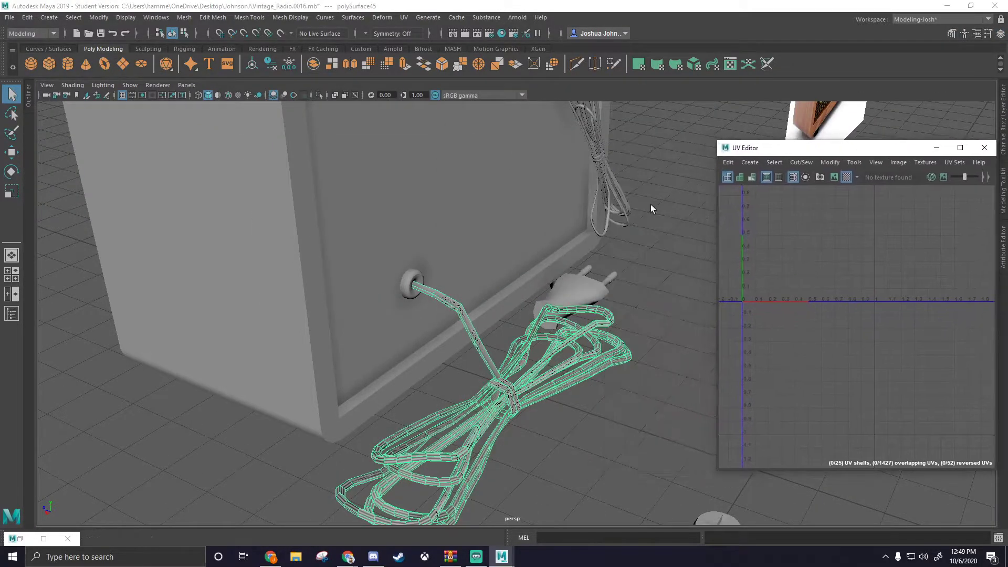
Step: Inspect the UVs of the radio body, the hanging cord, the floor cord and the plug at the rear
middle_click_drag(580, 243, 491, 304, "alt")
left_click_drag(491, 304, 357, 312, "alt")
scroll(358, 315, "down", 3)
left_click(329, 215)
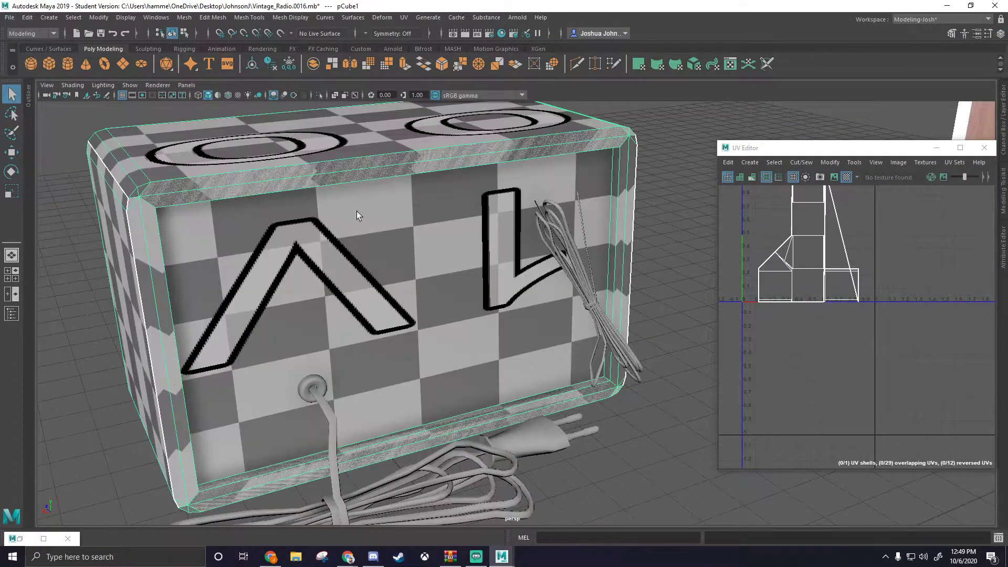
left_click_drag(486, 266, 432, 259, "alt")
middle_click_drag(432, 259, 322, 241, "alt")
left_click(558, 297)
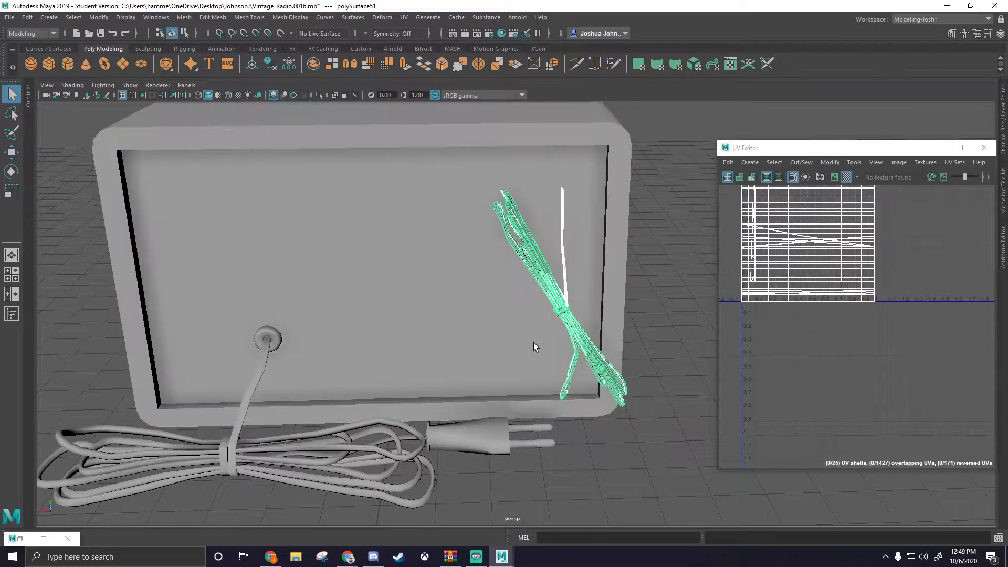
middle_click_drag(541, 338, 595, 222, "alt")
left_click_drag(595, 222, 565, 231, "alt")
left_click(387, 359)
left_click_drag(386, 359, 556, 406, "alt")
middle_click_drag(556, 407, 517, 363, "alt")
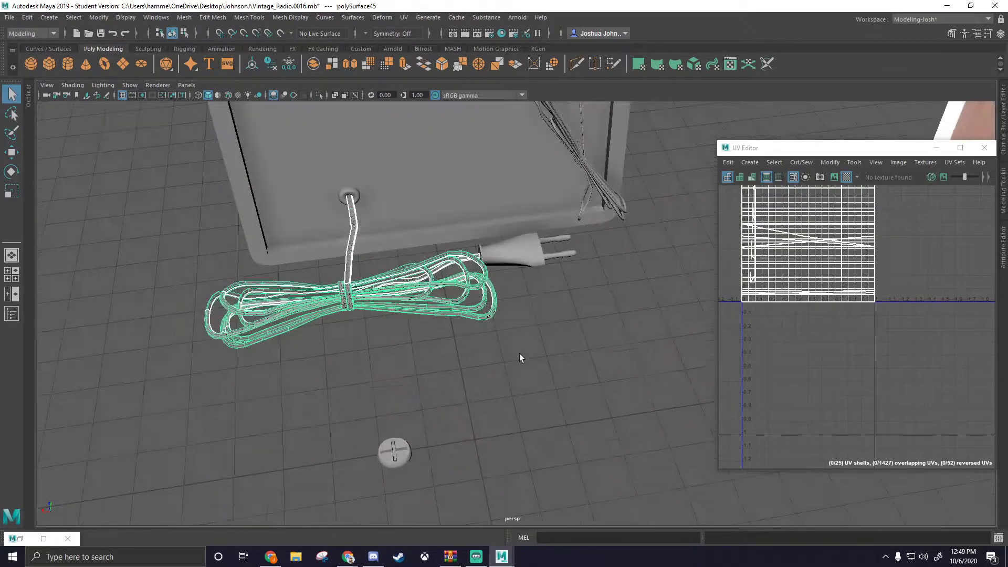
left_click(519, 264)
Step: Examine the remaining parts around the rear and underside of the radio for their UV layouts
left_click_drag(477, 374, 501, 281, "alt")
middle_click_drag(504, 279, 516, 99, "alt")
left_click_drag(462, 221, 433, 330, "alt")
left_click(383, 295)
middle_click_drag(513, 304, 526, 480, "alt")
left_click_drag(527, 356, 473, 315, "alt")
middle_click_drag(473, 315, 439, 313, "alt")
left_click_drag(439, 314, 537, 202, "alt")
left_click(516, 314)
left_click_drag(514, 314, 488, 353, "alt")
left_click(414, 275)
left_click_drag(435, 304, 483, 310, "alt")
Step: Delete three of the four legs under the radio, keeping only one front leg
left_click(331, 341)
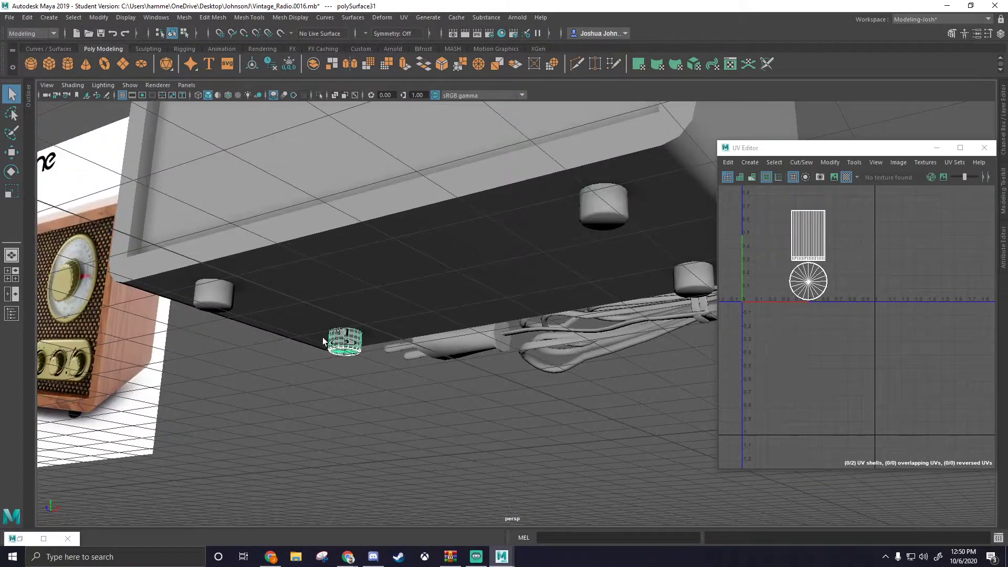
left_click(222, 298)
left_click(344, 346, "shift")
left_click_drag(344, 346, 472, 310, "alt")
left_click(427, 303)
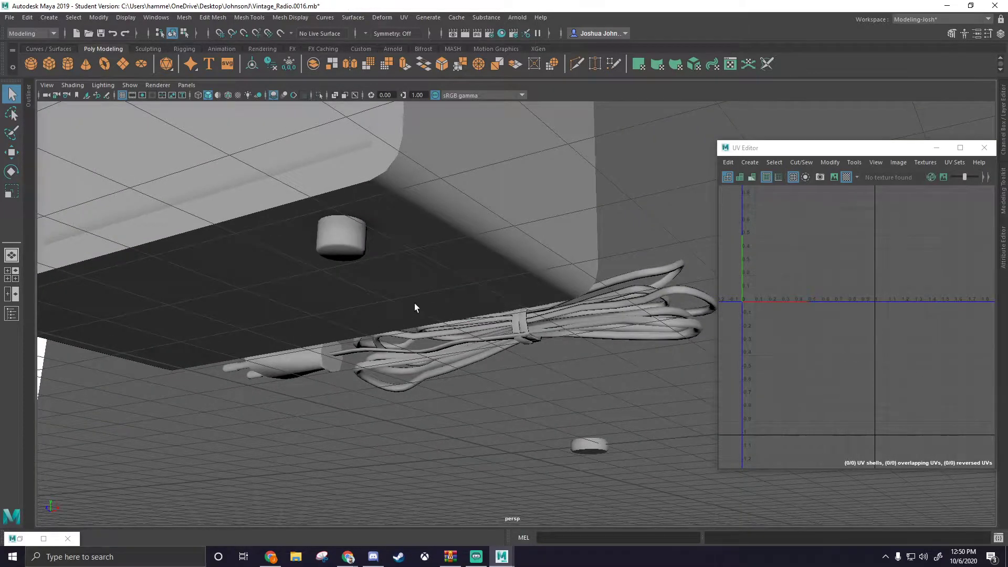
Step: Select the side-strip UV shell of the remaining leg and check the leg in the viewport
left_click_drag(345, 247, 416, 288, "alt")
left_click(348, 300)
right_click_drag(374, 305, 477, 293, "alt")
left_click_drag(477, 297, 416, 282, "alt")
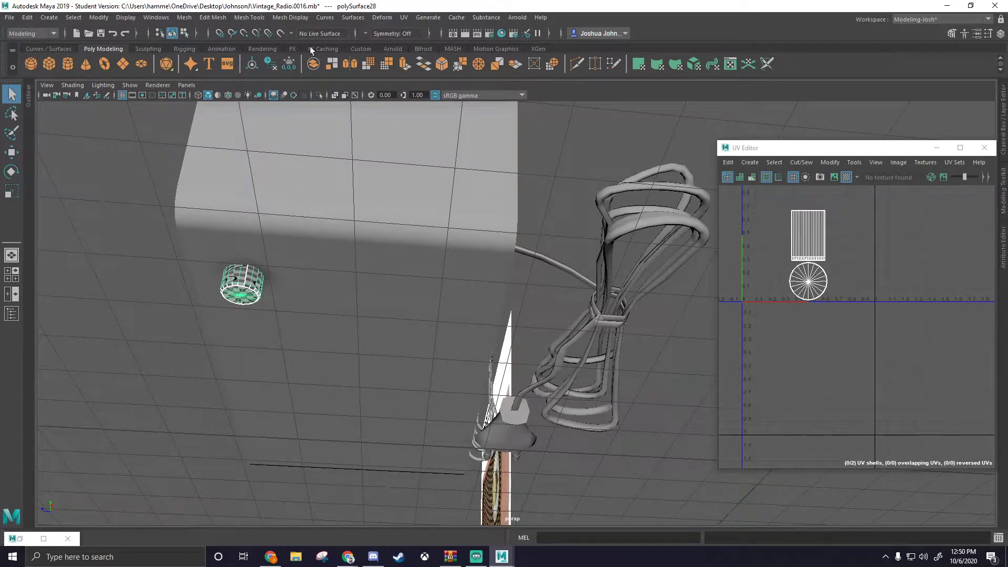
scroll(824, 277, "up", 3)
middle_click_drag(824, 276, 840, 339, "alt")
right_click_drag(821, 284, 793, 267)
left_click(814, 286)
scroll(839, 328, "up", 7)
middle_click_drag(840, 326, 885, 336, "alt")
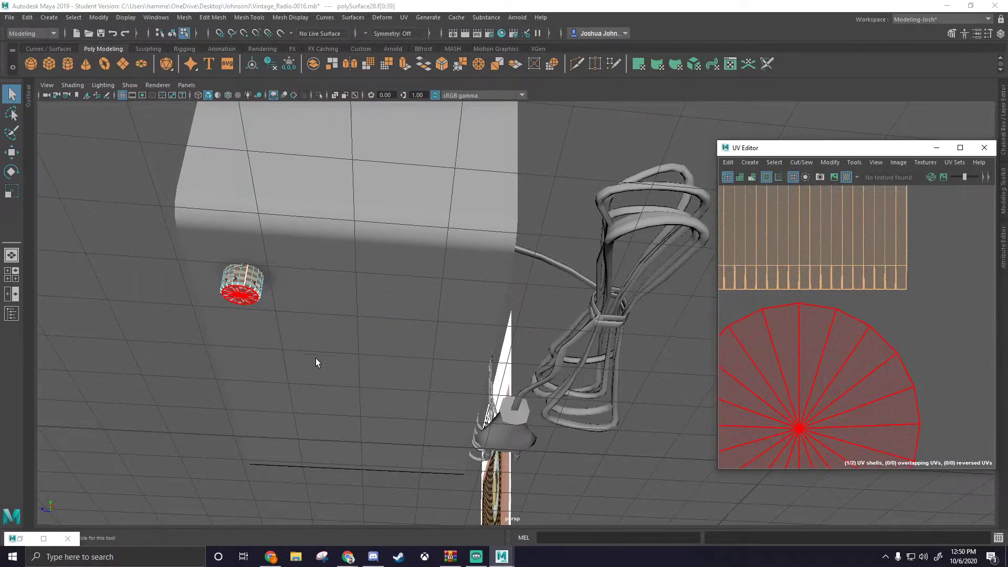
left_click_drag(313, 336, 407, 357, "alt")
middle_click_drag(408, 357, 433, 455, "alt")
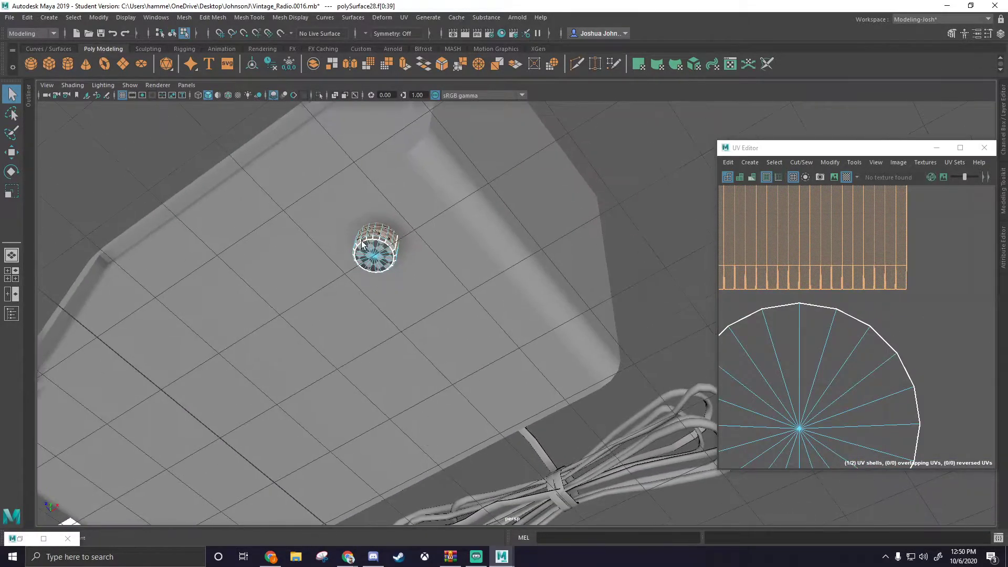
key("F8")
left_click_drag(582, 300, 446, 310, "alt")
Step: Unfold the leg's side-strip UV shell
middle_click_drag(818, 339, 931, 458, "alt")
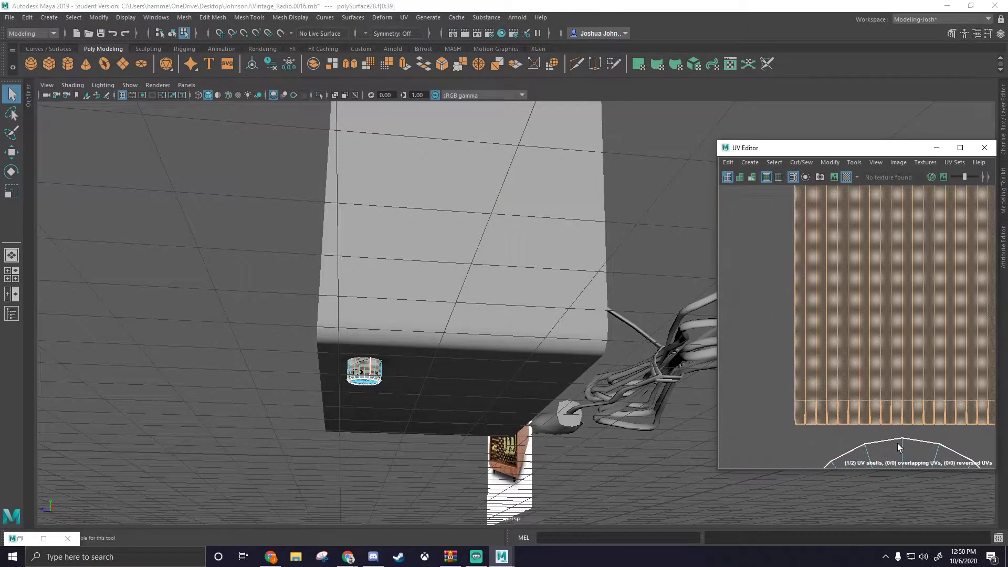
scroll(884, 430, "down", 4)
middle_click_drag(868, 409, 841, 408, "alt")
key("F8")
right_click_drag(823, 334, 824, 330)
scroll(824, 330, "down", 5)
middle_click_drag(832, 329, 854, 327, "alt")
right_click_drag(852, 326, 716, 323)
left_click(830, 314)
right_click_drag(827, 316, 716, 315, "shift")
key("F8")
key("F8")
Step: Widen the UV Editor, restore the UV Toolkit and place the two side by side in one window
left_click_drag(898, 154, 744, 145)
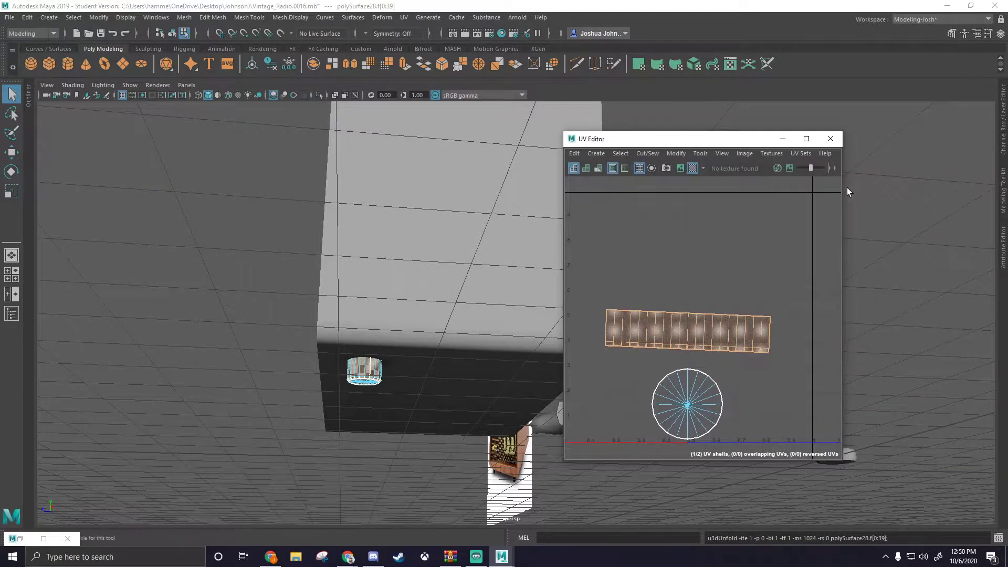
left_click_drag(842, 187, 921, 191)
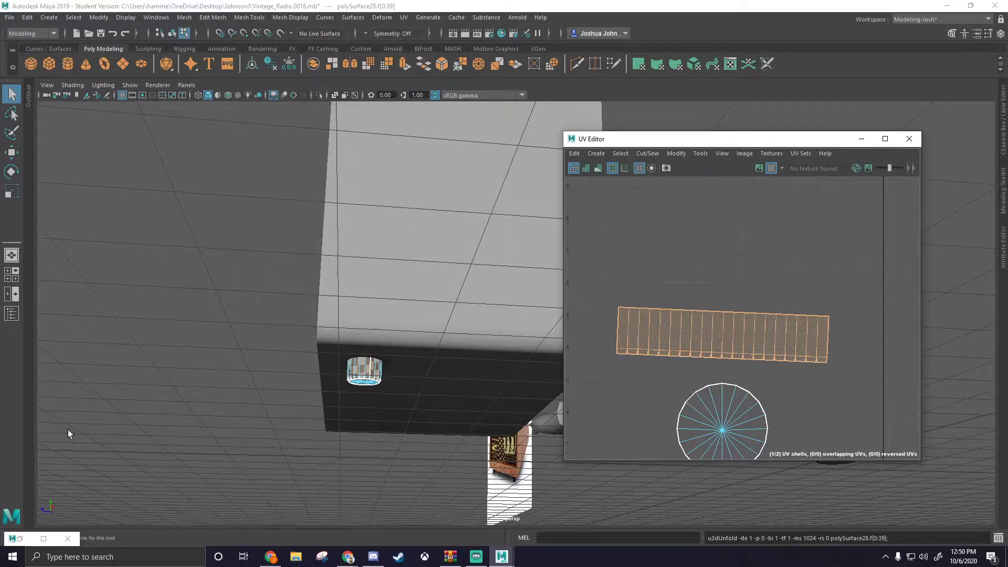
left_click(44, 539)
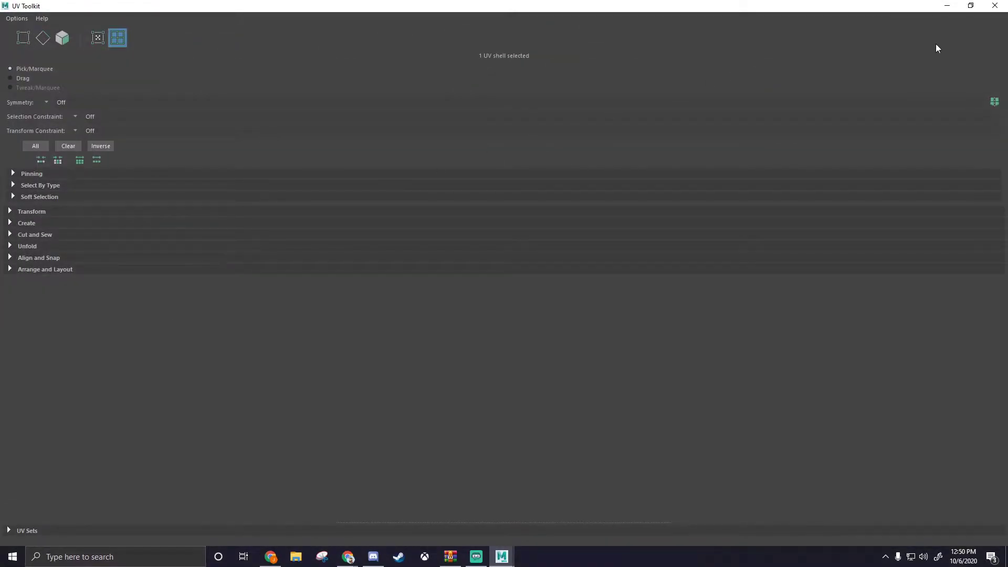
left_click(972, 7)
left_click_drag(778, 151, 919, 239)
left_click_drag(834, 138, 622, 106)
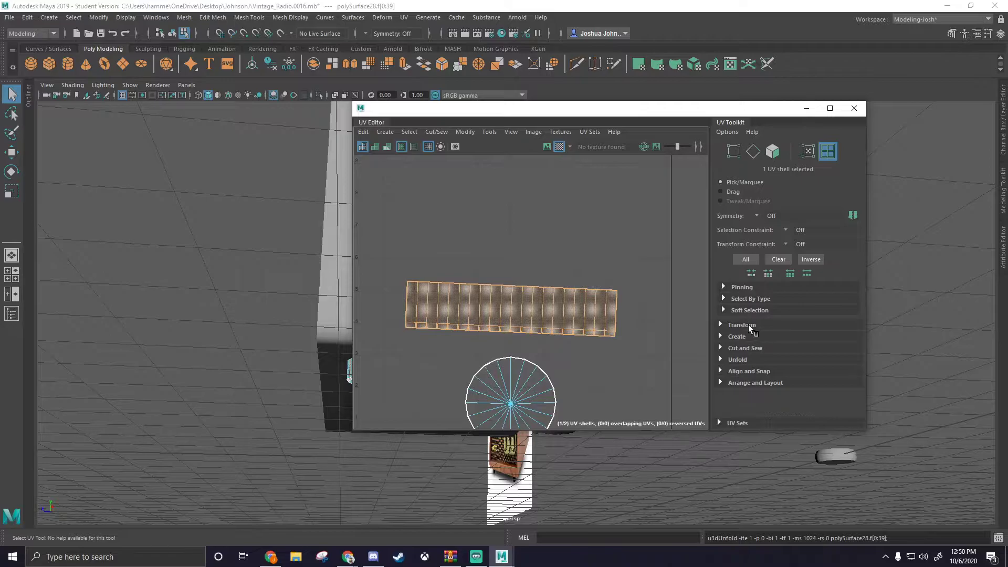
Step: Straighten the leg's unfolded side-strip UV shell with Orient Shells
left_click(754, 371)
scroll(762, 369, "down", 3)
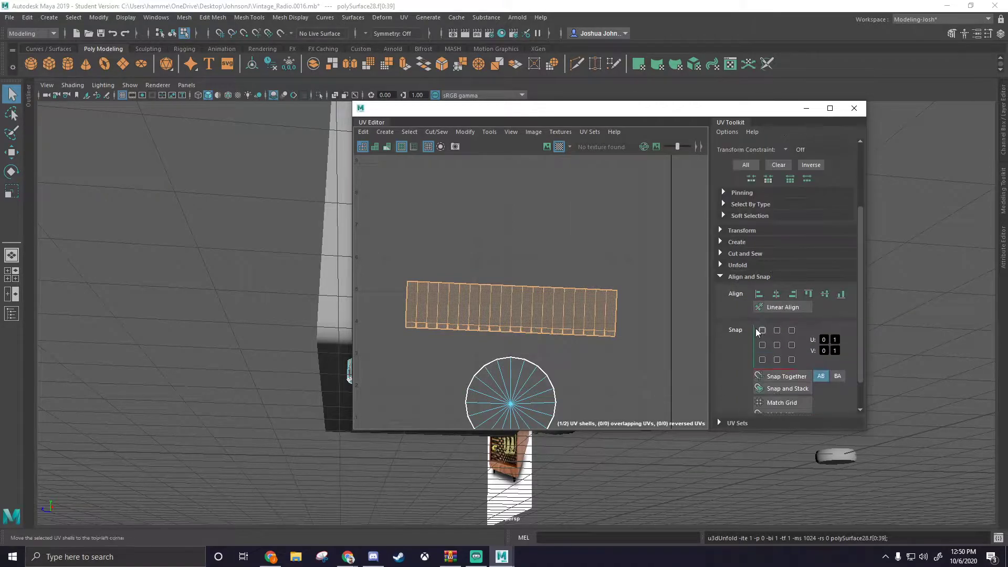
left_click(745, 277)
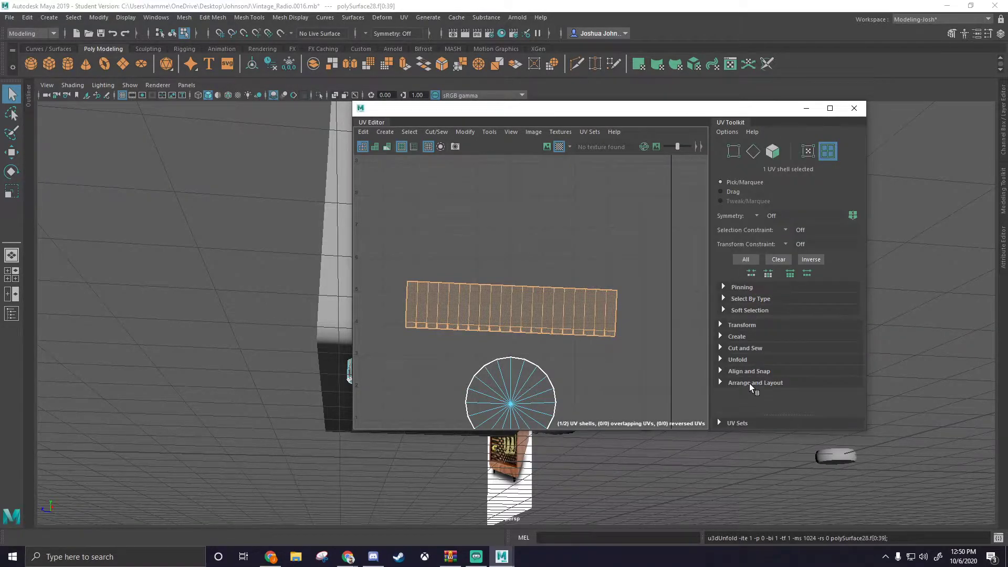
left_click(750, 385)
scroll(767, 285, "down", 2)
left_click(742, 317)
left_click(551, 294)
middle_click_drag(591, 260, 598, 158, "alt")
scroll(584, 244, "down", 2)
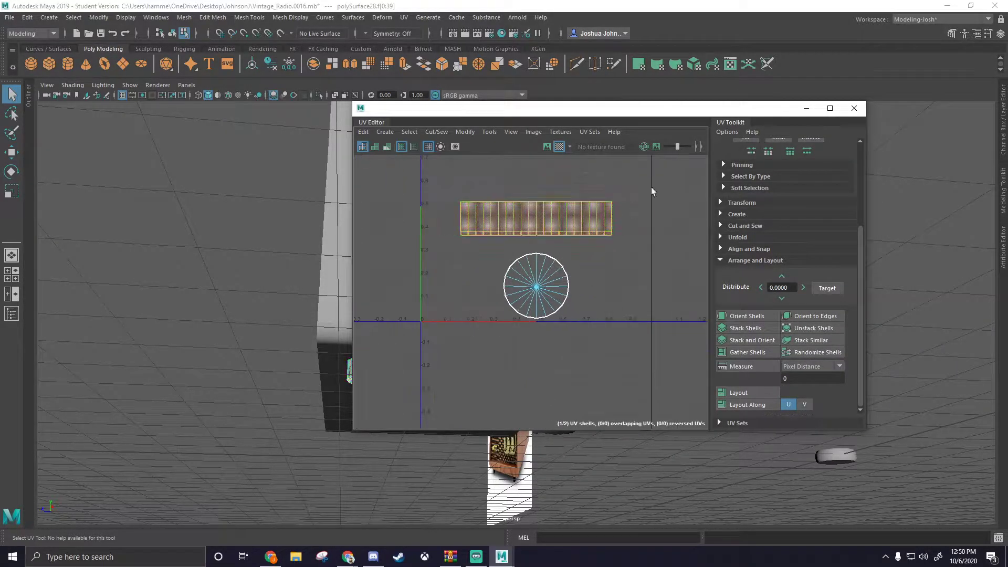
Step: Minimize the UV Editor and return to object selection on the remaining leg
left_click(799, 107)
left_click_drag(663, 202, 473, 238, "alt")
middle_click_drag(472, 238, 495, 185, "alt")
right_click_drag(388, 269, 430, 229)
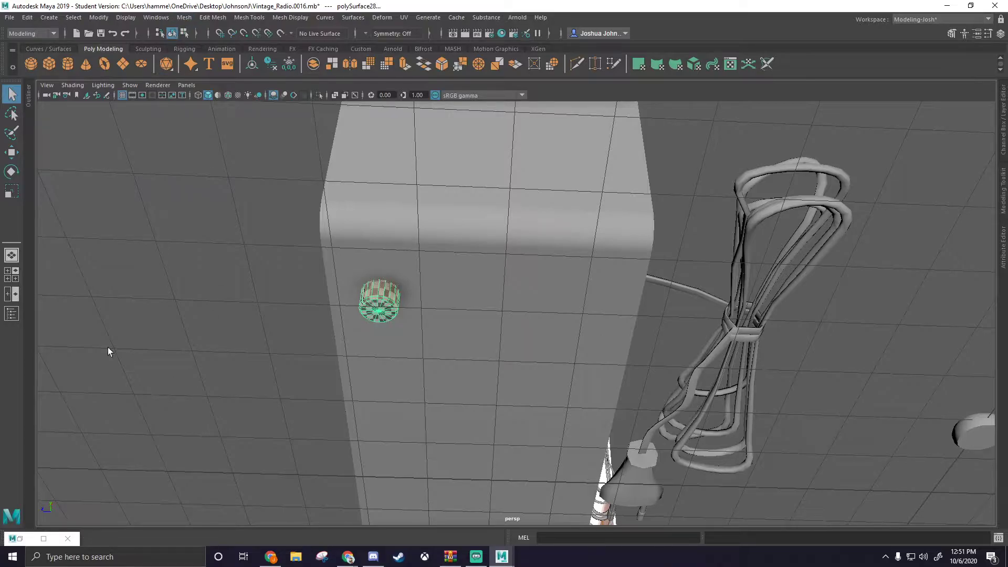
scroll(378, 358, "down", 5)
left_click_drag(480, 380, 566, 355, "alt")
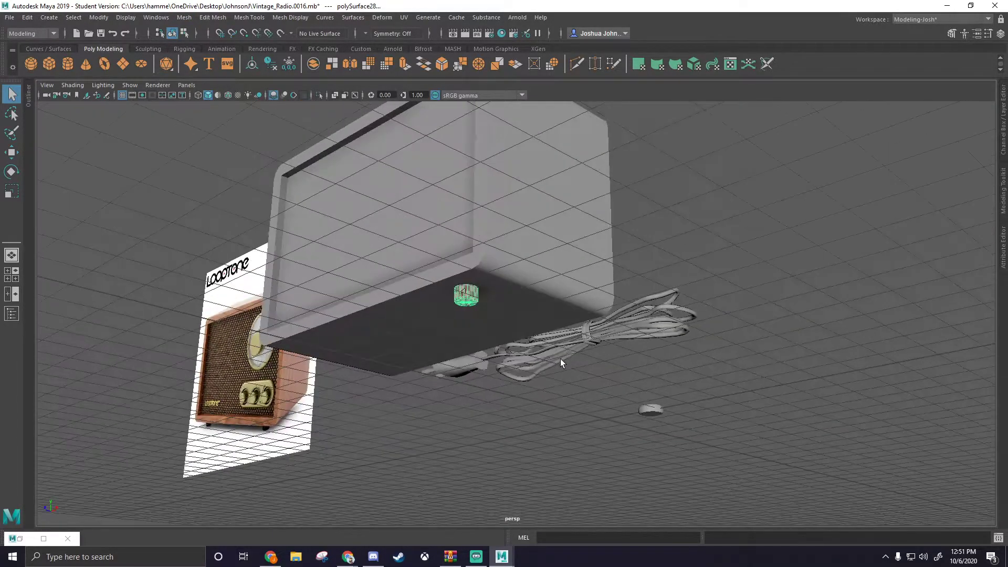
left_click_drag(317, 378, 423, 279, "alt")
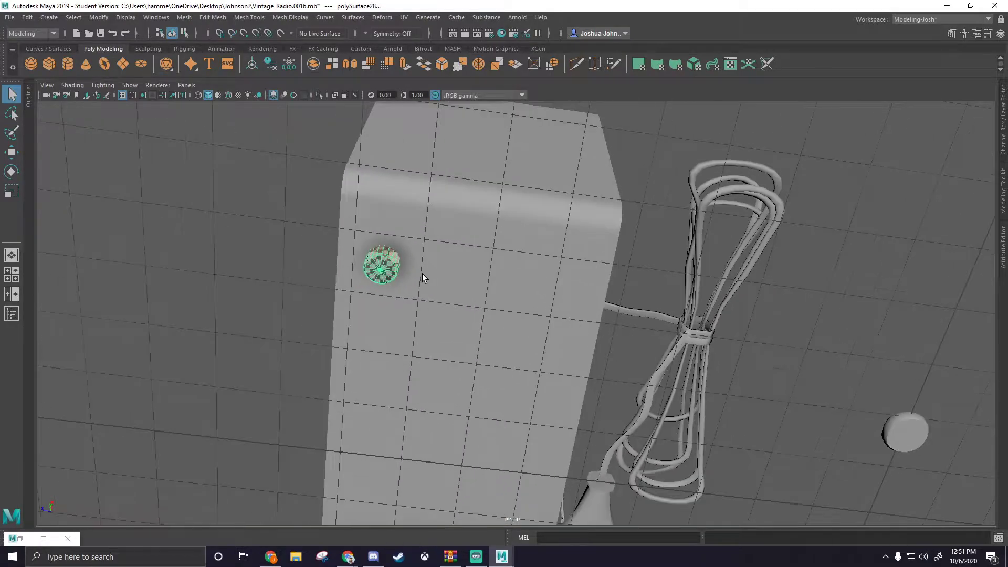
Step: Duplicate the remaining leg and move the copy to the rear of the radio's underside
key("ctrl+d")
key("w")
middle_click_drag(332, 262, 499, 285)
left_click_drag(499, 284, 450, 276, "alt")
middle_click_drag(500, 281, 513, 280)
left_click_drag(513, 280, 475, 316, "alt")
Step: Mirror the two existing legs across the world X axis as separate copies, with Cut Geometry and Combine with Original off
left_click(184, 17)
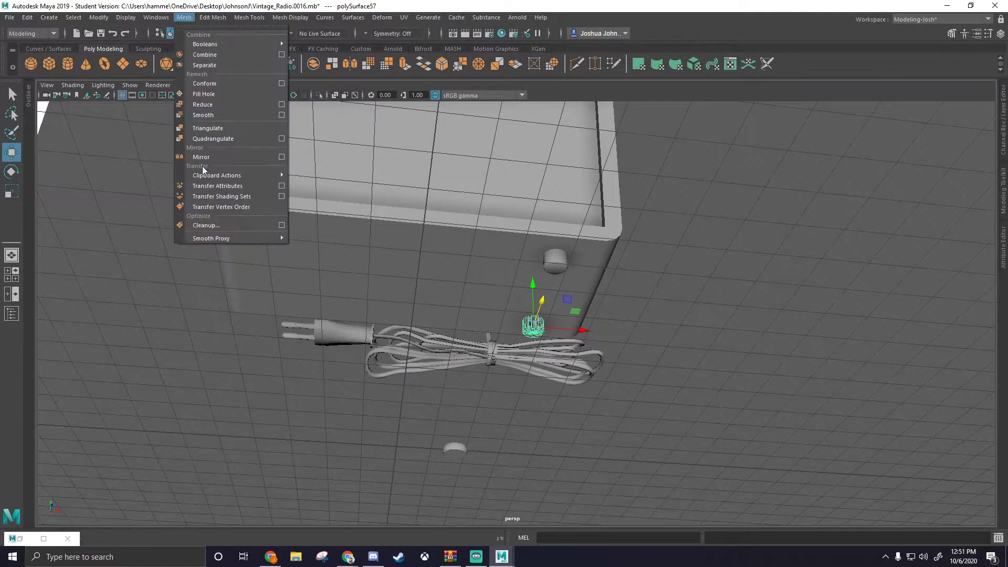
left_click(281, 157)
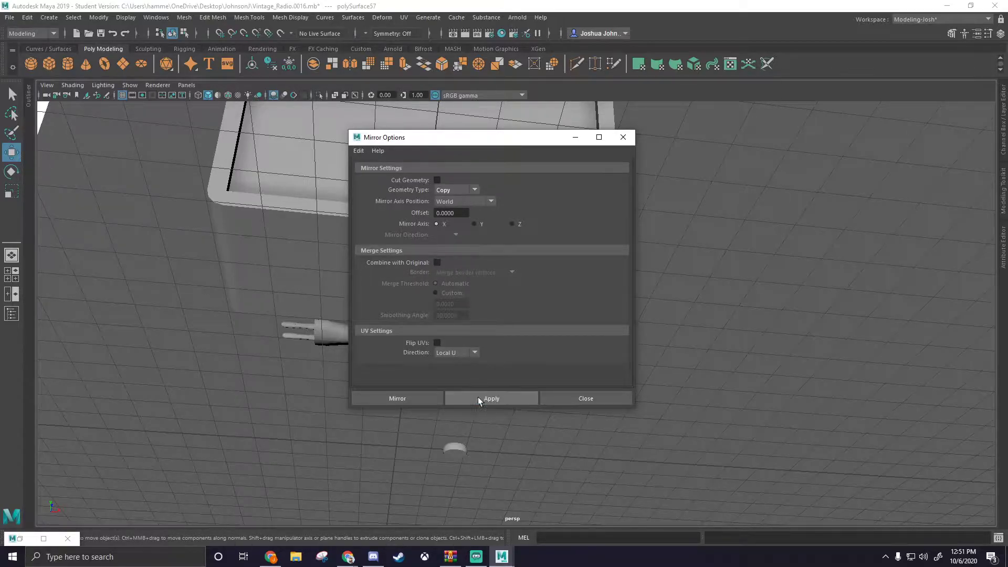
left_click(575, 138)
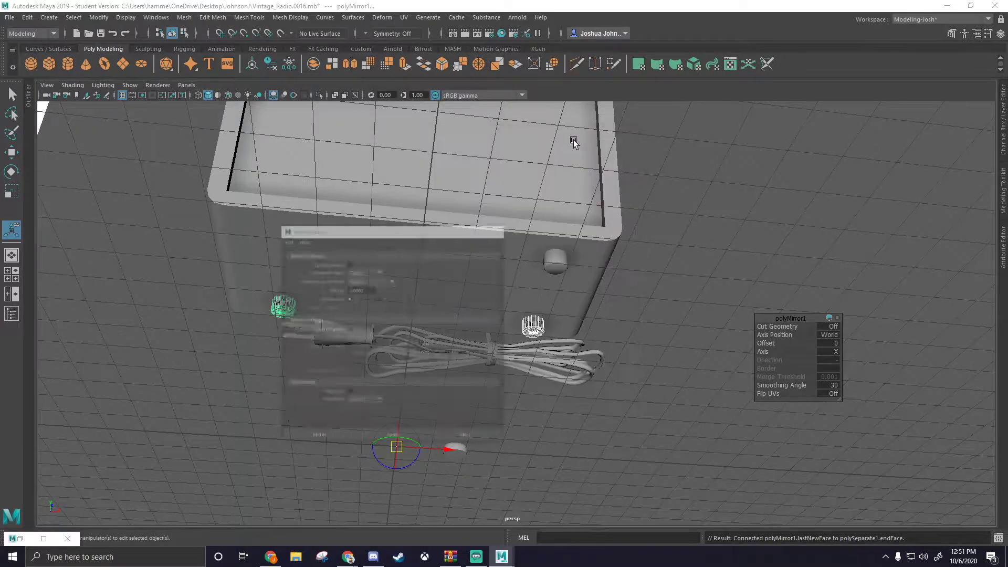
left_click(560, 273)
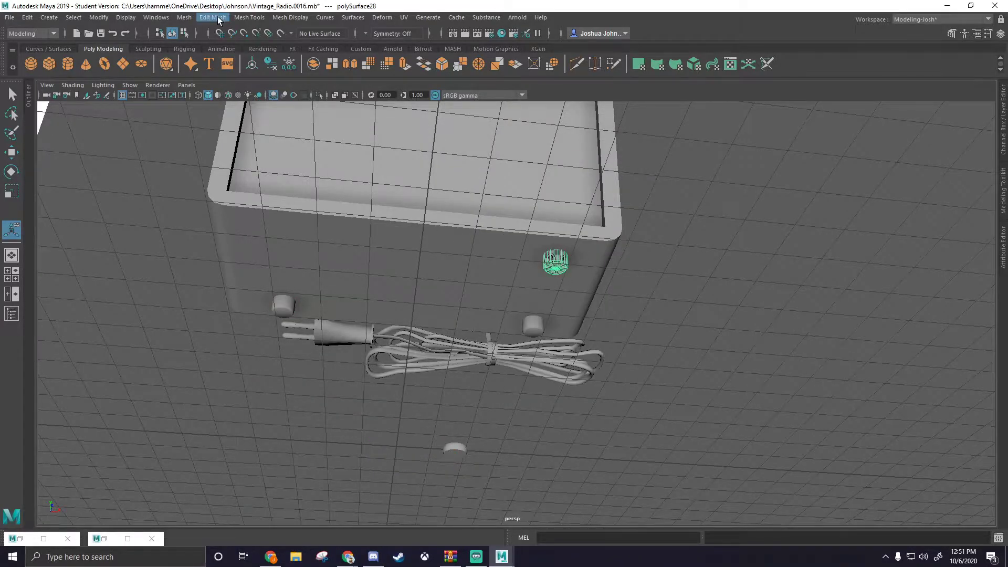
left_click(184, 18)
left_click(209, 157)
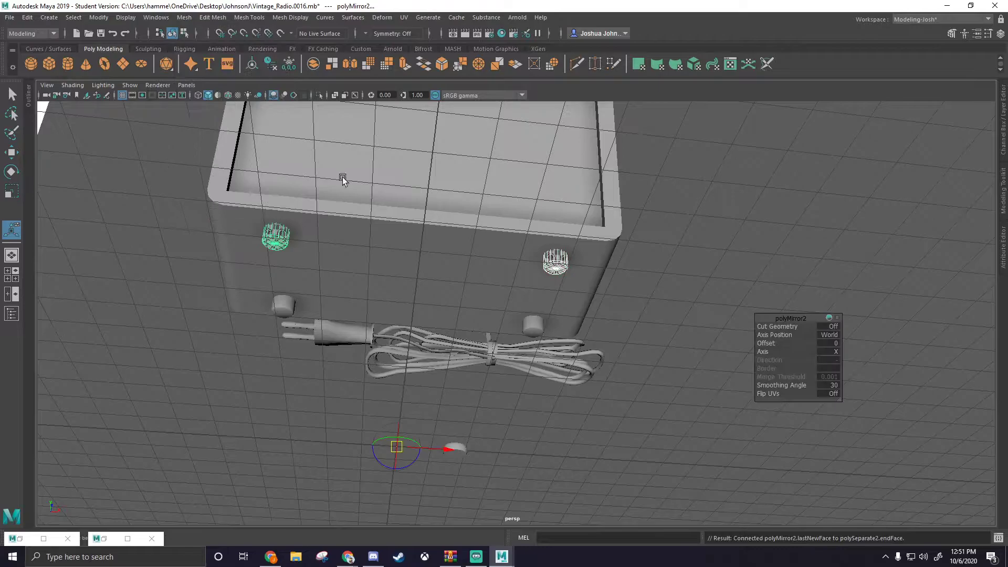
Step: Examine the placement of all four legs beneath the radio from several sides
left_click_drag(272, 264, 405, 334, "alt")
left_click(654, 247)
left_click(394, 334)
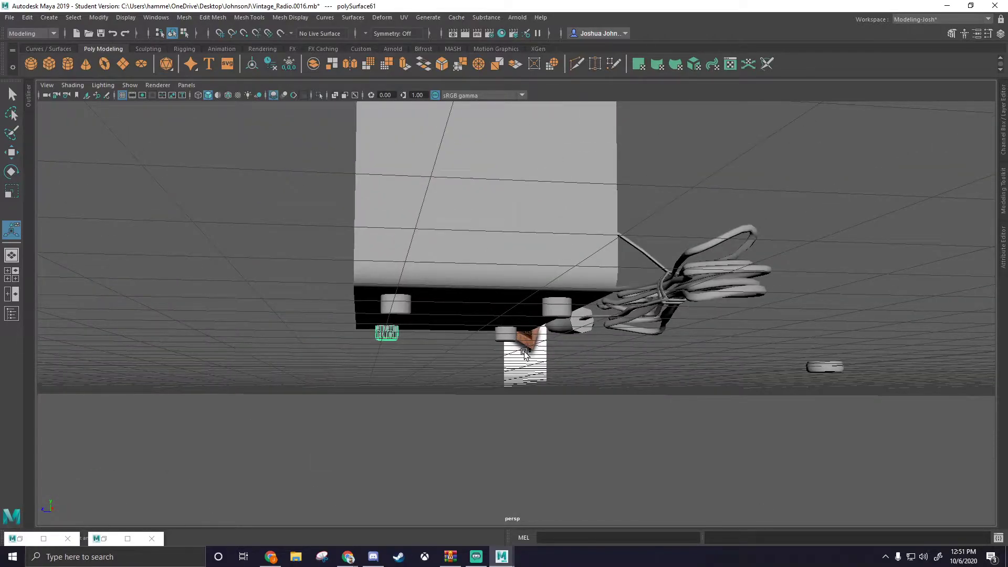
left_click(544, 187)
left_click_drag(685, 184, 661, 239, "alt")
middle_click_drag(661, 239, 459, 271, "alt")
left_click(510, 288)
left_click(636, 190)
left_click_drag(635, 190, 628, 223, "alt")
right_click_drag(627, 223, 557, 223, "alt")
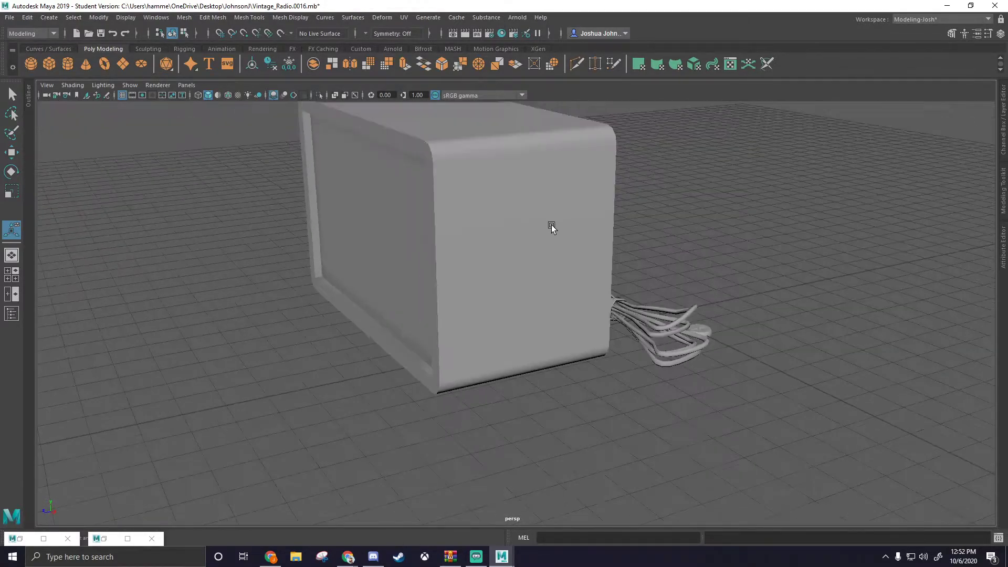
middle_click_drag(557, 223, 486, 297, "alt")
Step: Select the radio's main body and open the UV Editor for it
left_click(481, 293)
left_click_drag(462, 281, 568, 257, "alt")
middle_click_drag(569, 257, 520, 262, "alt")
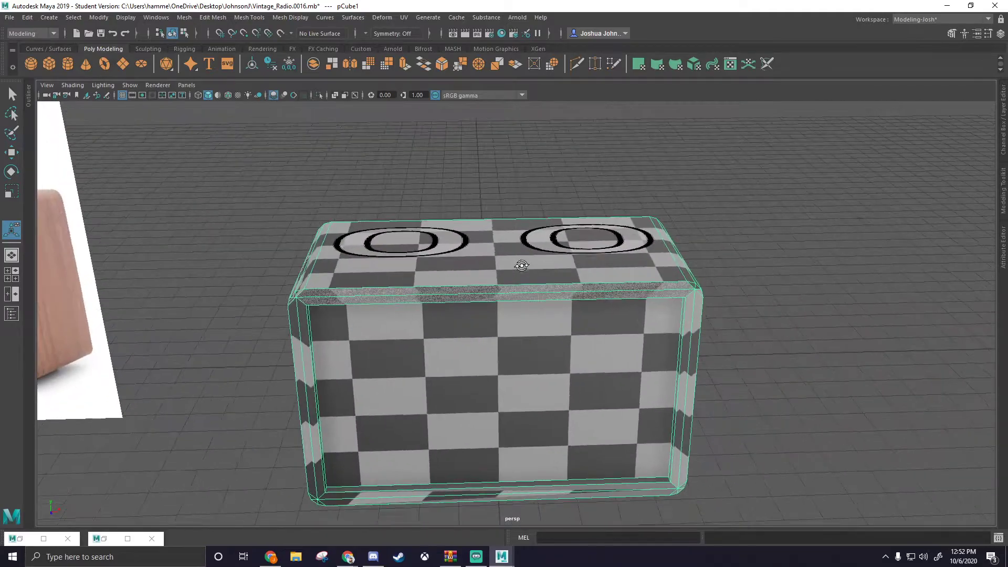
left_click_drag(633, 226, 561, 153, "alt")
left_click(404, 17)
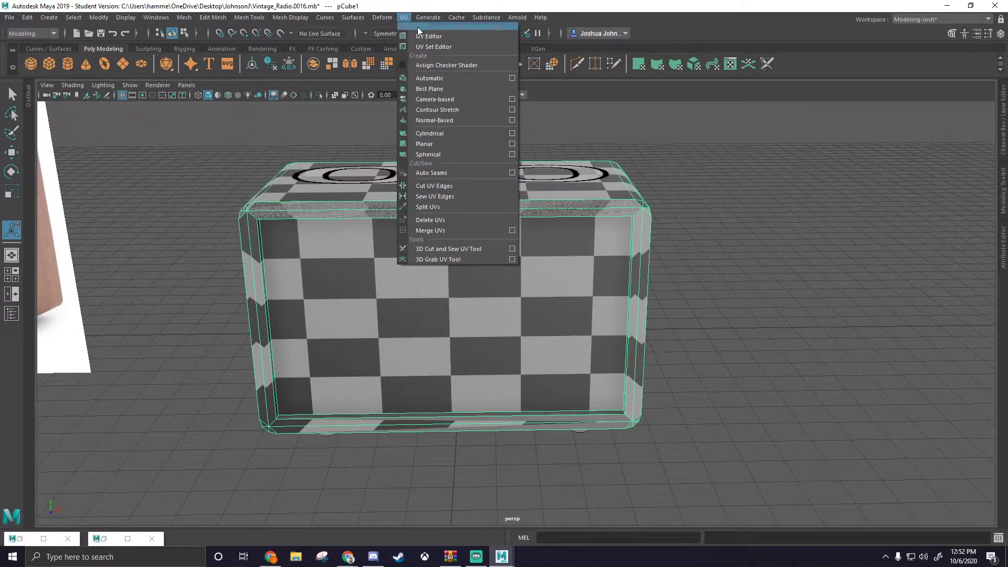
left_click(414, 32)
left_click_drag(641, 120, 737, 123)
Step: Close the mirror options window and place the UV Editor beside the radio model
left_click(128, 538)
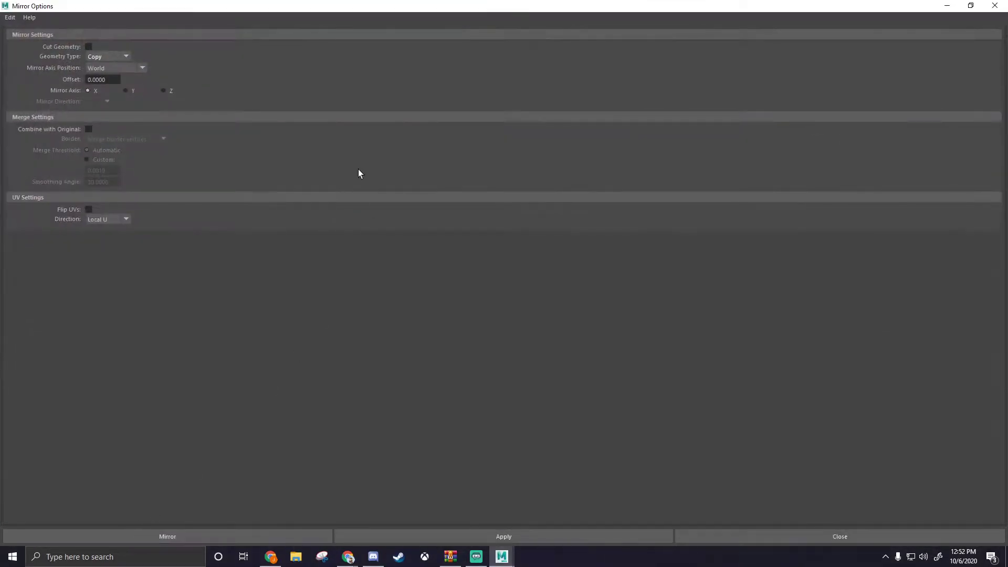
left_click(994, 5)
left_click_drag(494, 112, 643, 161)
middle_click_drag(529, 153, 390, 184, "alt")
scroll(398, 182, "down", 2)
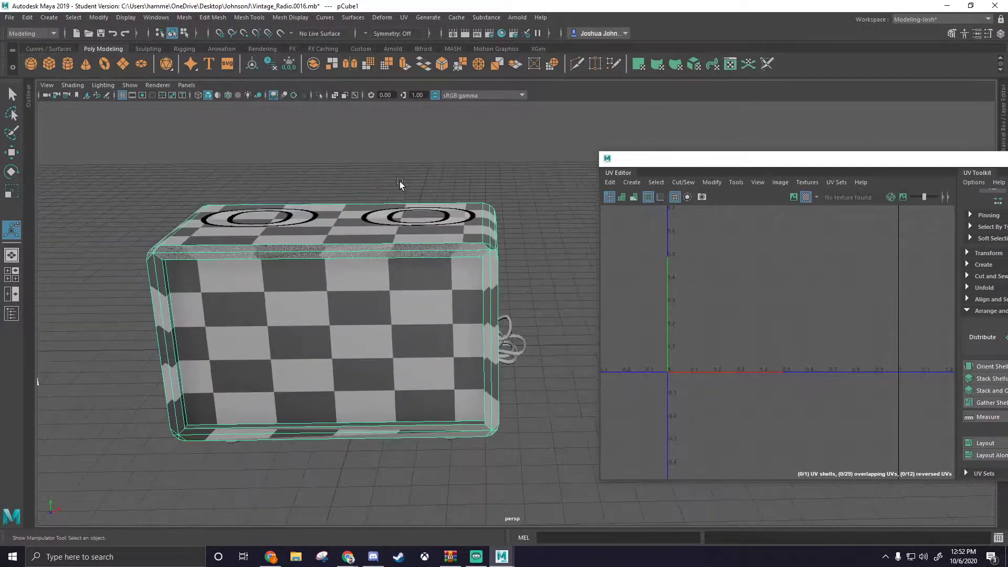
left_click_drag(681, 152, 630, 151)
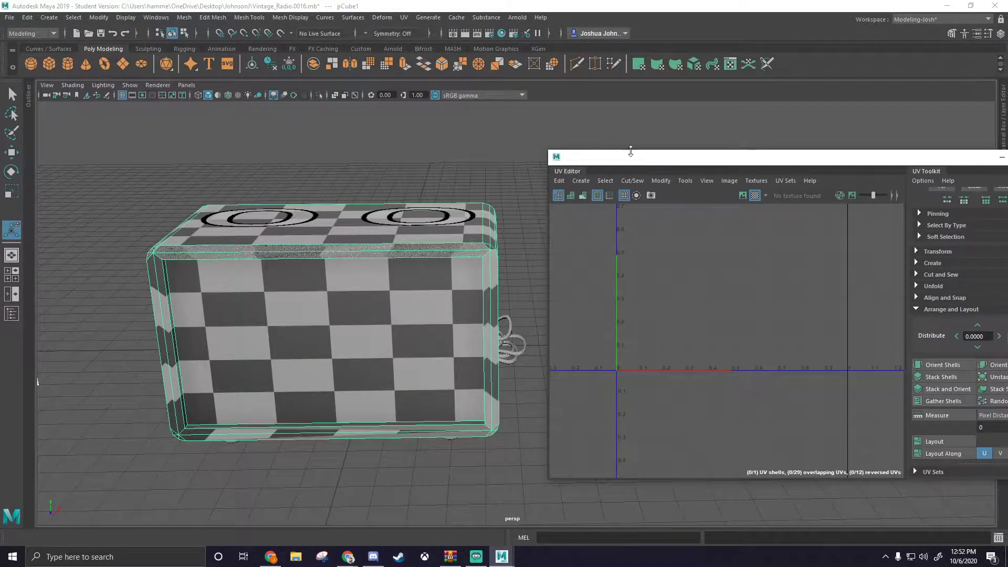
Step: Apply a camera-based UV projection to the radio's main body
left_click(401, 18)
left_click(439, 98)
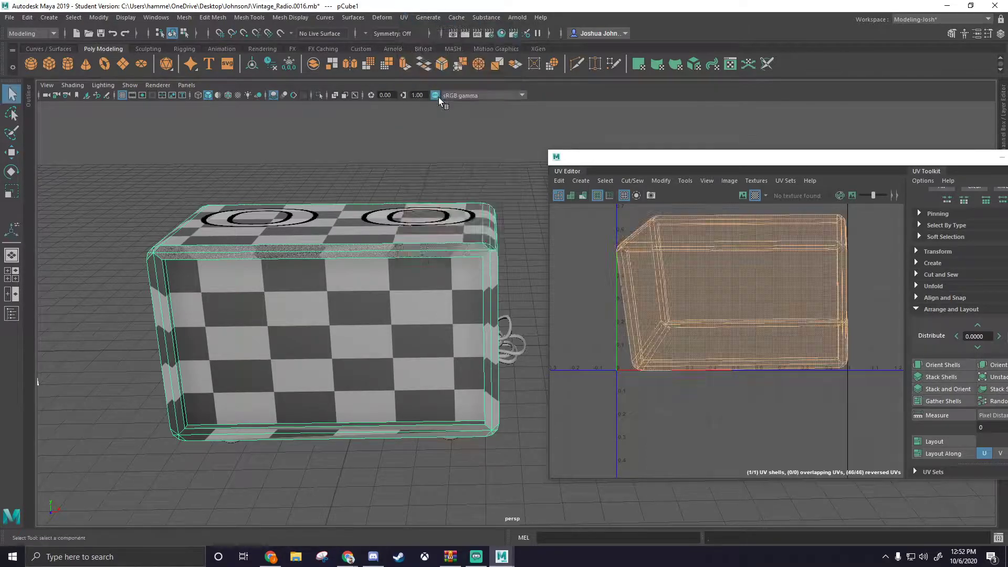
left_click_drag(469, 238, 418, 205, "alt")
scroll(717, 277, "up", 2)
middle_click_drag(717, 277, 753, 291, "alt")
left_click_drag(504, 265, 478, 230, "alt")
scroll(420, 217, "up", 3)
Step: Inspect the body's lower corner edges from the front and rear to judge where the UV seams should run
left_click_drag(355, 243, 294, 267, "alt")
left_click(292, 268)
mouse_move(272, 254)
right_mouse_down()
mouse_move(266, 221)
mouse_move(278, 244)
right_mouse_up()
left_click_drag(295, 256, 299, 257, "alt")
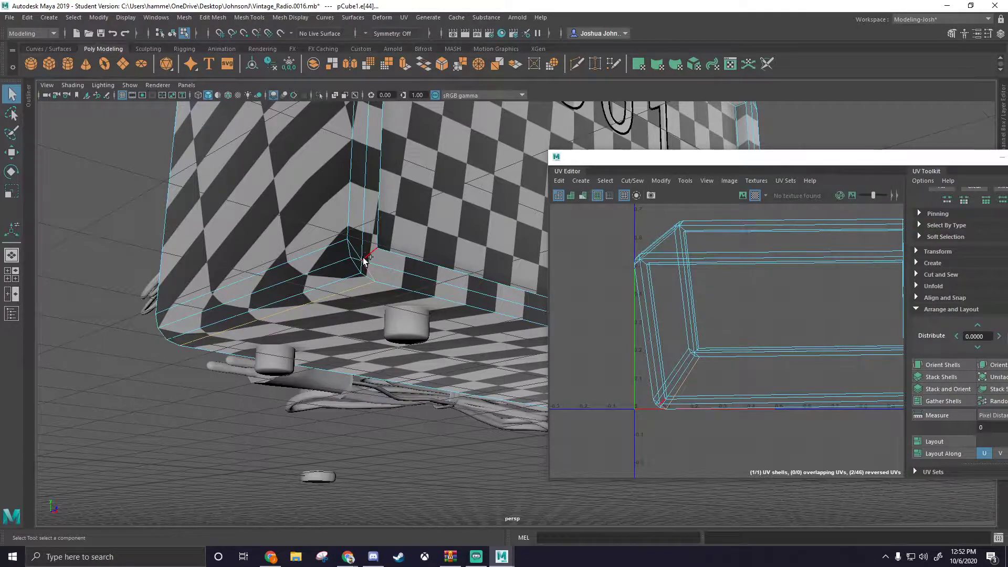
left_click_drag(347, 290, 470, 304, "alt")
middle_click_drag(471, 303, 329, 266, "alt")
left_click_drag(329, 266, 485, 265, "alt")
middle_click_drag(485, 264, 368, 236, "alt")
left_click_drag(436, 263, 463, 269, "alt")
middle_click_drag(529, 283, 441, 283, "alt")
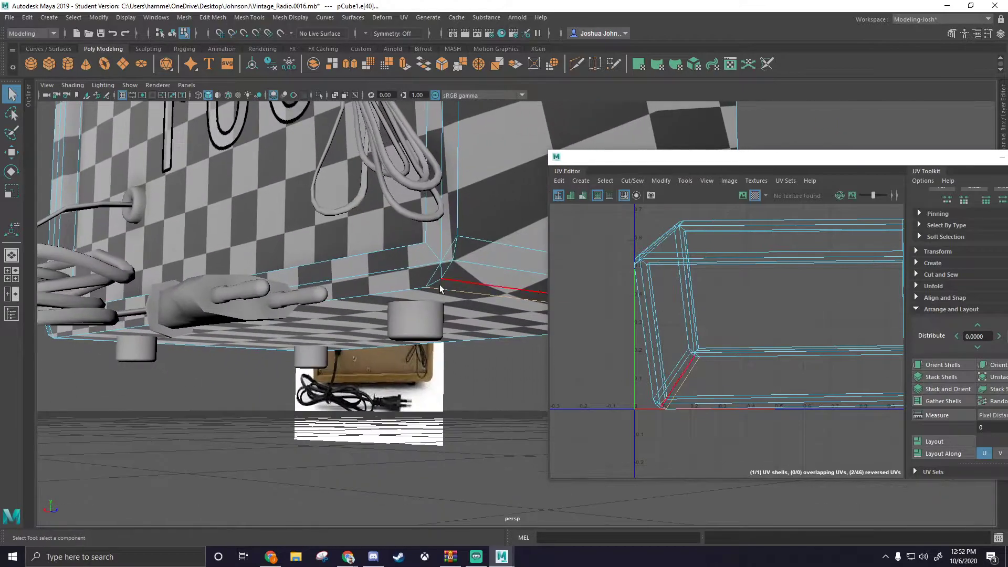
left_click_drag(439, 299, 338, 214, "alt")
left_click(449, 357)
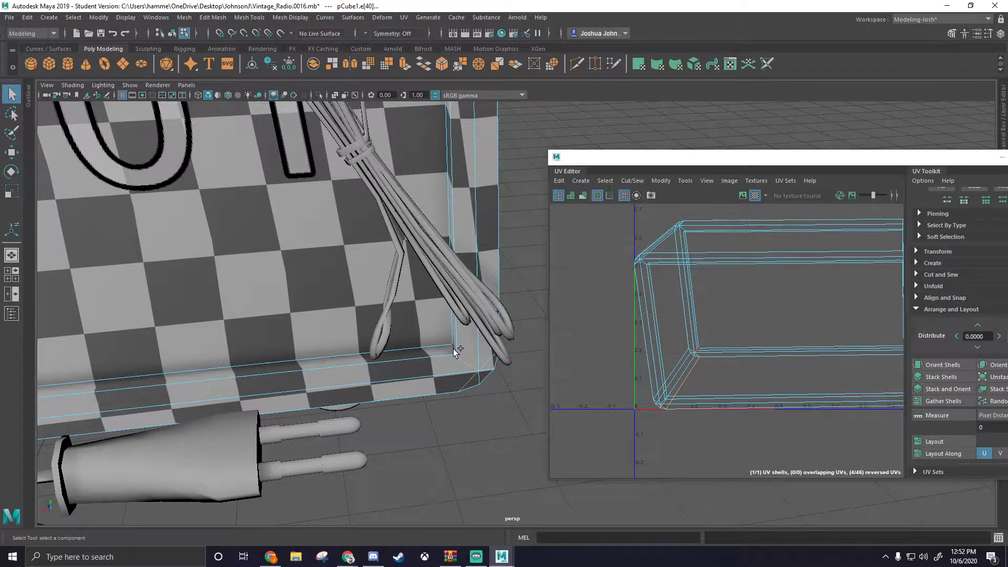
left_click_drag(455, 353, 409, 246, "alt")
left_click_drag(478, 258, 362, 257, "alt")
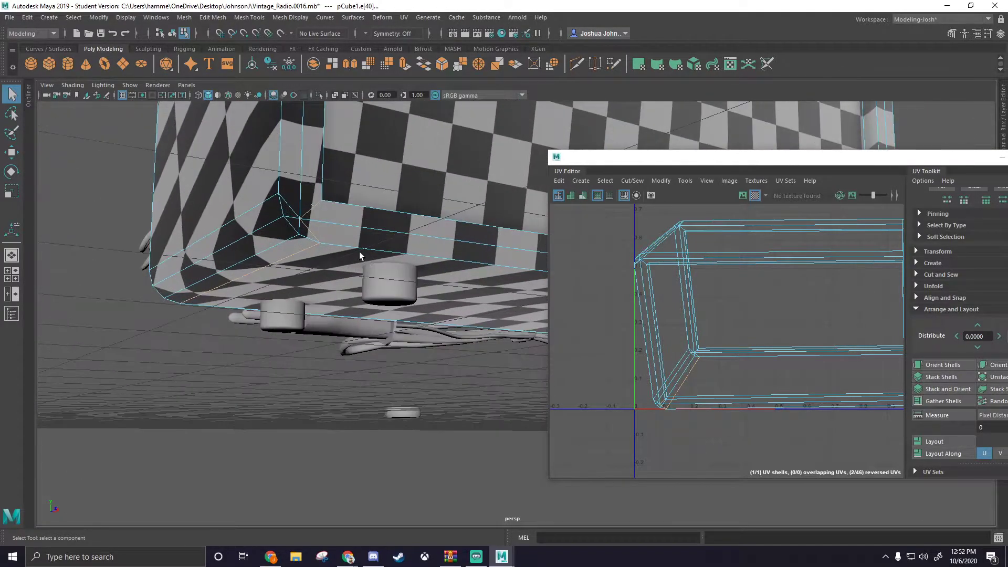
Step: Cut the body's UVs along the outer rim loops that separate the front and rear from the wrap-around sides
left_click_drag(471, 271, 297, 273, "alt")
middle_click_drag(297, 272, 144, 368, "alt")
left_click_drag(351, 268, 501, 155, "alt")
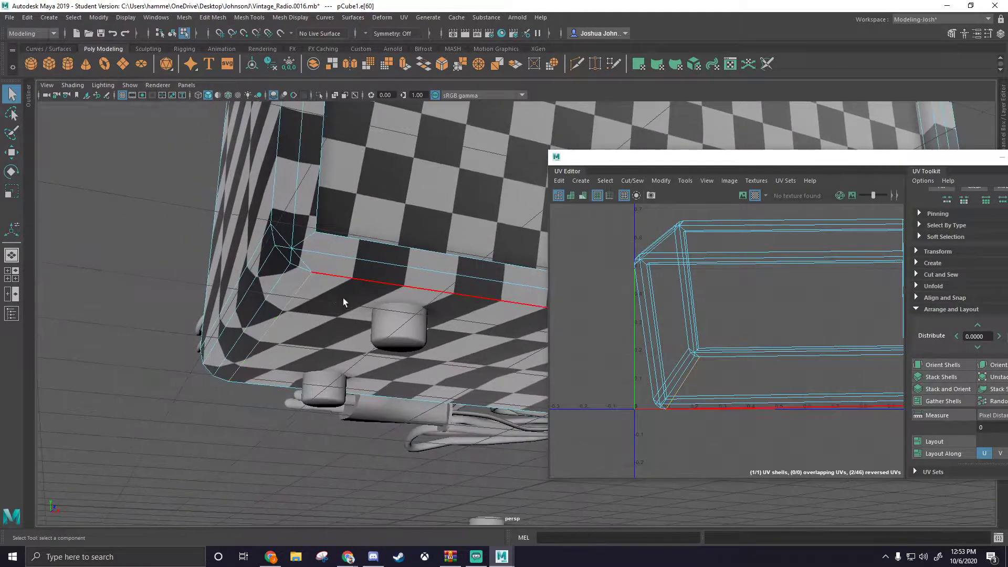
right_click_drag(764, 324, 739, 340, "shift")
left_click_drag(372, 223, 450, 222, "alt")
scroll(362, 227, "down", 3)
left_click_drag(360, 227, 494, 231, "alt")
middle_click_drag(494, 231, 301, 213, "alt")
left_click_drag(300, 214, 427, 200, "alt")
right_click_drag(687, 266, 654, 251, "shift")
Step: Move the wrap-around side shell clear of the front and rear shells in UV space
left_click(672, 268)
scroll(731, 281, "down", 4)
scroll(777, 314, "down", 3)
key("w")
left_click_drag(763, 303, 624, 301)
scroll(709, 318, "up", 4)
middle_click_drag(708, 317, 789, 320, "alt")
Step: Cut the wrap-around shell along one front-to-back edge at the lower corner and unfold it into a strip
right_click_drag(630, 257, 560, 253, "shift")
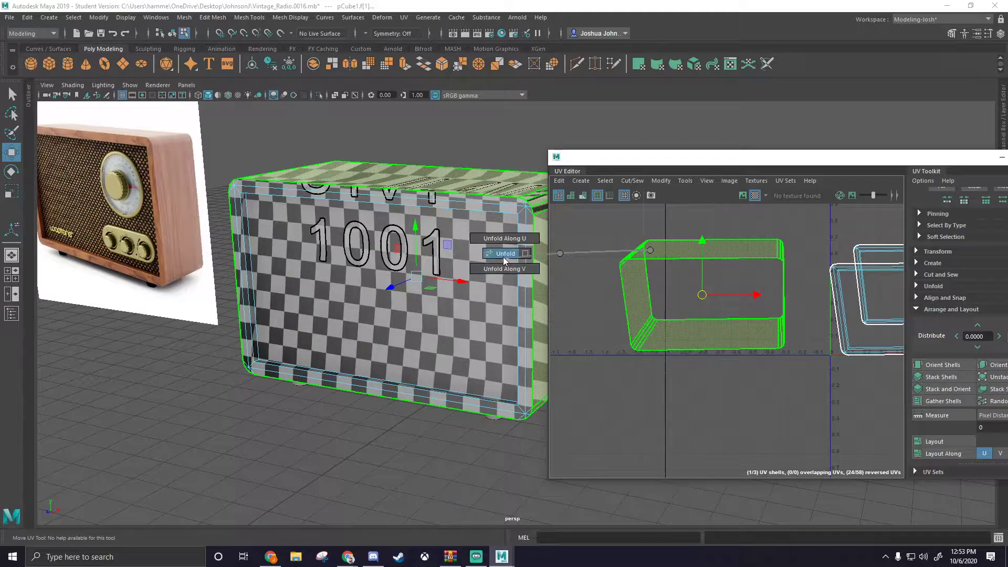
left_click(496, 301)
left_click_drag(495, 302, 560, 257, "alt")
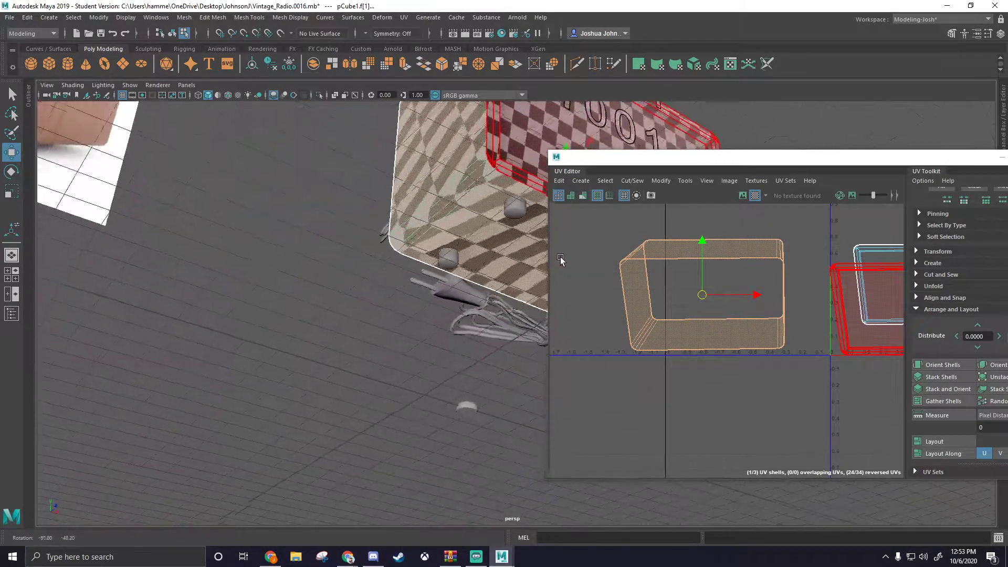
scroll(455, 237, "up", 3)
middle_click_drag(454, 236, 450, 357, "alt")
left_click(451, 243)
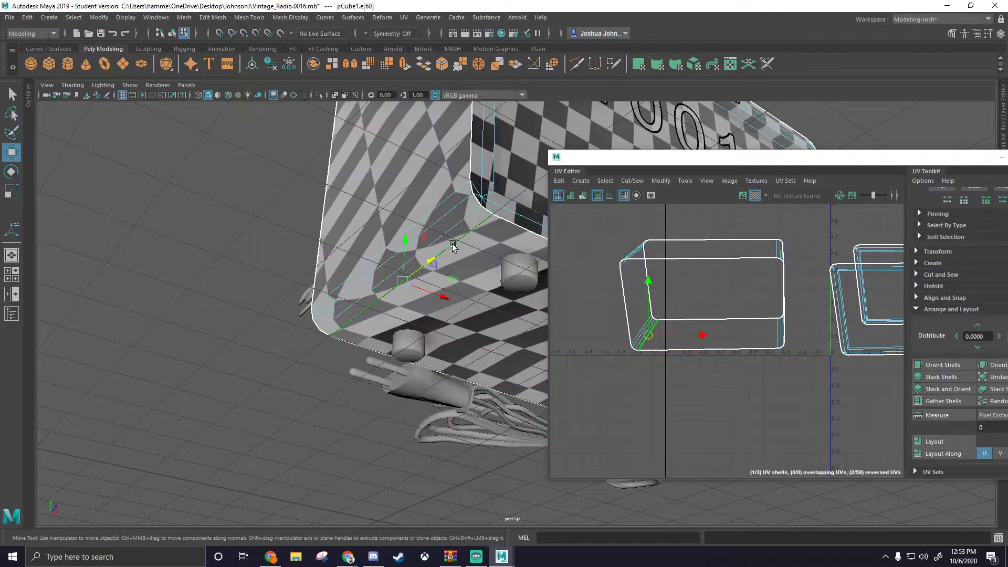
right_click_drag(749, 226, 706, 251, "shift")
key("F11")
left_click(649, 265)
right_click_drag(649, 264, 604, 260, "shift")
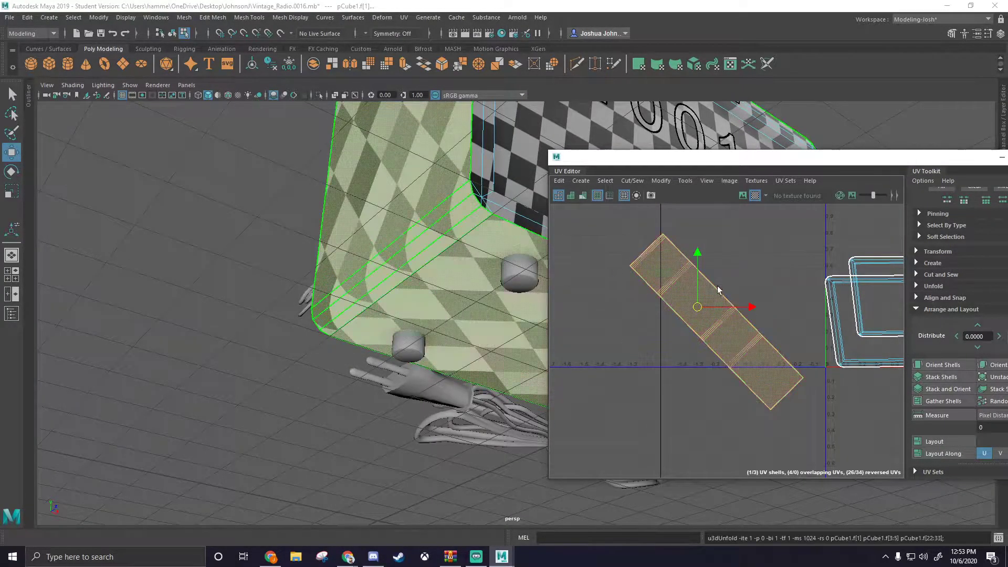
scroll(450, 242, "down", 2)
Step: Rotate the unfolded side strip until it lies horizontally and unfold it again
left_click_drag(450, 242, 619, 285, "alt")
key("e")
left_click_drag(693, 256, 640, 260)
left_click_drag(530, 268, 182, 225, "alt")
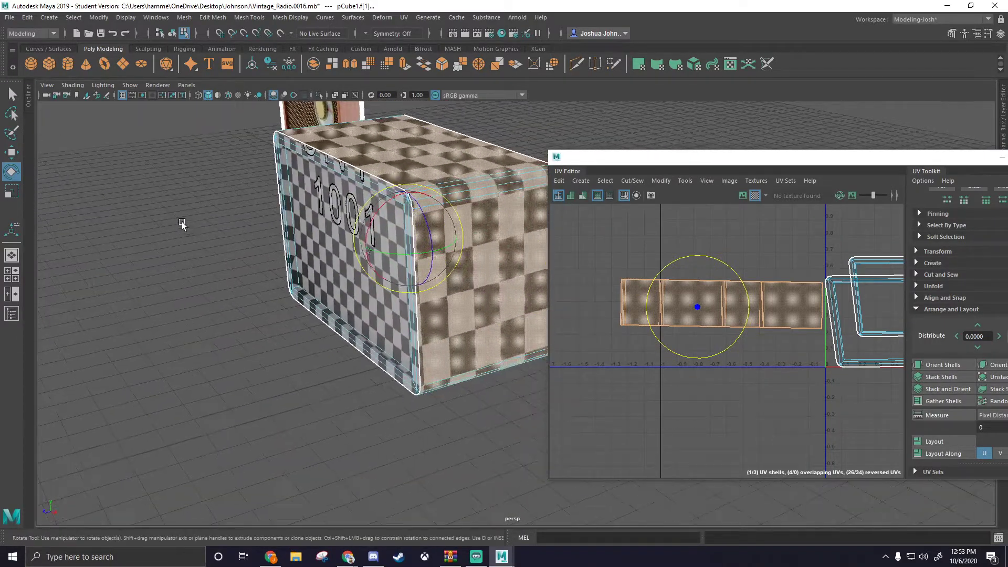
right_click(715, 300, "shift")
right_click_drag(697, 302, 604, 279, "shift")
Step: Move the side strip shell below the front and rear shells in UV space
left_click_drag(433, 193, 436, 295, "alt")
middle_click_drag(815, 270, 678, 237, "alt")
key("w")
left_click_drag(568, 277, 760, 416)
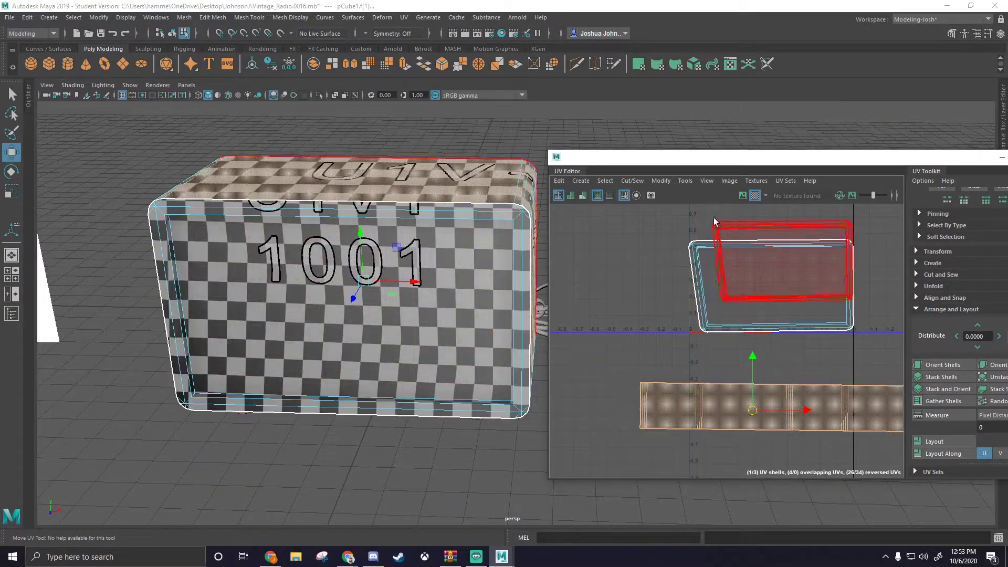
Step: Select the edges where the front recess's back panel meets the recess walls
left_click_drag(685, 225, 759, 296)
left_click_drag(429, 264, 470, 248, "alt")
scroll(400, 233, "up", 1)
middle_click_drag(471, 249, 369, 243, "alt")
right_click_drag(369, 244, 447, 245, "alt")
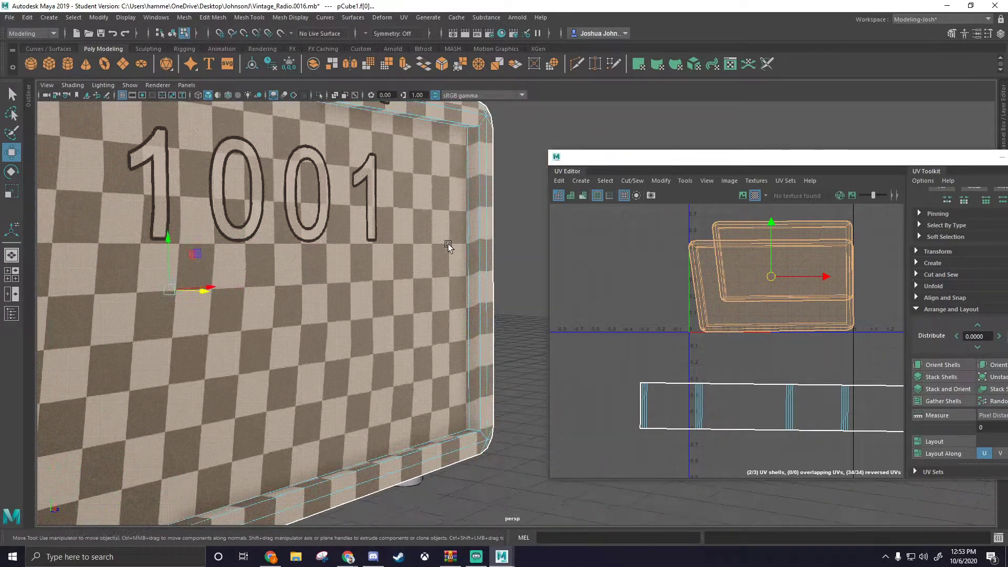
left_click_drag(448, 246, 499, 226, "alt")
right_click_drag(512, 212, 512, 183)
left_click(429, 193)
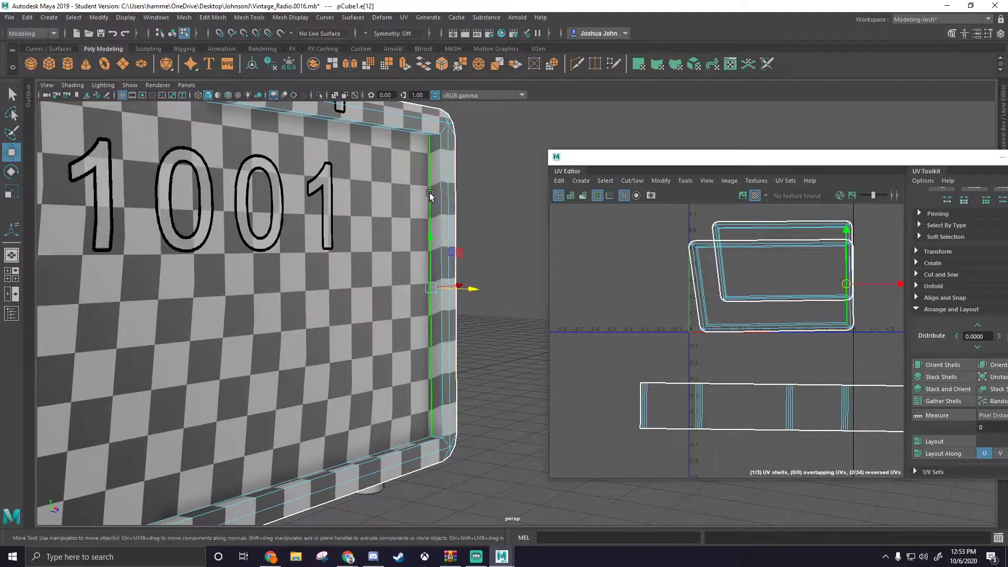
left_click_drag(442, 209, 441, 191, "alt")
middle_click_drag(441, 192, 462, 278, "alt")
left_click(430, 208, "shift")
left_click_drag(420, 213, 349, 224, "alt")
middle_click_drag(349, 224, 388, 232, "alt")
left_click_drag(387, 231, 316, 231, "alt")
middle_click_drag(316, 231, 528, 209, "alt")
left_click_drag(528, 209, 405, 216, "alt")
middle_click_drag(405, 216, 430, 216, "alt")
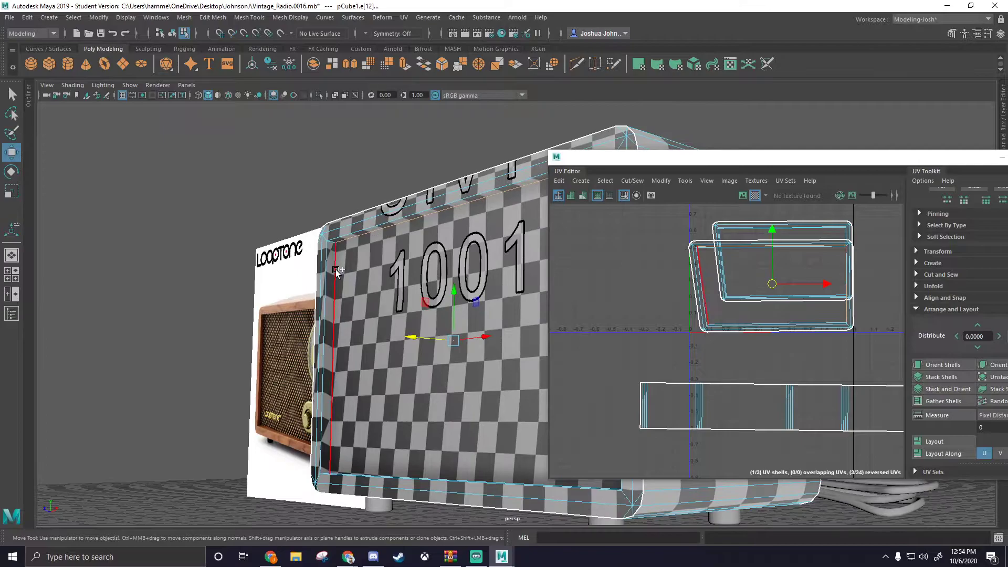
Step: Add the outer edge loop of the front recess walls to the selection and cut the UVs along both loops
left_click_drag(326, 253, 259, 218, "alt")
middle_click_drag(504, 256, 321, 250, "alt")
left_click_drag(424, 324, 407, 315, "alt")
left_click_drag(267, 387, 408, 269, "alt")
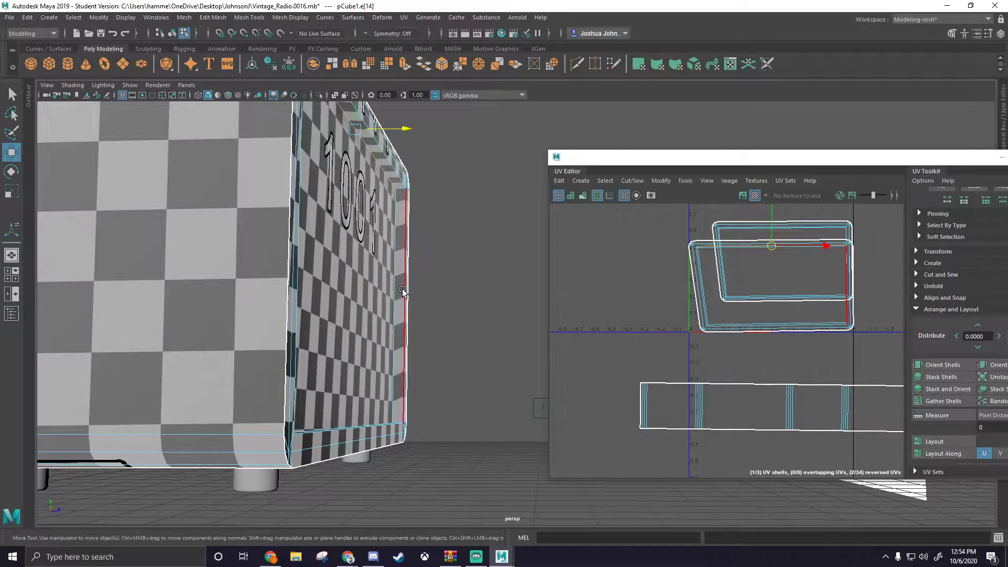
mouse_move(405, 292)
left_mouse_down("alt")
mouse_move(290, 329)
mouse_move(424, 294)
left_mouse_up("alt")
middle_click_drag(423, 294, 423, 250, "alt")
scroll(424, 247, "up", 2)
left_click_drag(447, 244, 412, 278, "alt")
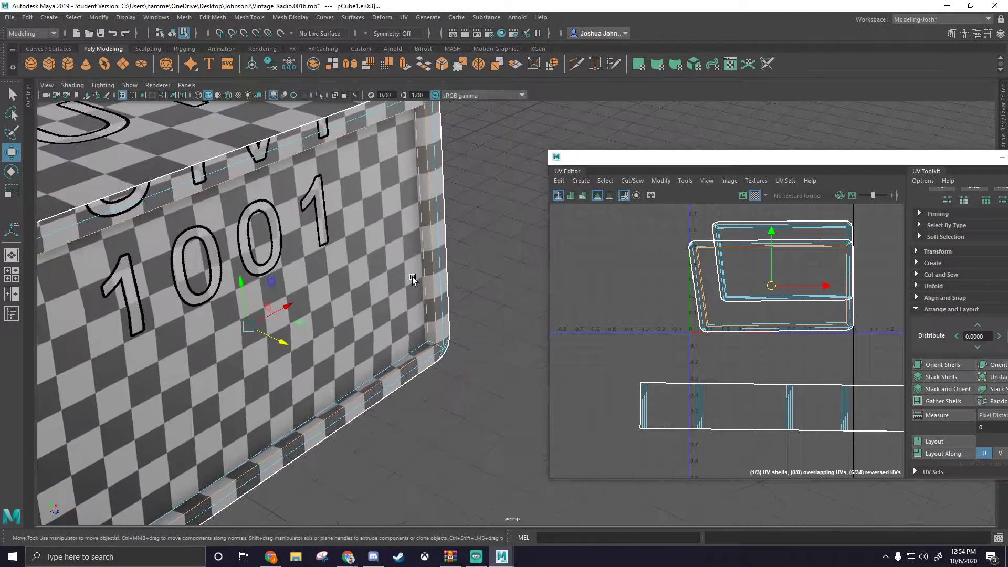
left_click_drag(480, 321, 367, 292, "alt")
right_click_drag(699, 259, 671, 273, "shift")
Step: Move the ring-shaped recess wall shell out to the side of the other body shells
right_click_drag(670, 273, 641, 258)
left_click(710, 274)
left_click_drag(773, 287, 625, 304)
middle_click_drag(666, 312, 747, 320, "alt")
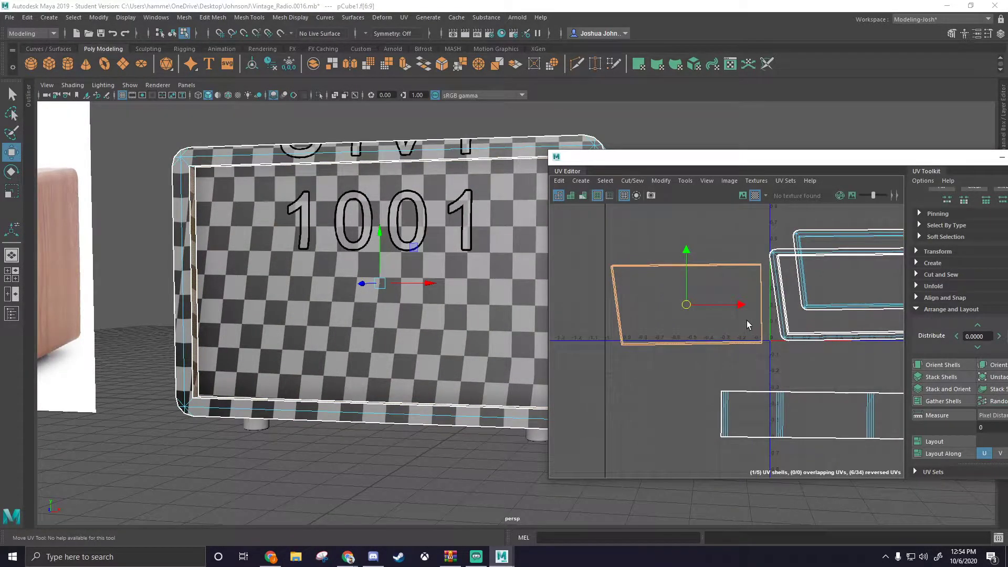
Step: Compare the side strip and the recess wall shell with their matching faces on the radio body
left_click(618, 267)
left_click_drag(595, 273, 382, 248, "alt")
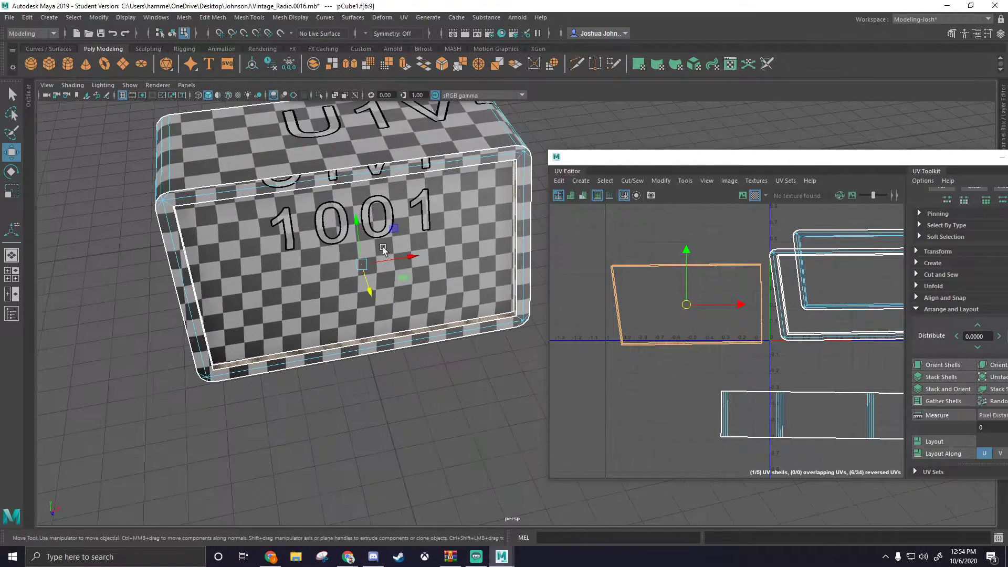
left_click(320, 155)
left_click_drag(320, 155, 80, 310, "alt")
left_click_drag(279, 300, 112, 281, "alt")
scroll(315, 282, "up", 3)
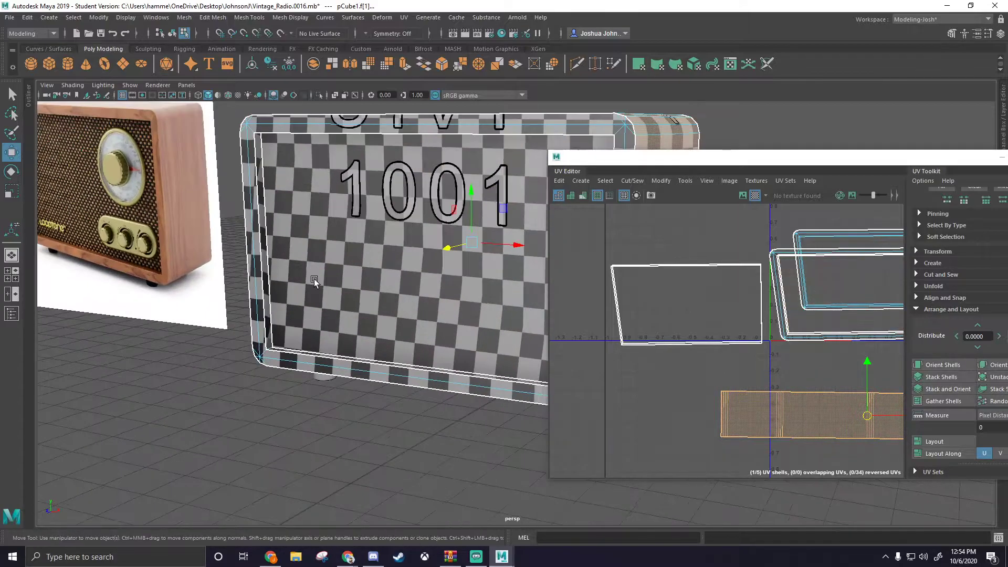
left_click(263, 225)
left_click_drag(257, 226, 322, 247, "alt")
middle_click_drag(322, 247, 379, 252, "alt")
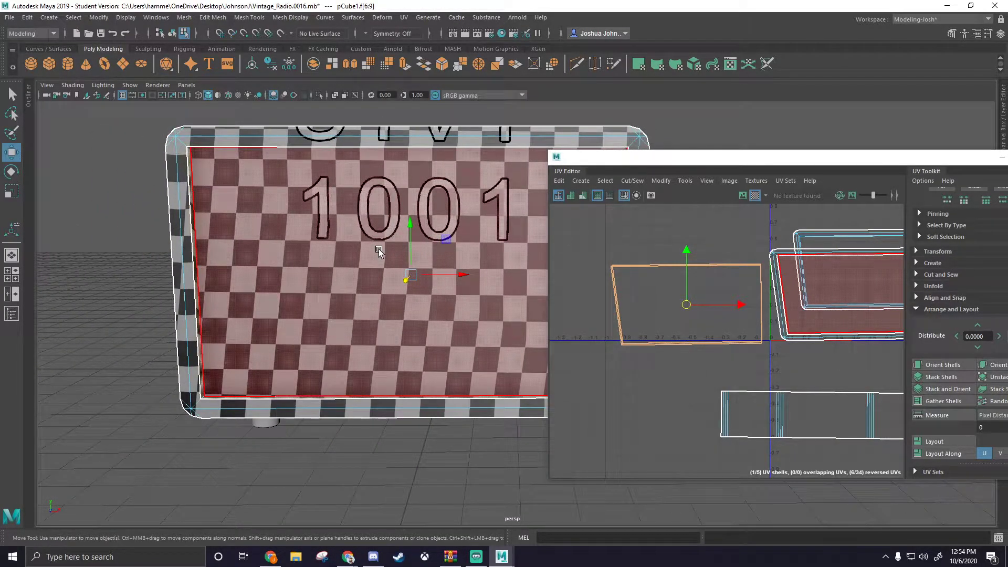
left_click_drag(282, 325, 172, 501, "alt")
left_click_drag(409, 216, 425, 281, "alt")
Step: Examine the corners of the recess wall shell up close in the UV layout and on the model
scroll(757, 323, "up", 8)
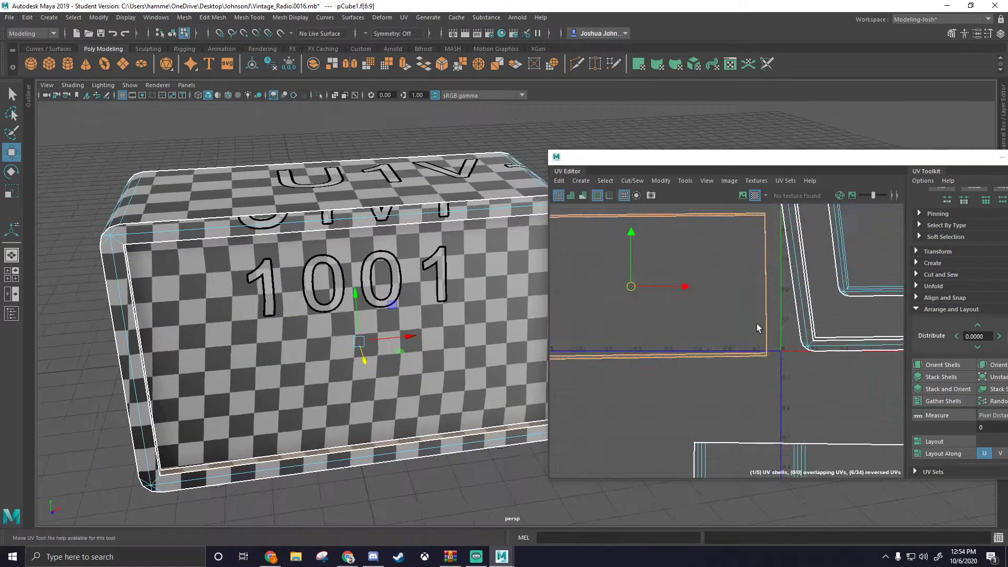
scroll(615, 329, "up", 3)
left_click_drag(368, 379, 383, 339, "alt")
scroll(316, 365, "up", 3)
left_click_drag(545, 274, 264, 313, "alt")
left_click_drag(330, 309, 575, 343, "alt")
scroll(588, 343, "down", 1)
scroll(430, 334, "down", 2)
mouse_move(430, 333)
left_mouse_down("alt")
mouse_move(433, 351)
mouse_move(418, 338)
mouse_move(357, 338)
mouse_move(376, 336)
mouse_move(330, 263)
mouse_move(441, 348)
left_mouse_up("alt")
scroll(725, 283, "down", 2)
middle_click_drag(726, 284, 701, 455, "alt")
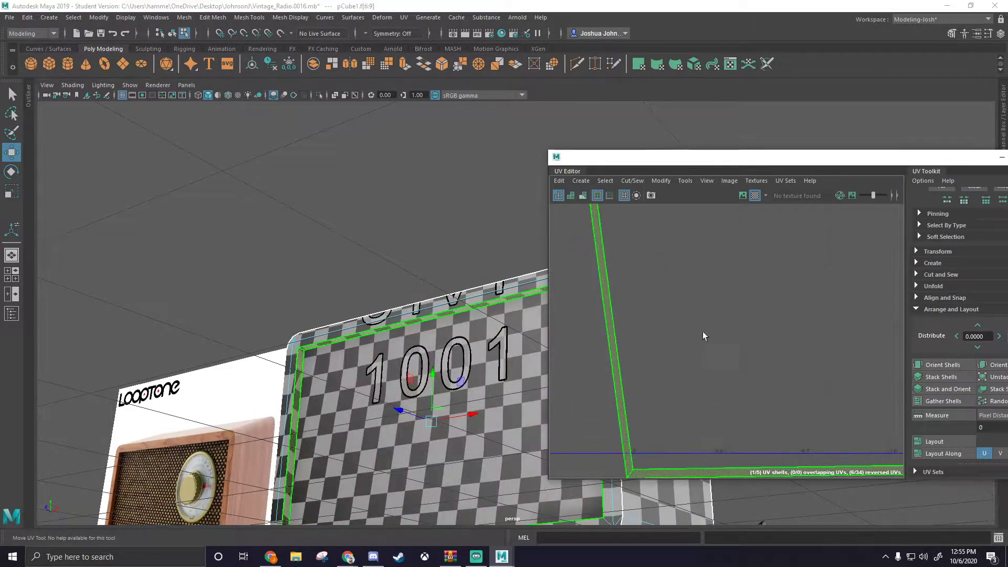
Step: Select the short edge at the upper corner of the front recess wall shell and cut the UVs there
middle_click_drag(705, 353, 700, 475, "alt")
left_click(577, 256)
right_click_drag(583, 248, 612, 232)
left_click(582, 247)
right_click(632, 220, "shift")
left_click_drag(447, 273, 519, 298, "alt")
middle_click_drag(519, 297, 461, 238, "alt")
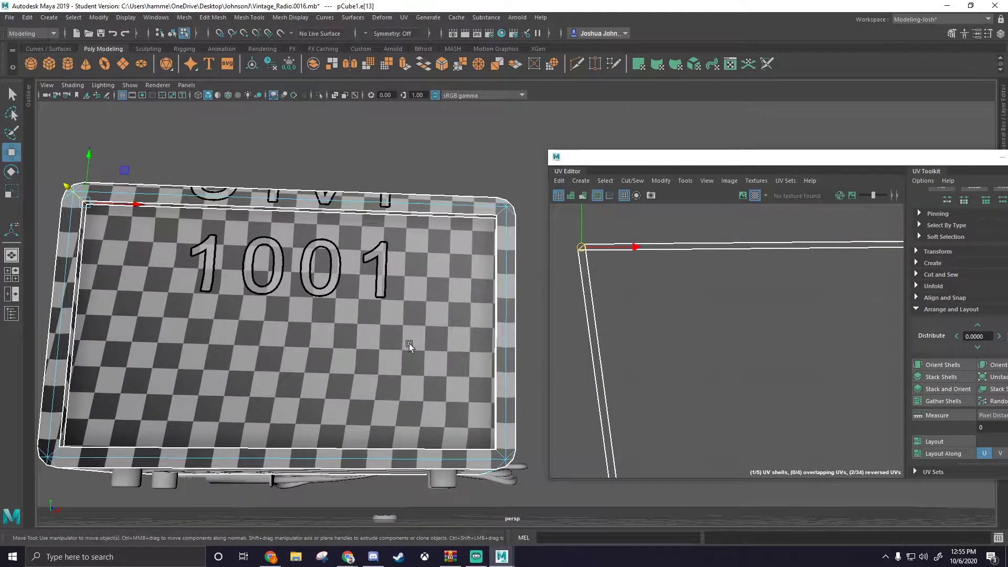
left_click_drag(368, 260, 284, 300, "alt")
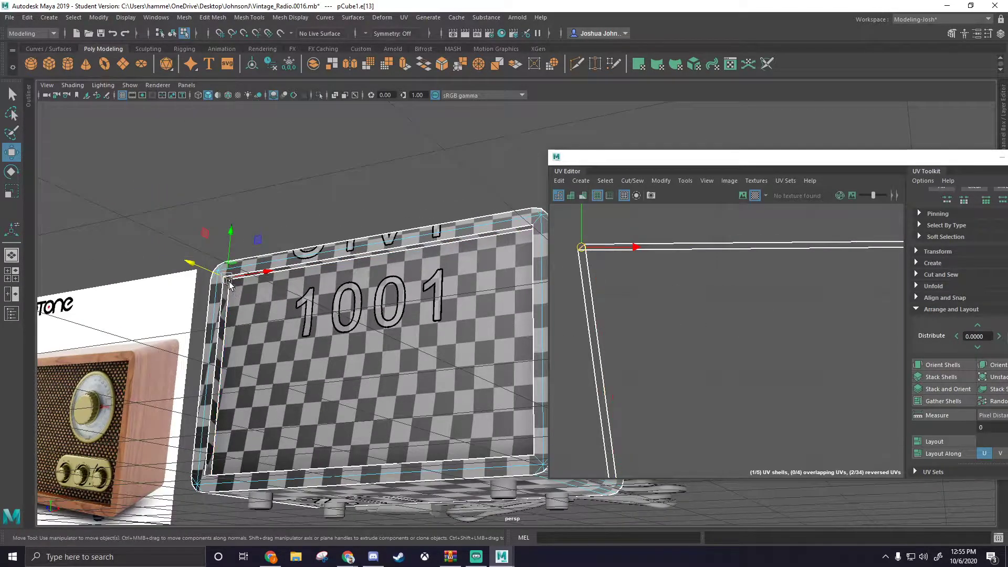
middle_click_drag(641, 318, 667, 331, "alt")
mouse_move(663, 281)
right_mouse_down("shift")
mouse_move(638, 297)
mouse_move(634, 273)
mouse_move(646, 281)
right_mouse_up("shift")
Step: Unfold the cut recess wall shell into a long strip
left_click(662, 278)
scroll(710, 338, "down", 6)
right_click_drag(730, 316, 622, 311, "shift")
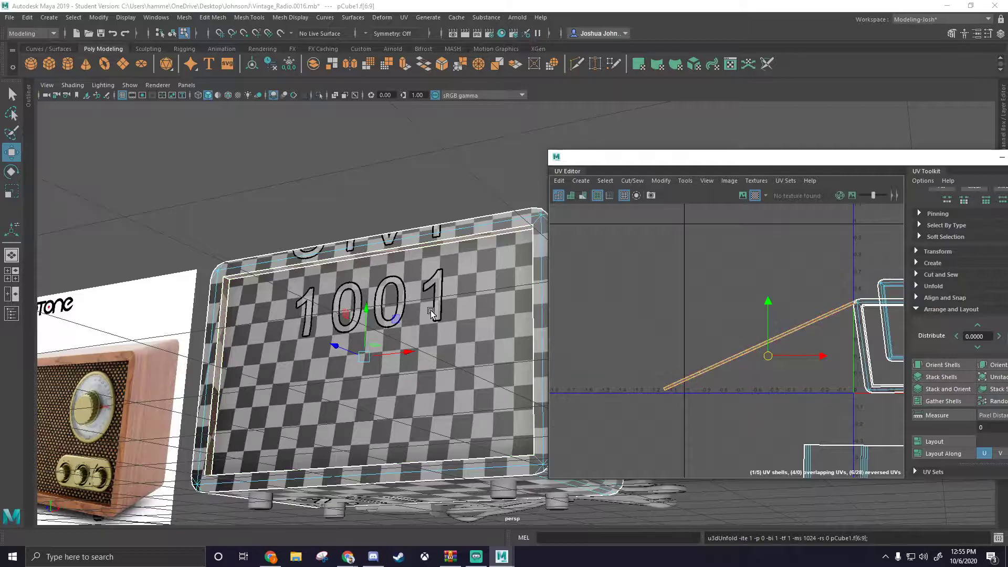
Step: Scale up the recess wall strip and rotate it until it lies roughly horizontal in the UV layout
left_click_drag(768, 356, 959, 304)
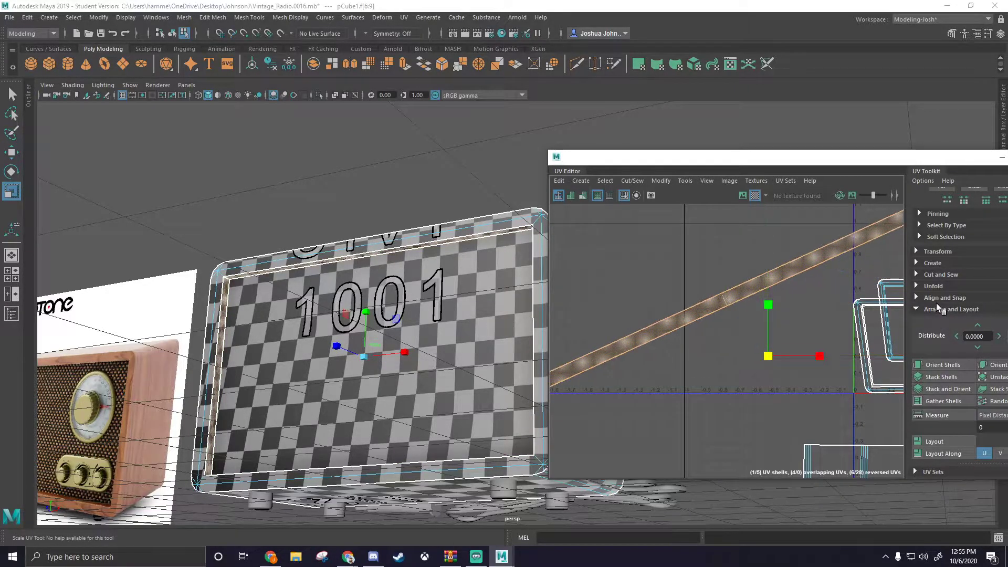
key("e")
left_click_drag(764, 315, 818, 326)
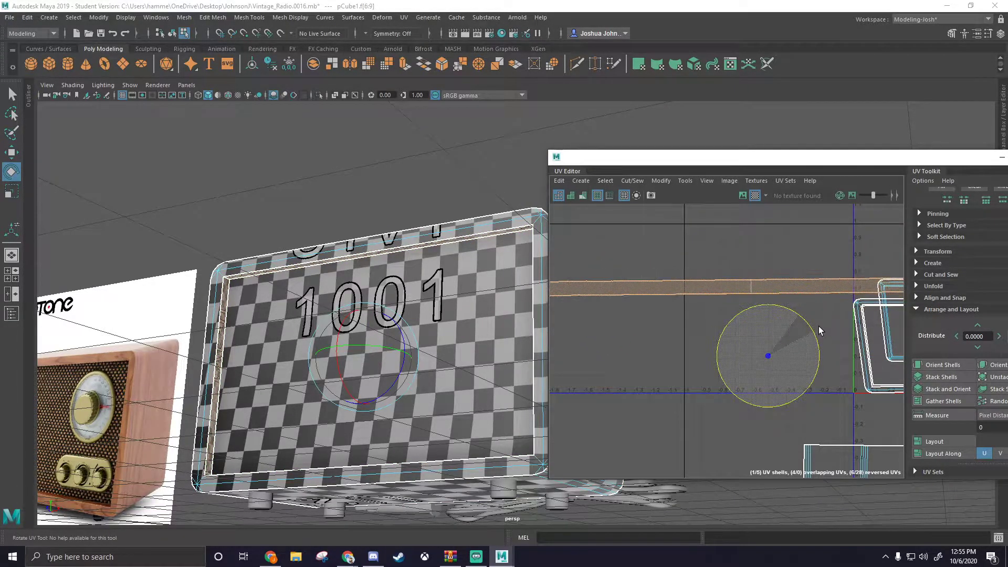
scroll(399, 315, "up", 4)
left_click_drag(362, 308, 259, 336, "alt")
scroll(277, 313, "up", 4)
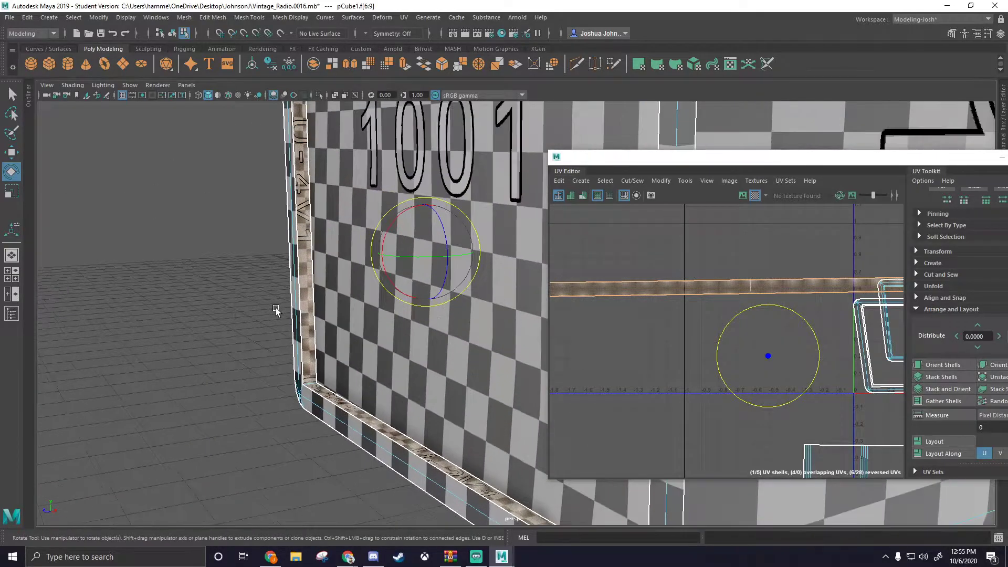
Step: Shift the recess wall strip slightly down and across, and unfold it along U
key("w")
left_click_drag(770, 355, 791, 337)
left_click_drag(780, 304, 780, 325)
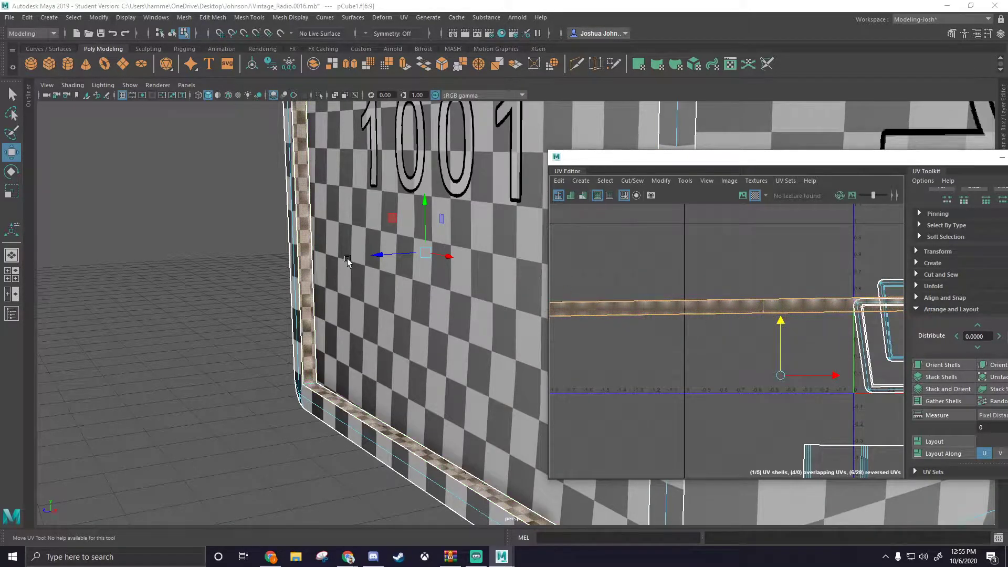
right_click(673, 314, "shift")
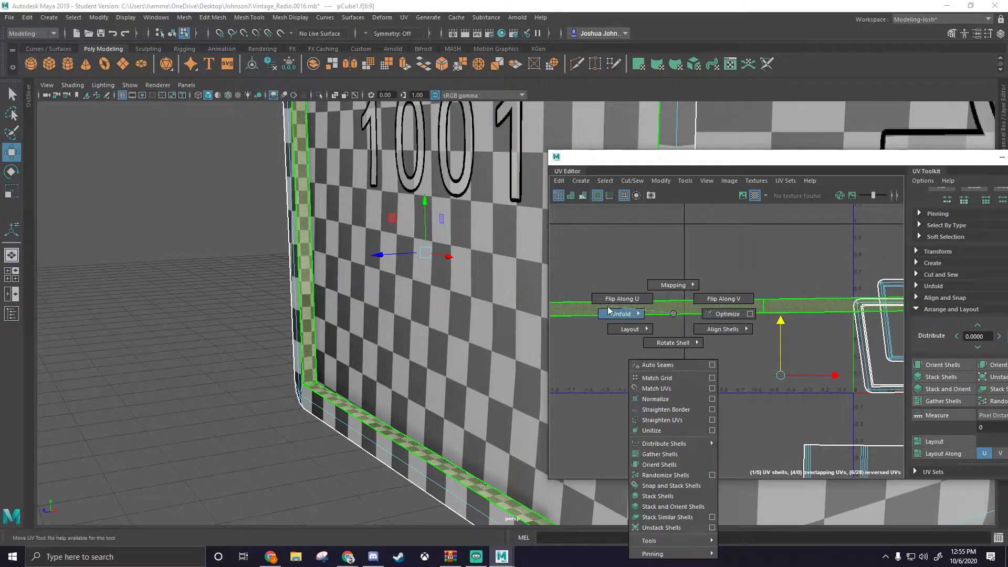
mouse_move(608, 311)
left_click(573, 288)
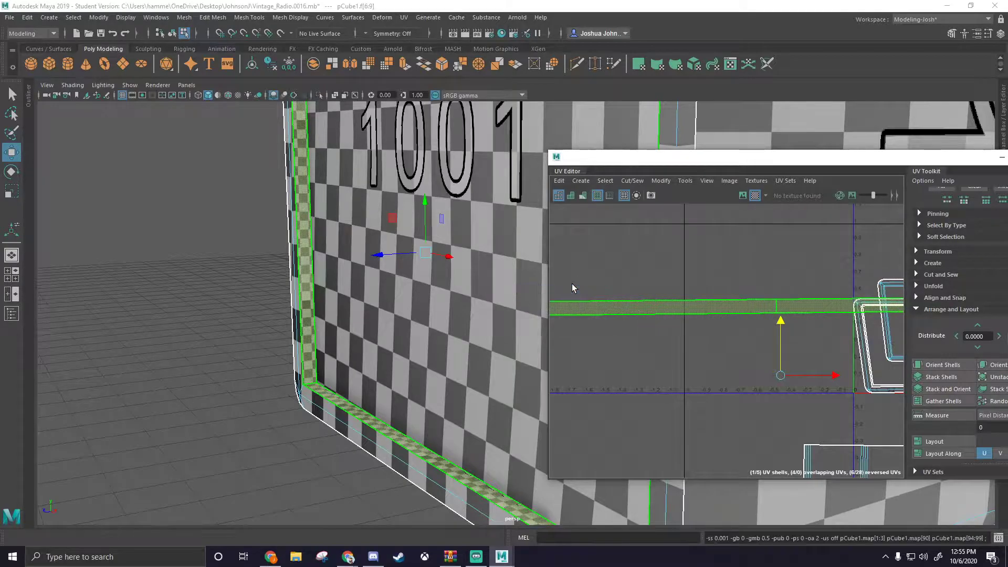
Step: Examine the recess wall strip's length in the UV layout and the checker pattern on the radio's front and back
scroll(700, 323, "down", 9)
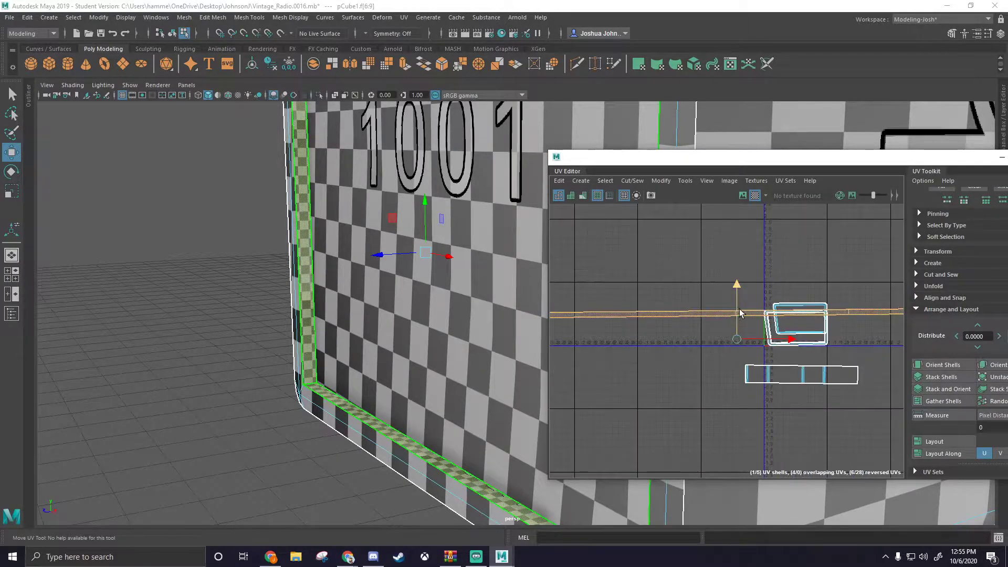
scroll(743, 306, "up", 4)
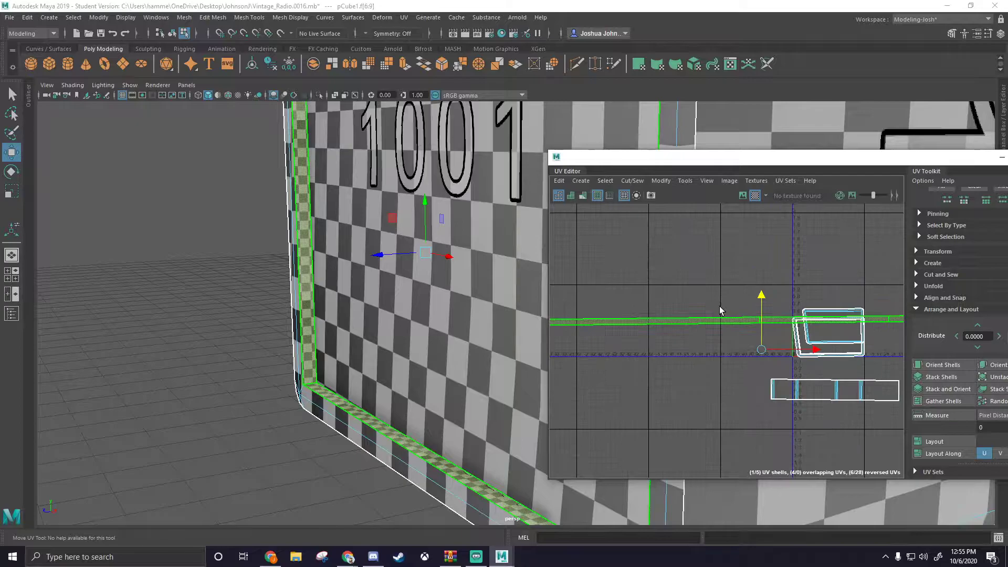
scroll(381, 282, "down", 4)
left_click_drag(371, 273, 419, 266, "alt")
scroll(419, 266, "down", 5)
mouse_move(483, 282)
left_mouse_down("alt")
mouse_move(516, 286)
mouse_move(494, 294)
left_mouse_up("alt")
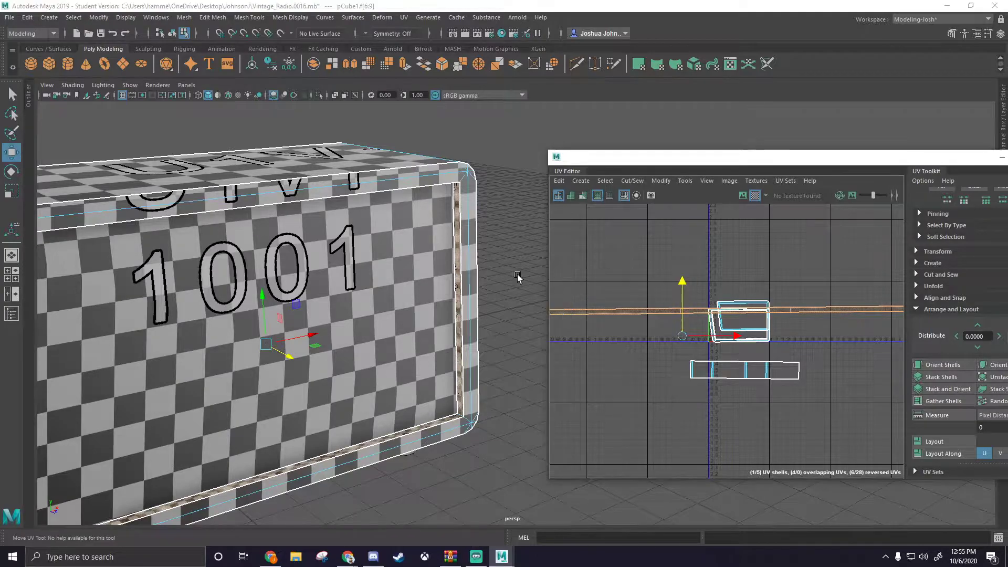
key("space")
key("space")
left_click_drag(552, 142, 396, 398, "alt")
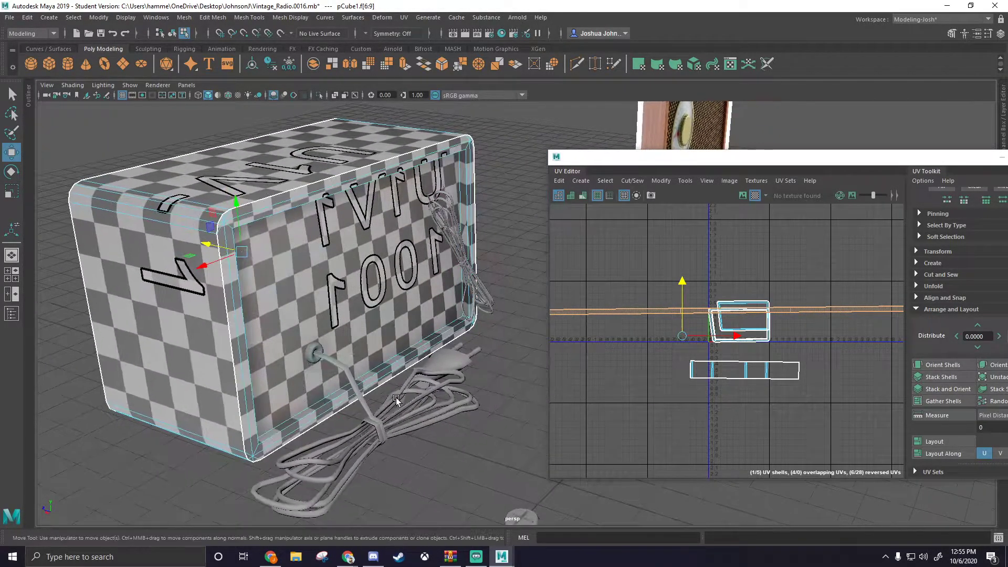
left_click_drag(251, 275, 333, 225, "alt")
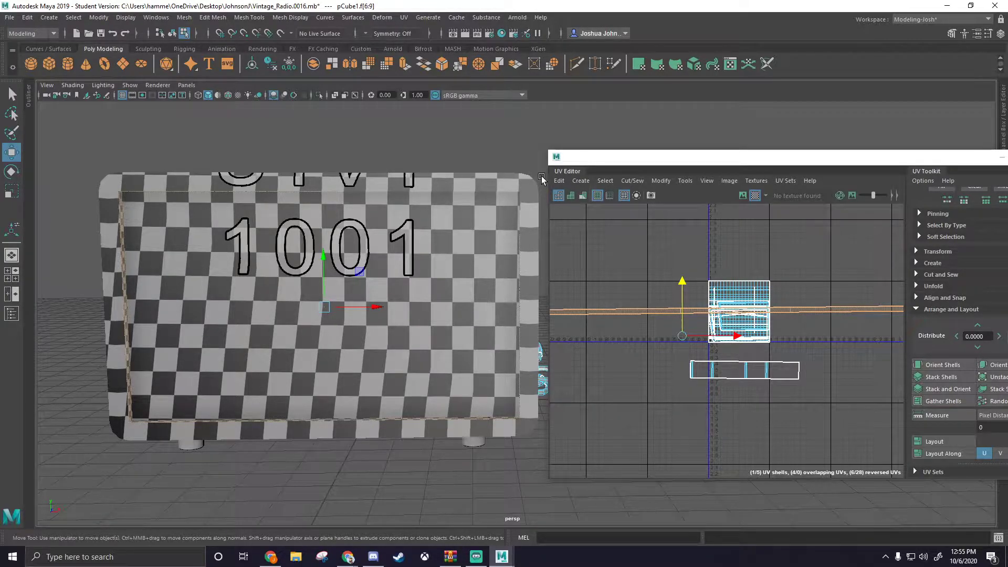
Step: Save the scene, continuing past the student version notice
scroll(751, 359, "up", 4)
middle_click_drag(751, 346, 832, 339, "alt")
scroll(769, 364, "down", 1)
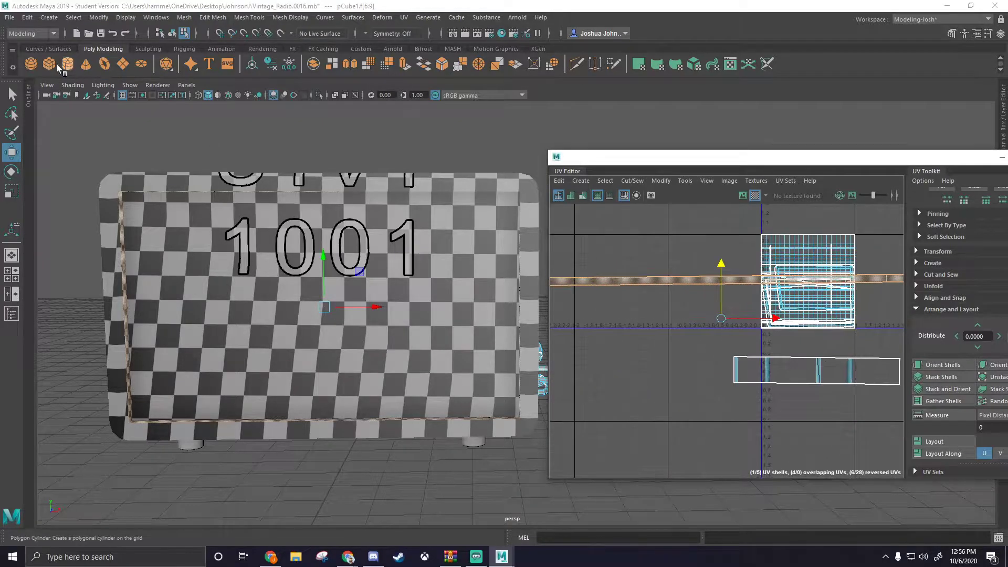
left_click(10, 18)
left_click(47, 82)
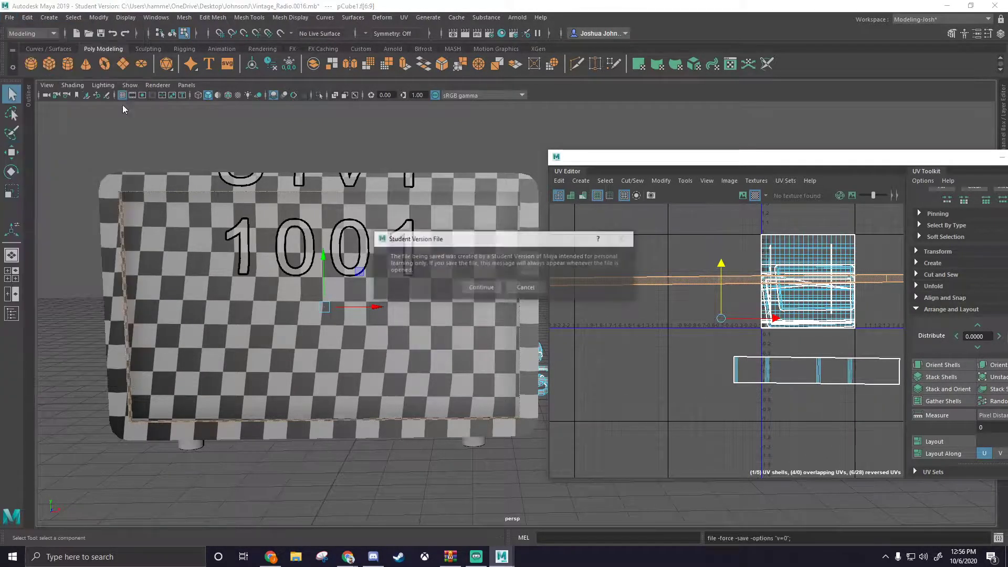
left_click(480, 286)
Step: Select the recess wall strip as a shell and move it below the front and back shells, just above the side strip
left_click_drag(560, 295, 452, 226, "alt")
middle_click_drag(453, 225, 399, 176, "alt")
right_click_drag(817, 301, 774, 281)
right_click_drag(508, 184, 512, 212)
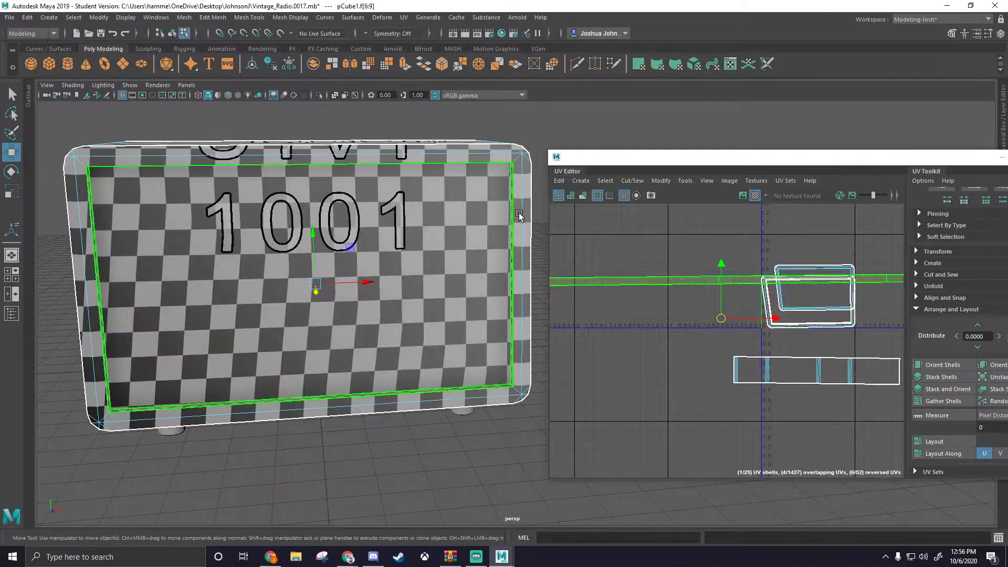
left_click_drag(514, 212, 491, 235, "alt")
scroll(491, 235, "down", 3)
left_click(440, 274)
scroll(793, 314, "up", 3)
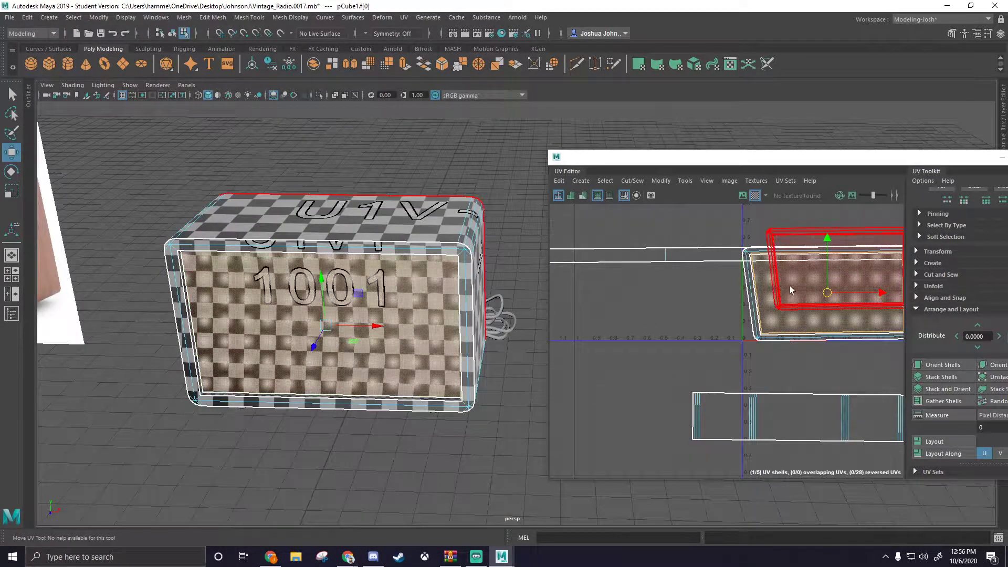
middle_click_drag(786, 287, 717, 305, "alt")
scroll(721, 305, "up", 1)
left_click(627, 260)
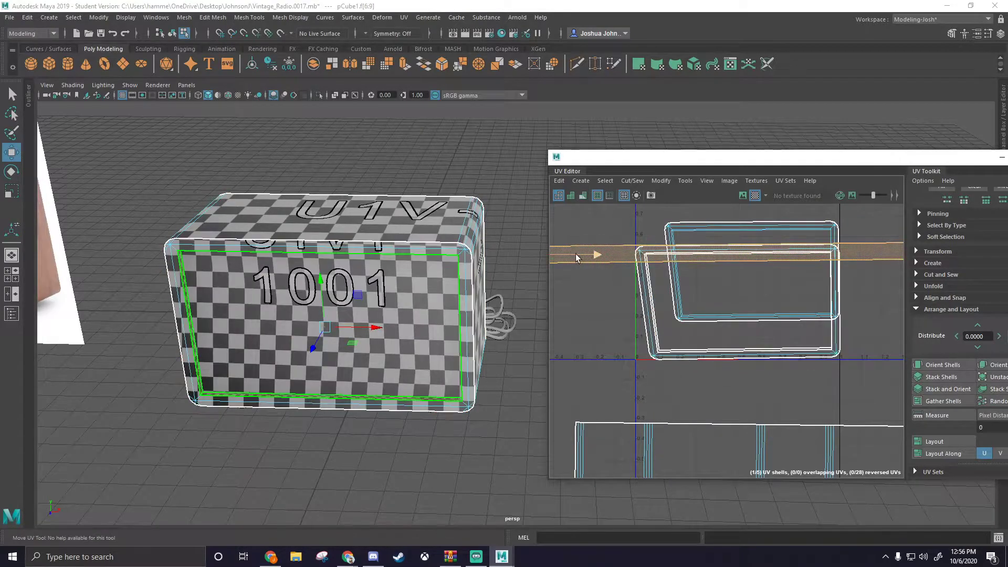
scroll(600, 278, "down", 2)
left_click_drag(561, 265, 683, 352)
scroll(632, 296, "up", 2)
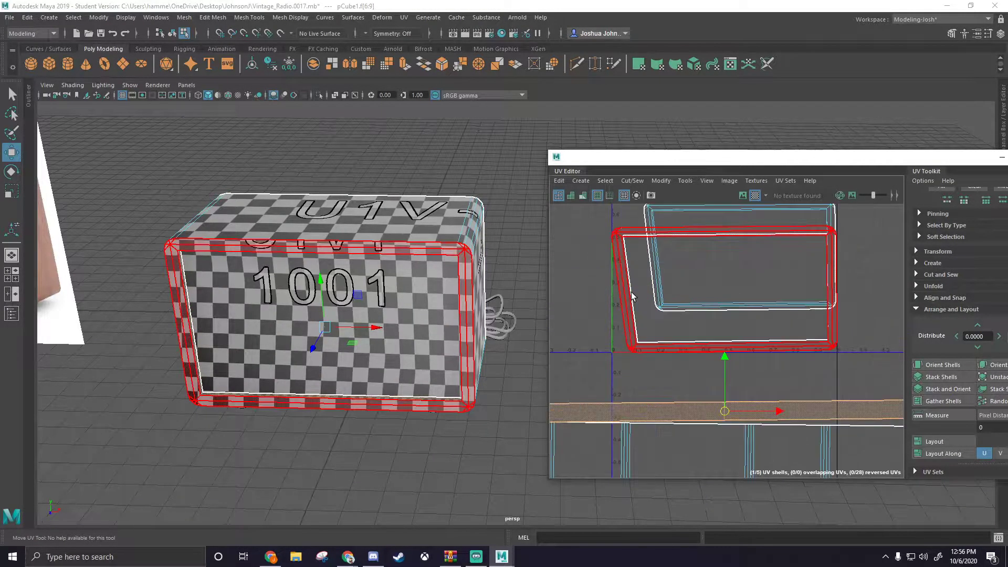
Step: Move the front panel's shell out beside the other body shells and unfold it
left_click(618, 256)
left_click(644, 303)
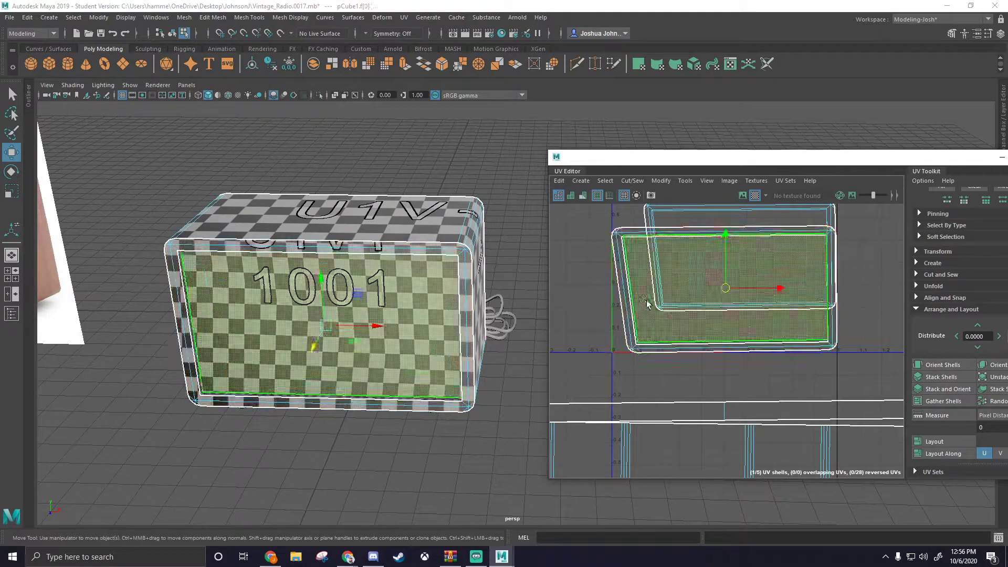
left_click_drag(726, 292, 920, 282)
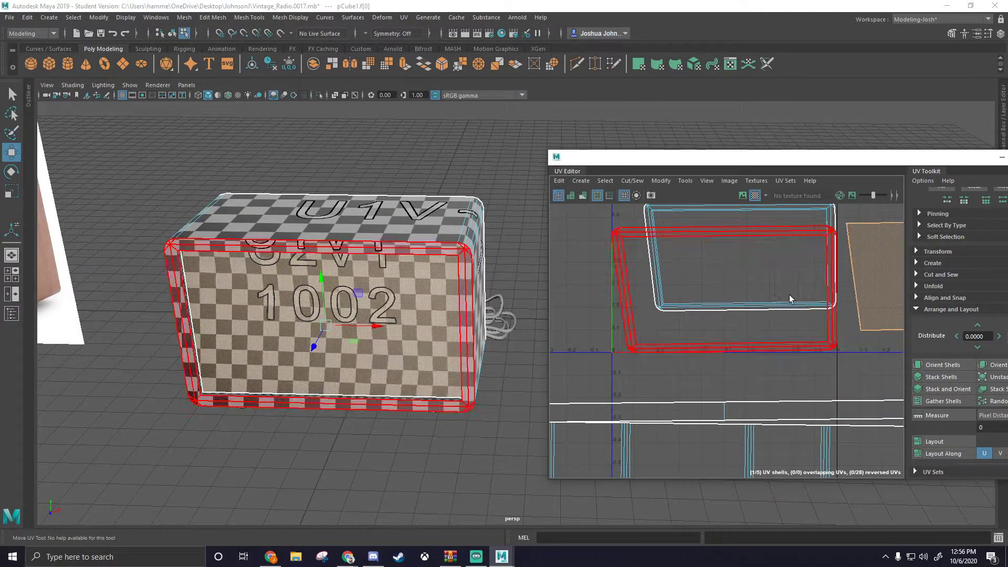
middle_click_drag(799, 294, 727, 316, "alt")
right_click_drag(785, 304, 672, 306, "shift")
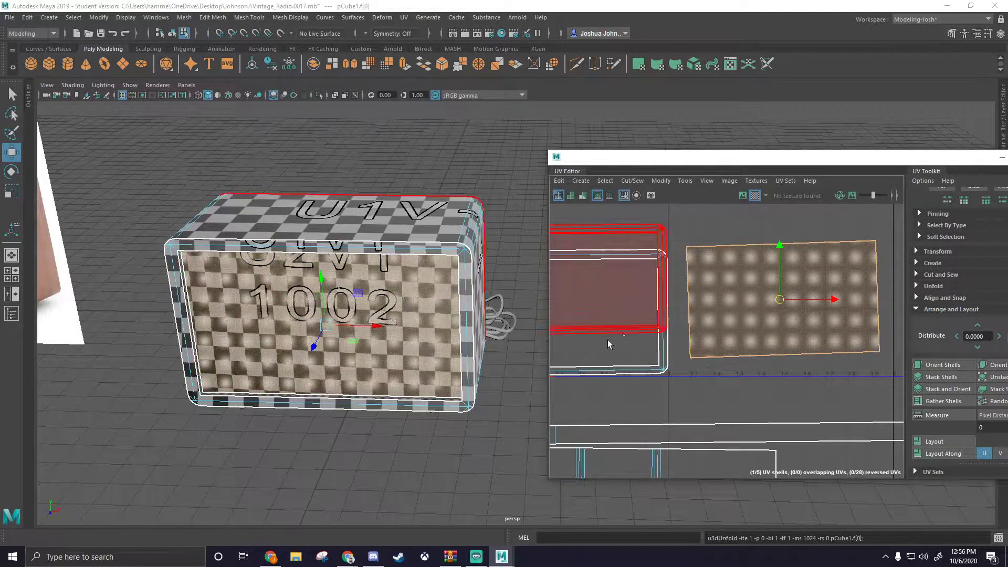
middle_click_drag(846, 306, 881, 293, "alt")
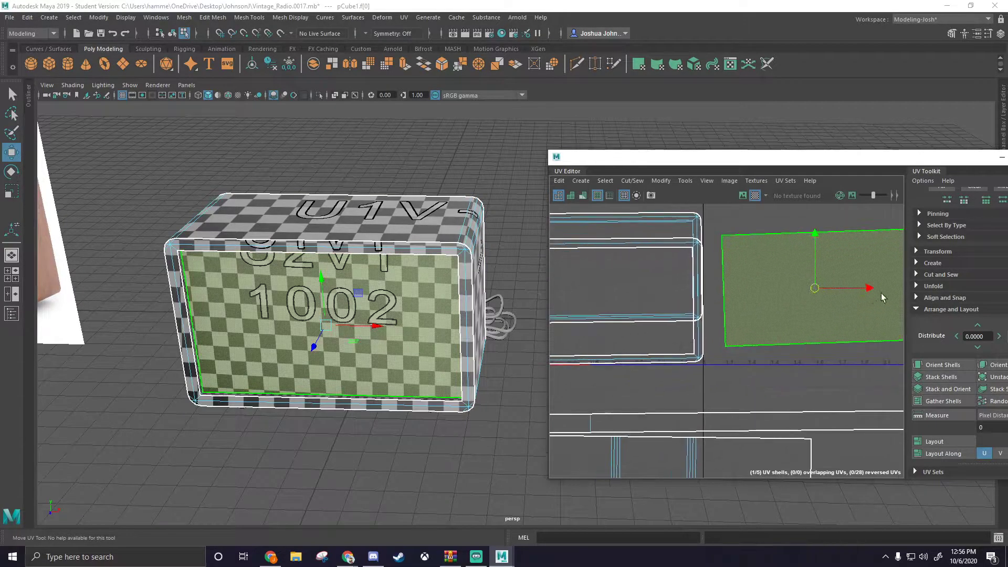
Step: Unfold the front rim's UV shell and move it slightly away from the back shell
middle_click_drag(683, 302, 847, 285, "alt")
left_click(726, 227)
right_click_drag(645, 255, 531, 259, "shift")
left_click_drag(481, 294, 500, 263, "alt")
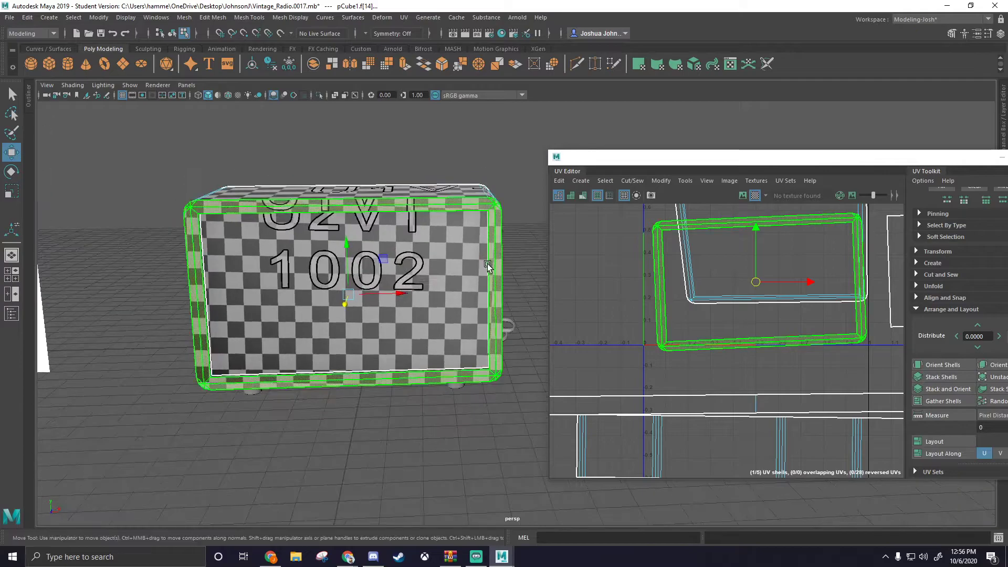
left_click_drag(756, 283, 770, 300)
Step: Try a different scale for the front rim shell against the front panel's checker pattern, and undo it
key("r")
middle_click_drag(769, 303, 858, 296)
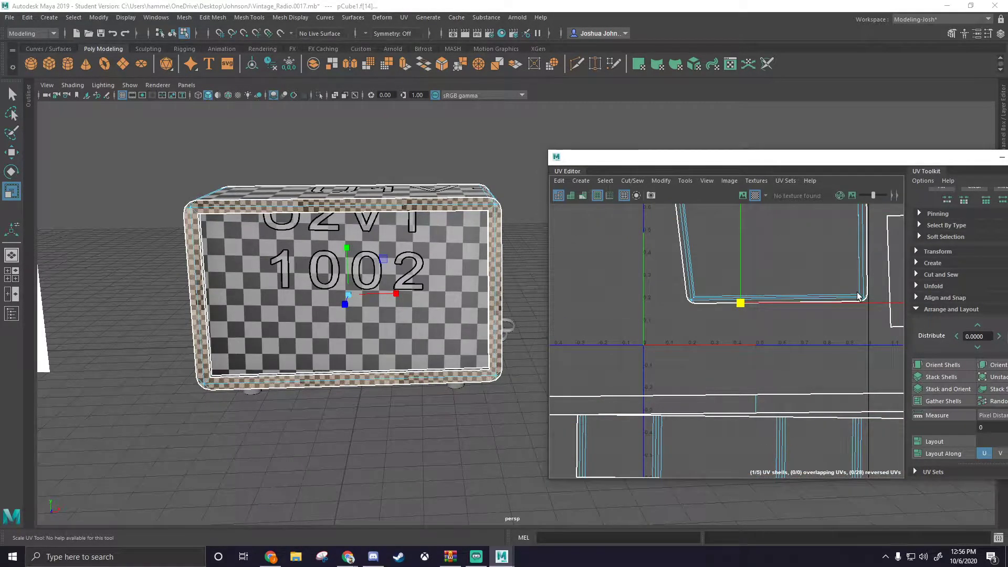
scroll(563, 316, "up", 3)
scroll(509, 292, "up", 4)
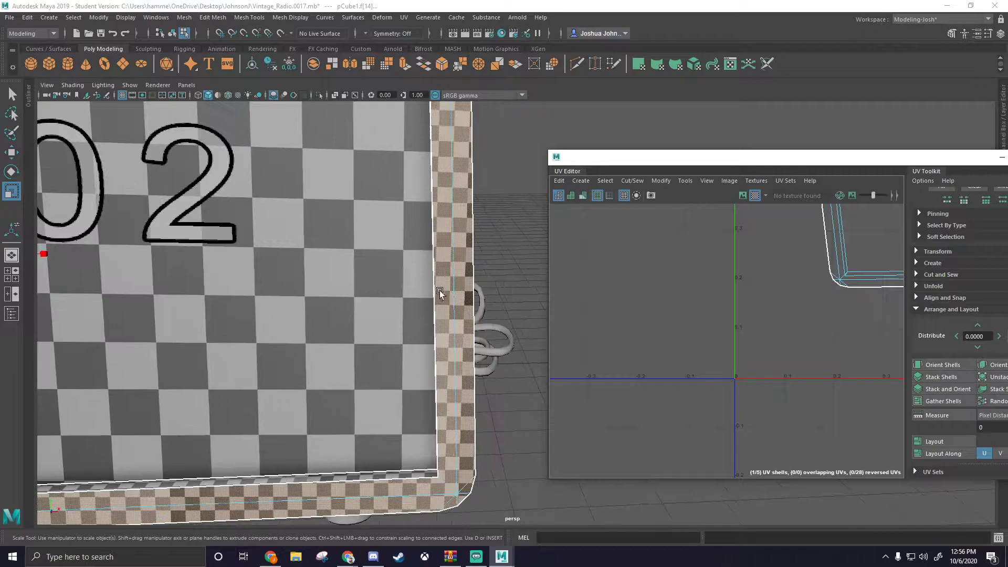
scroll(439, 290, "down", 2)
scroll(782, 312, "down", 7)
key("ctrl+z")
Step: Select the back of the radio's UV shell and examine the matching faces on the model
middle_click_drag(873, 322, 825, 353, "alt")
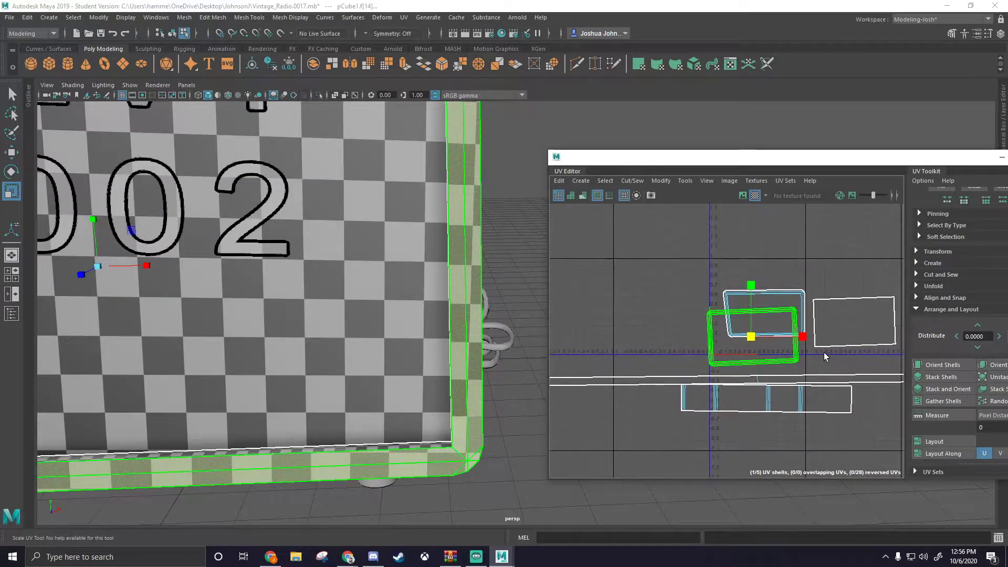
left_click(791, 304)
key("f")
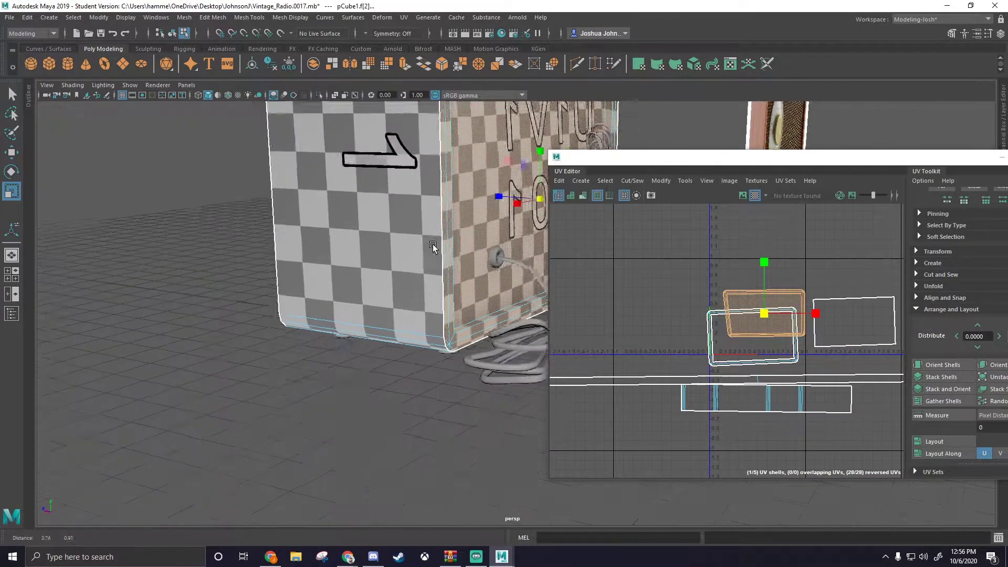
left_click_drag(504, 244, 513, 214, "alt")
scroll(517, 220, "up", 4)
middle_click_drag(513, 213, 513, 278, "alt")
right_click_drag(498, 200, 497, 165)
left_click_drag(470, 198, 452, 240, "alt")
right_click_drag(452, 239, 452, 268)
left_click_drag(502, 232, 499, 171, "alt")
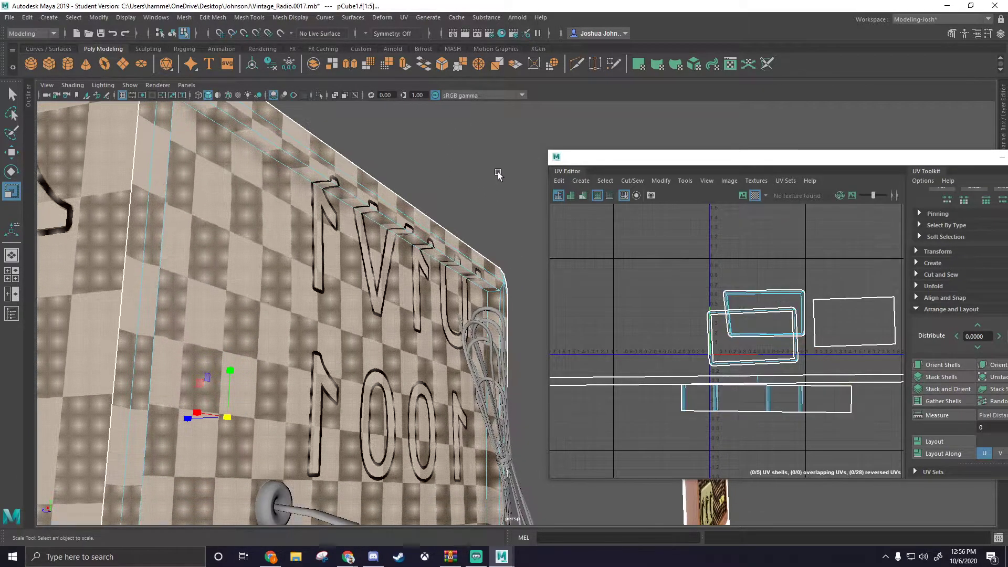
left_click(367, 289)
right_click_drag(355, 222, 353, 185)
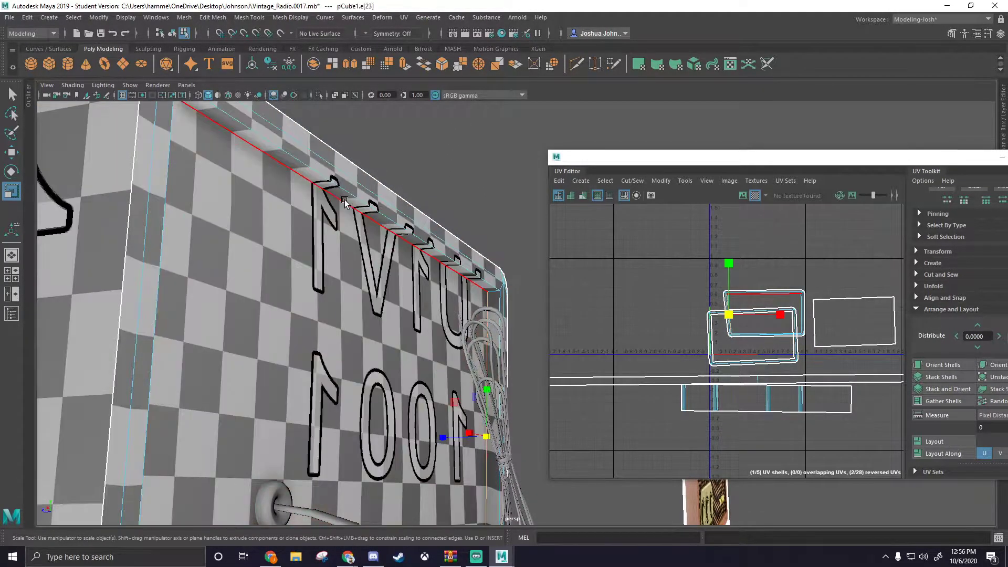
left_click_drag(440, 273, 420, 200, "alt")
left_click_drag(477, 159, 427, 158, "alt")
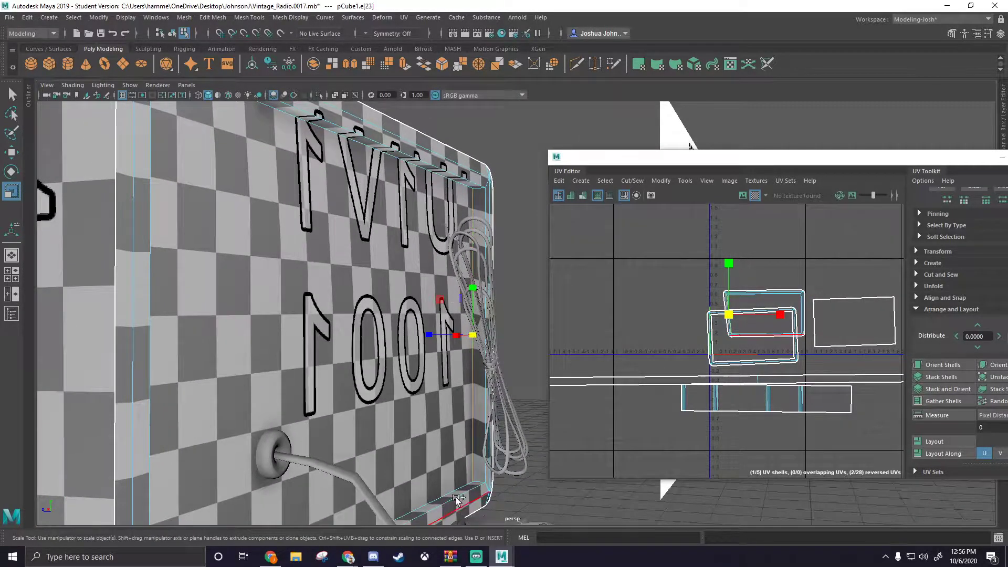
left_click_drag(501, 326, 395, 206, "alt")
Step: Select the radio's recessed back panel face and cut its UVs along the face's edge perimeter
right_click_drag(403, 212, 409, 239)
left_click(443, 289)
left_click_drag(443, 290, 469, 295, "alt")
right_click_drag(468, 295, 448, 276, "alt")
left_click_drag(448, 276, 503, 188, "alt")
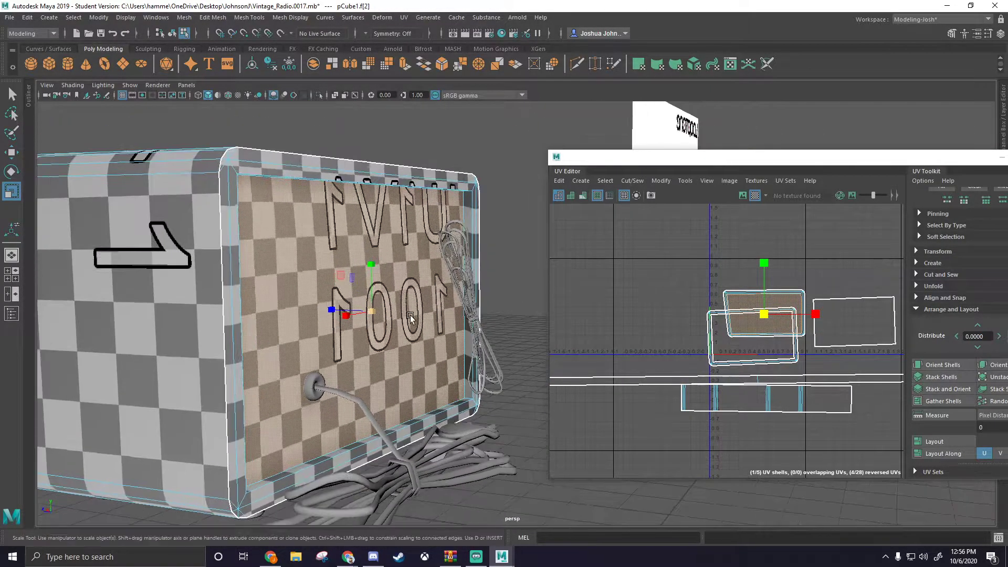
right_click(507, 185, "shift")
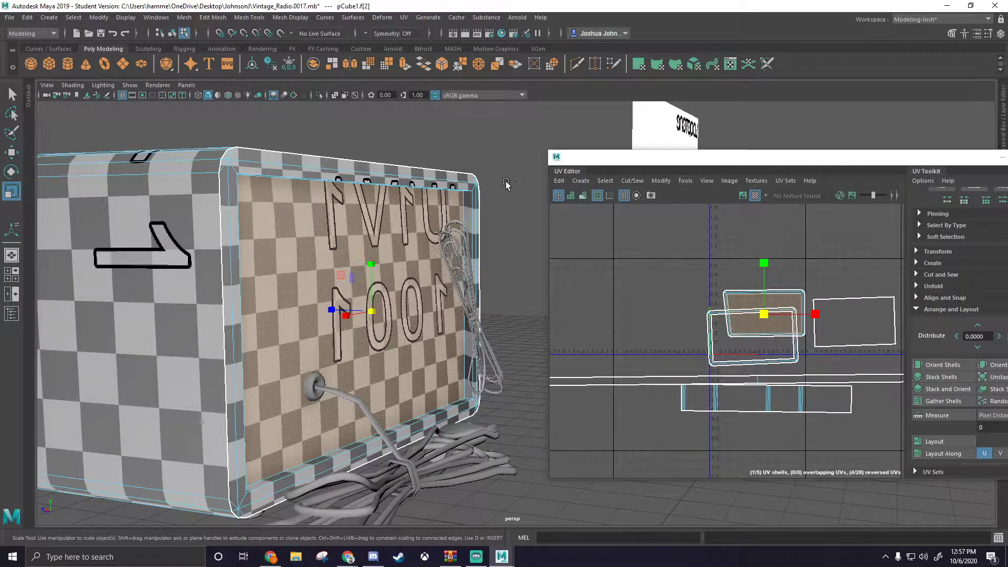
right_click(507, 184, "ctrl")
mouse_move(506, 157)
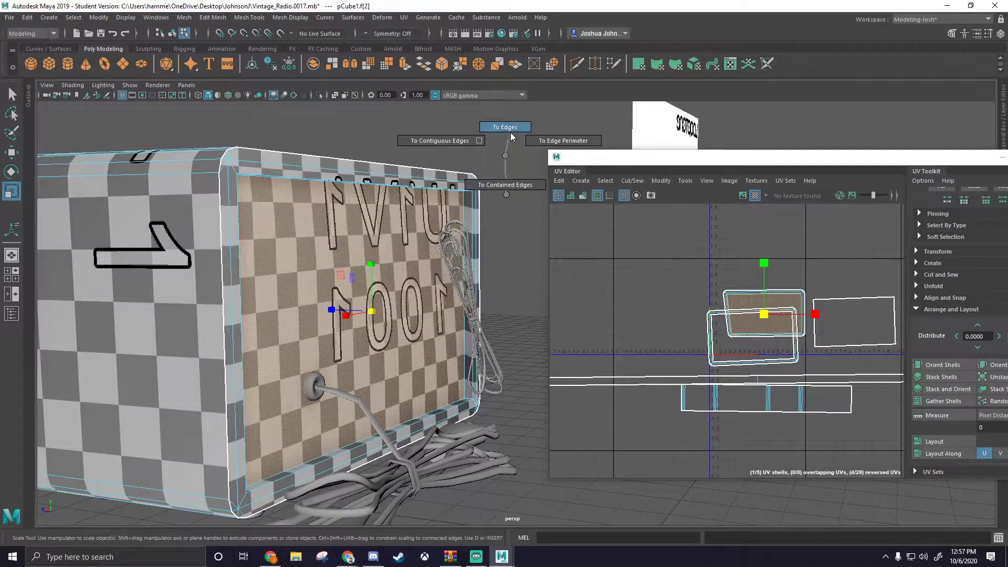
right_click_drag(566, 143, 565, 144, "ctrl")
left_click_drag(493, 234, 517, 229, "alt")
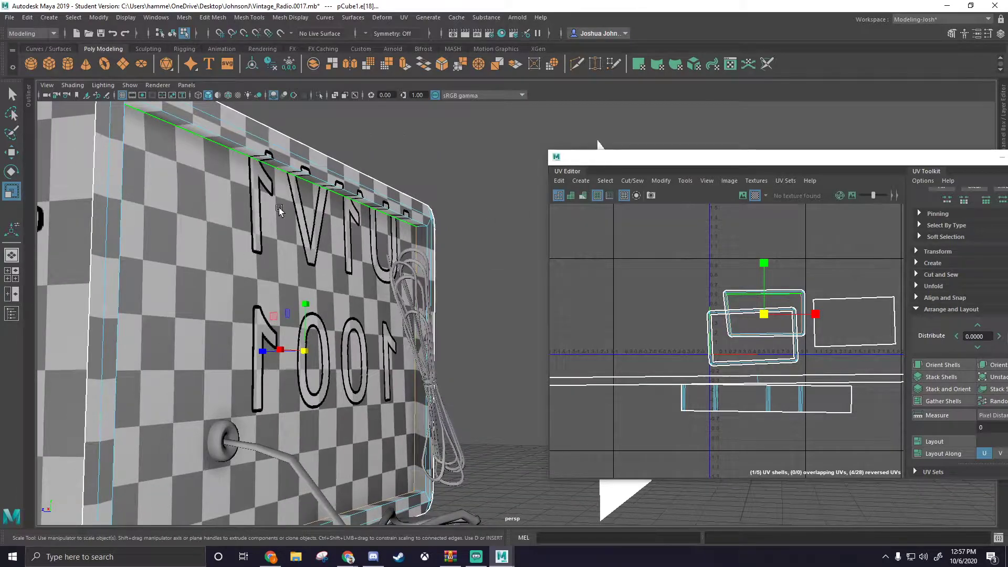
right_click_drag(726, 258, 690, 244, "shift")
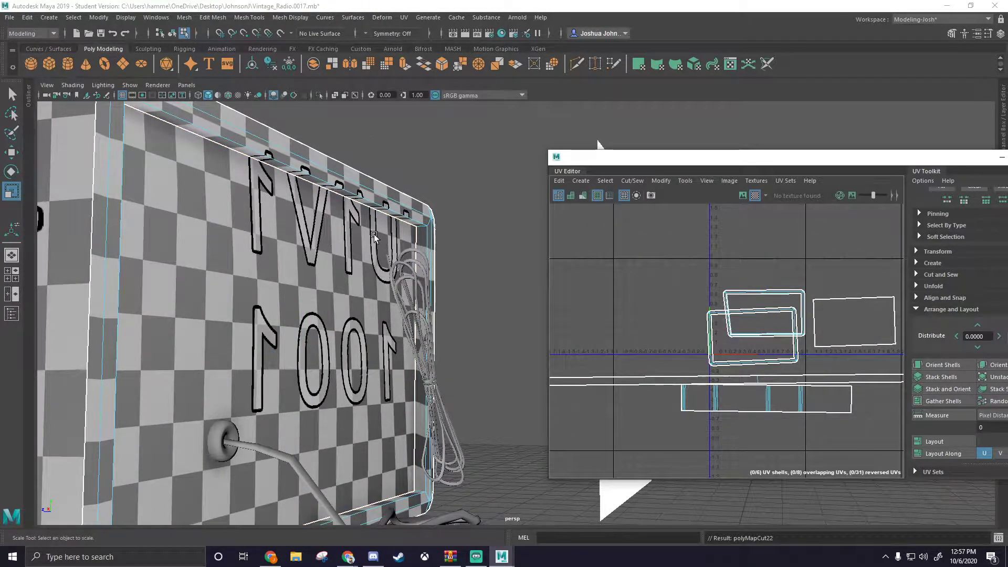
Step: Move the back rim shell and the back panel shell apart into empty UV space, and unfold the back panel
left_click(734, 304)
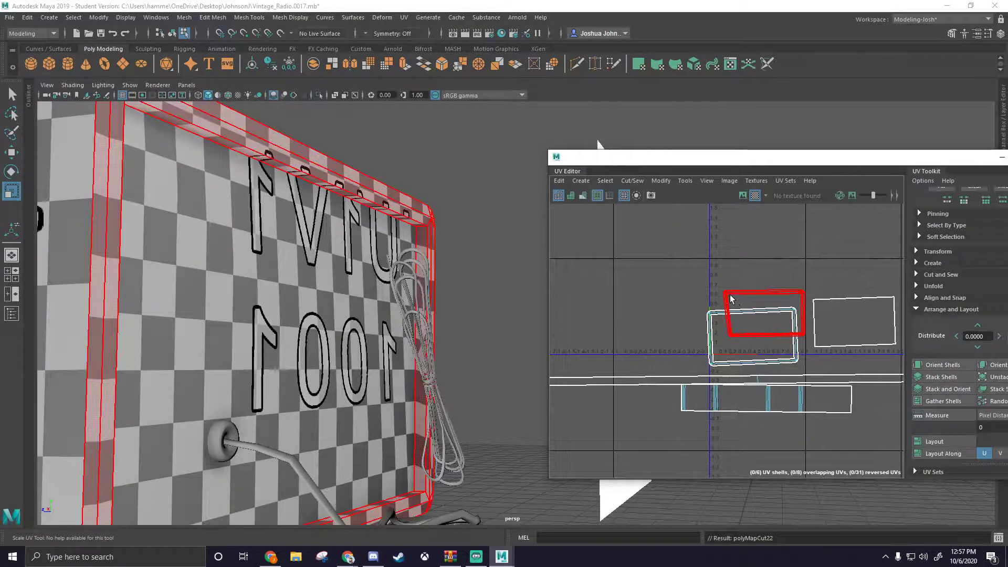
left_click(731, 300)
key("w")
left_click_drag(762, 314, 678, 269)
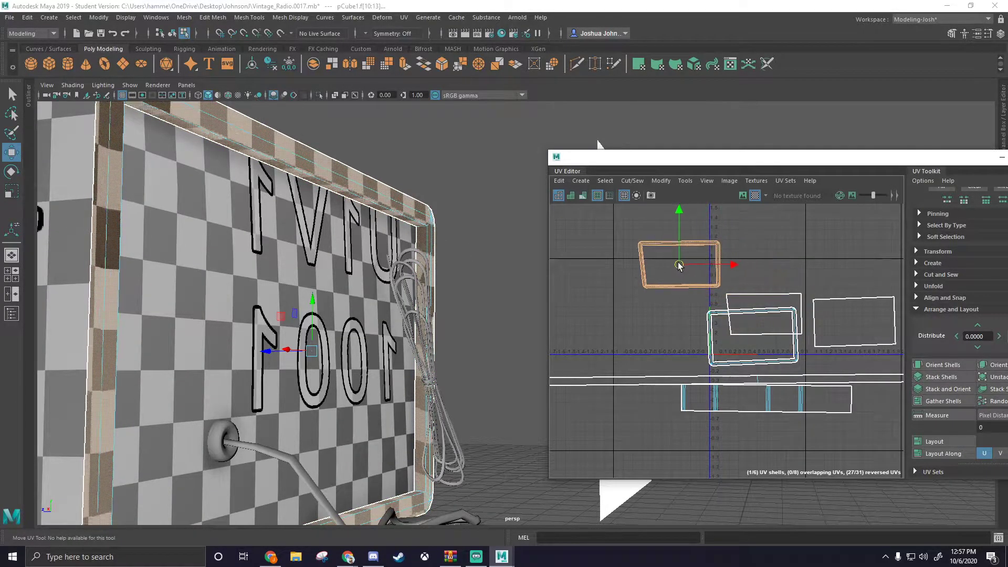
left_click(769, 315)
left_click_drag(770, 315, 829, 266)
right_click_drag(830, 266, 708, 265, "shift")
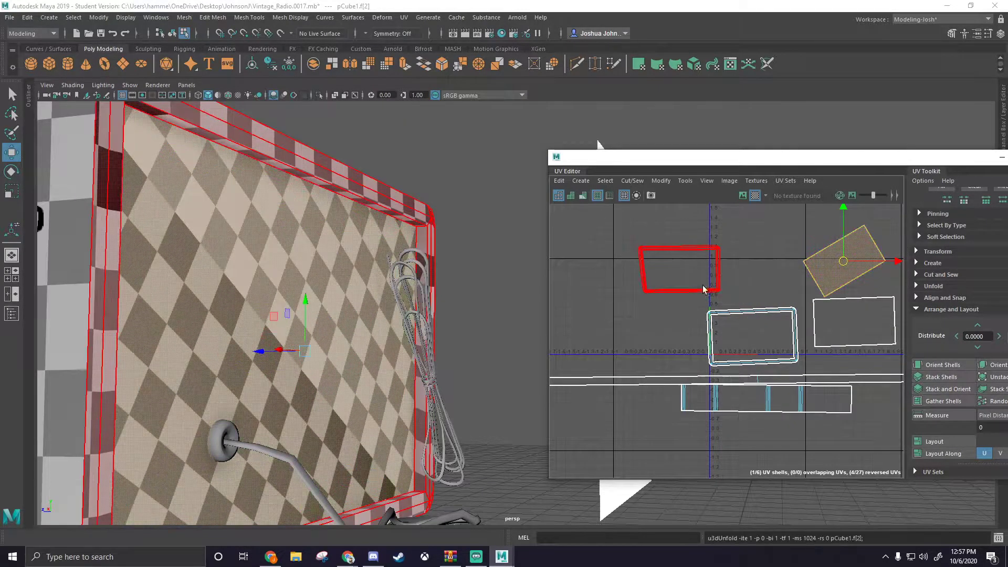
Step: Cut the UVs along the inner edges of the back rim to separate it from the recess wall
middle_click_drag(474, 301, 543, 309, "alt")
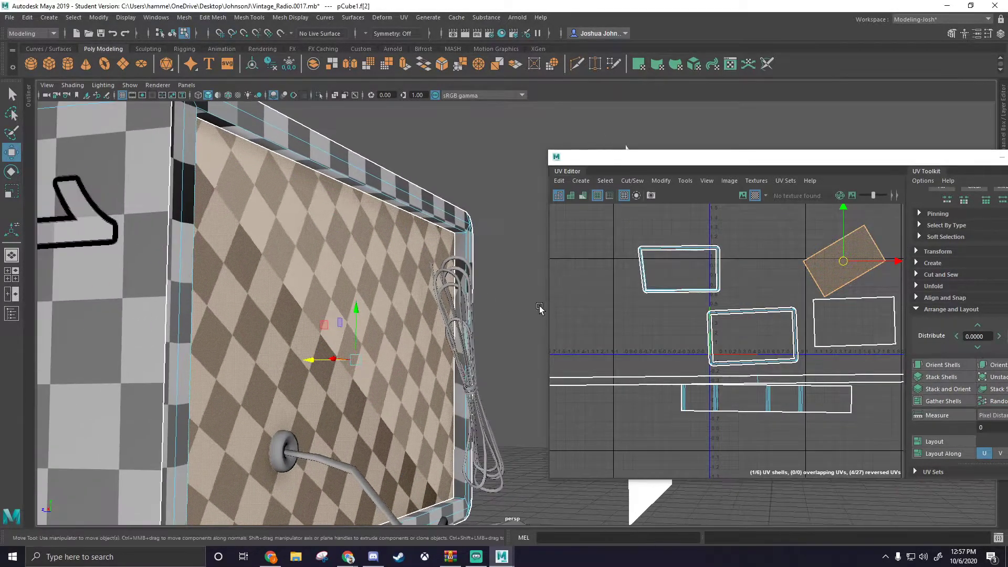
right_click_drag(435, 231, 435, 215)
left_click_drag(460, 231, 252, 388, "alt")
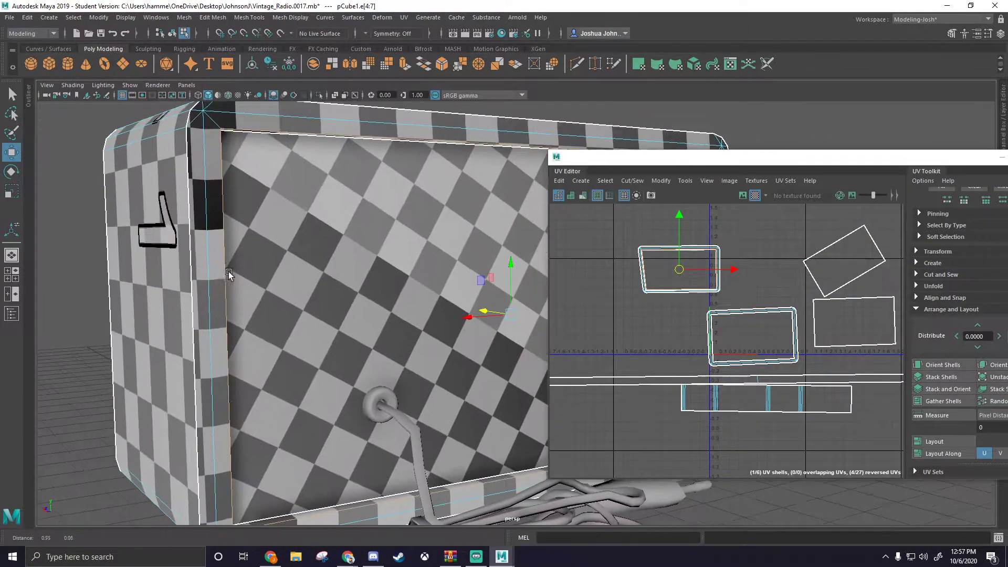
right_click_drag(718, 269, 662, 262, "shift")
Step: Unfold the back rim shell, rotate it level and place it beside the front rim shell
left_click(650, 251)
left_click_drag(680, 271, 752, 343)
right_click_drag(744, 345, 664, 316, "shift")
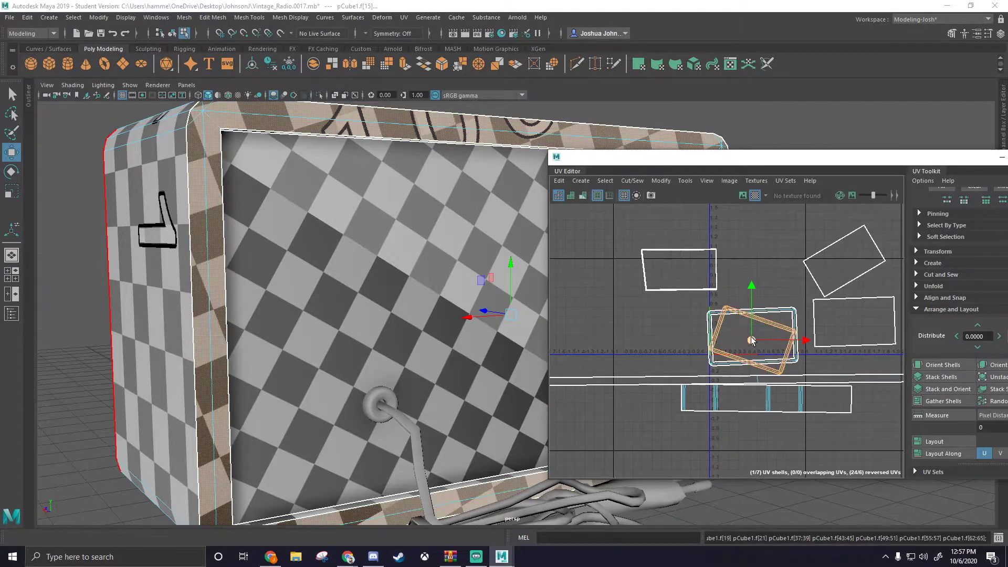
key("e")
left_click_drag(751, 341, 652, 357)
key("w")
left_click(745, 293)
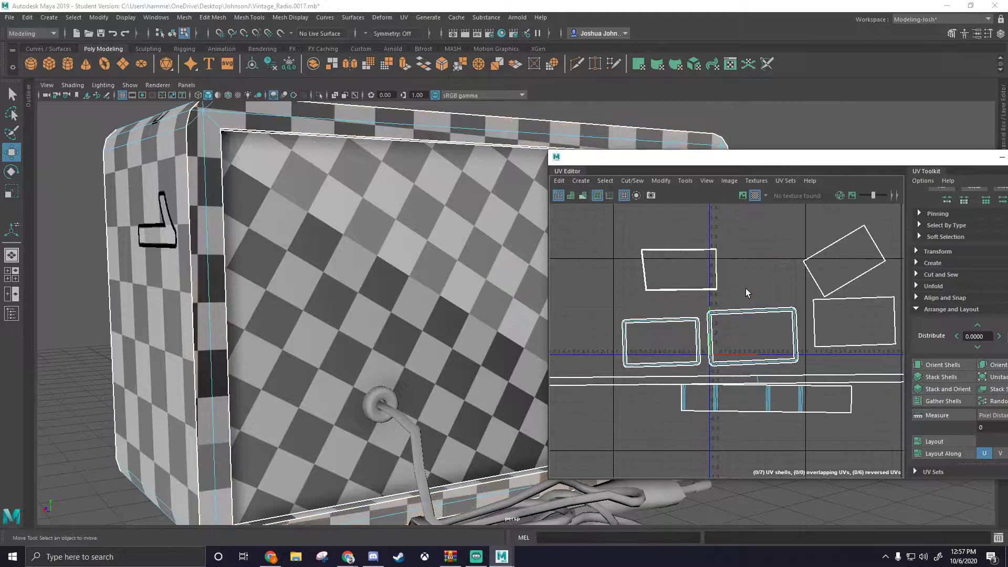
Step: Examine the corner edges of the back recess's inner wall on the model and in its UV shell
left_click_drag(370, 303, 564, 291, "alt")
left_click(674, 264)
scroll(654, 269, "up", 6)
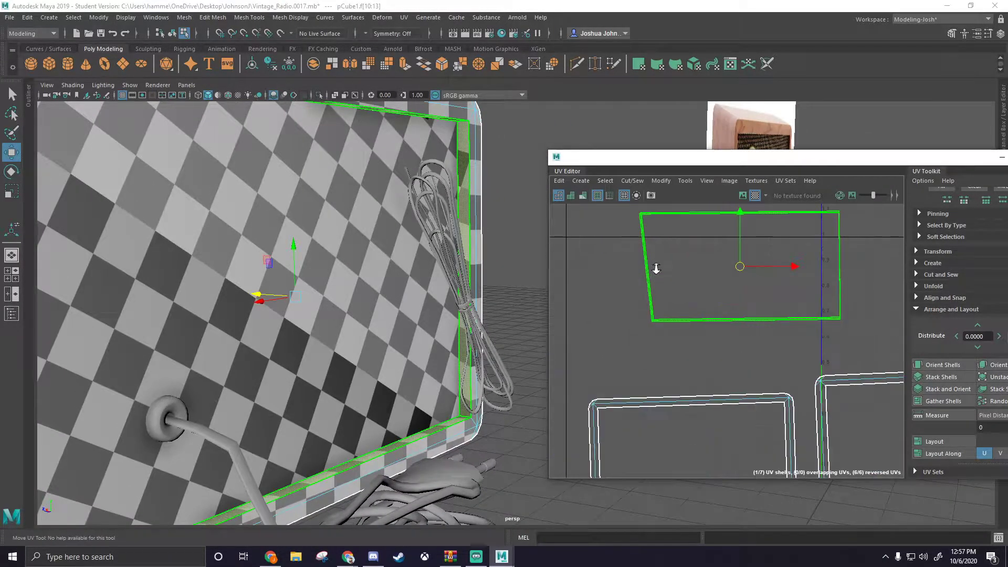
right_click(641, 269)
right_click_drag(642, 273, 641, 240)
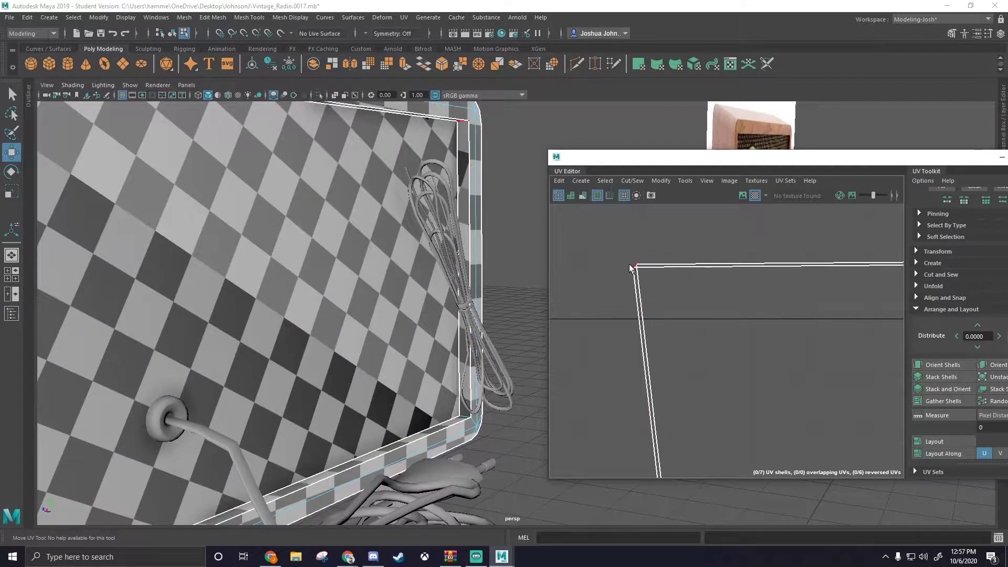
middle_click_drag(691, 311, 582, 303, "alt")
scroll(424, 282, "down", 4)
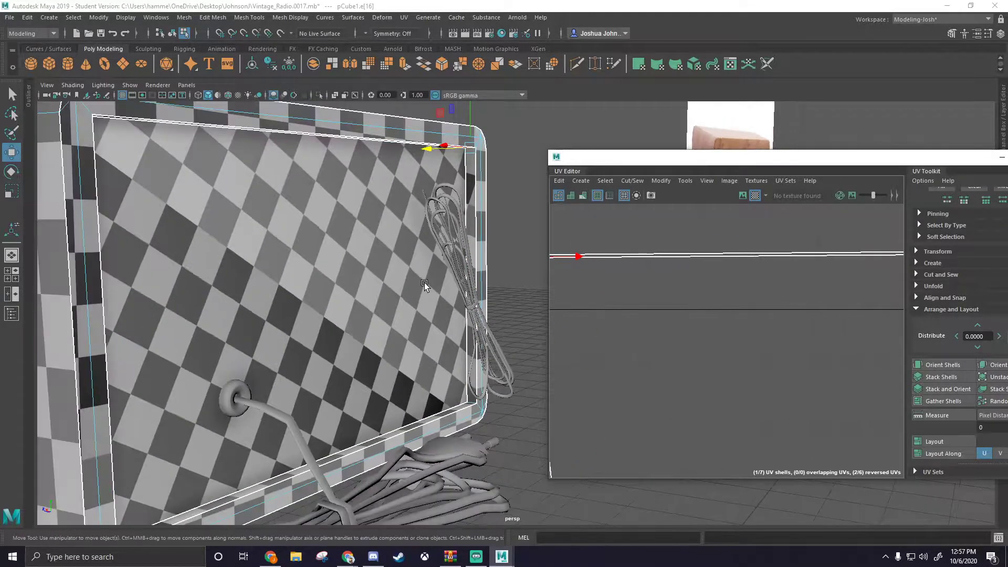
left_click_drag(398, 274, 311, 260, "alt")
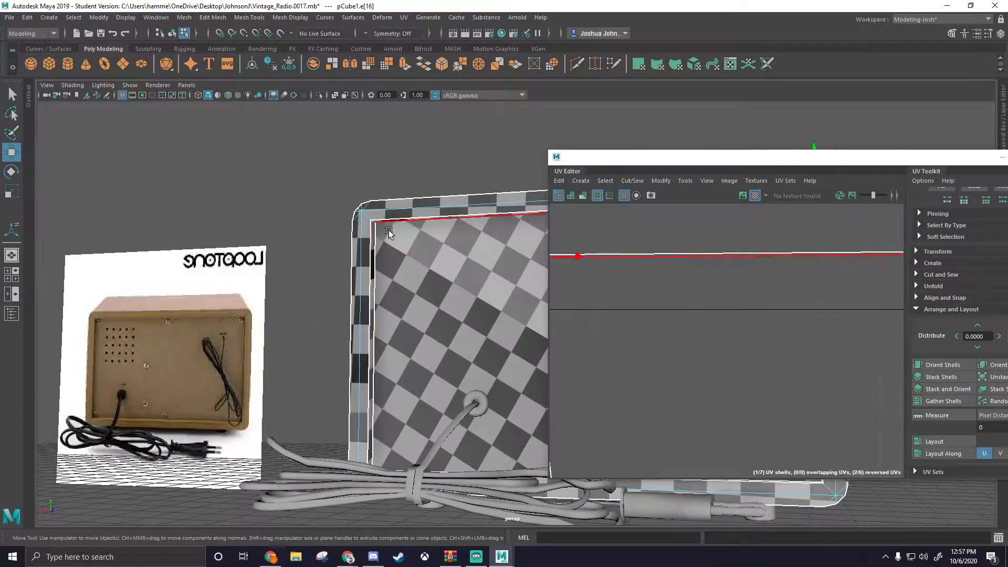
scroll(386, 229, "up", 6)
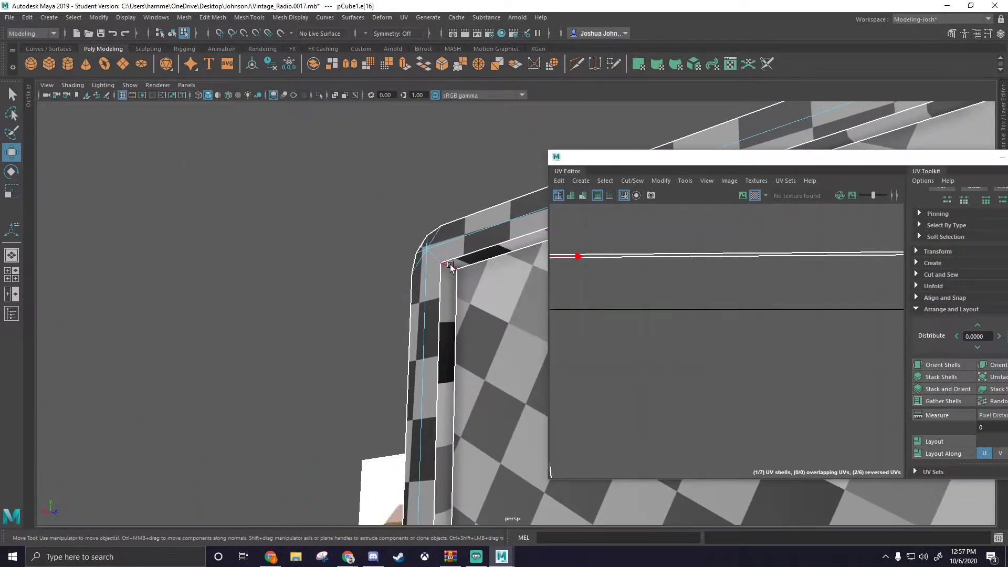
scroll(449, 274, "down", 5)
left_click_drag(507, 352, 443, 213, "alt")
scroll(519, 343, "down", 5)
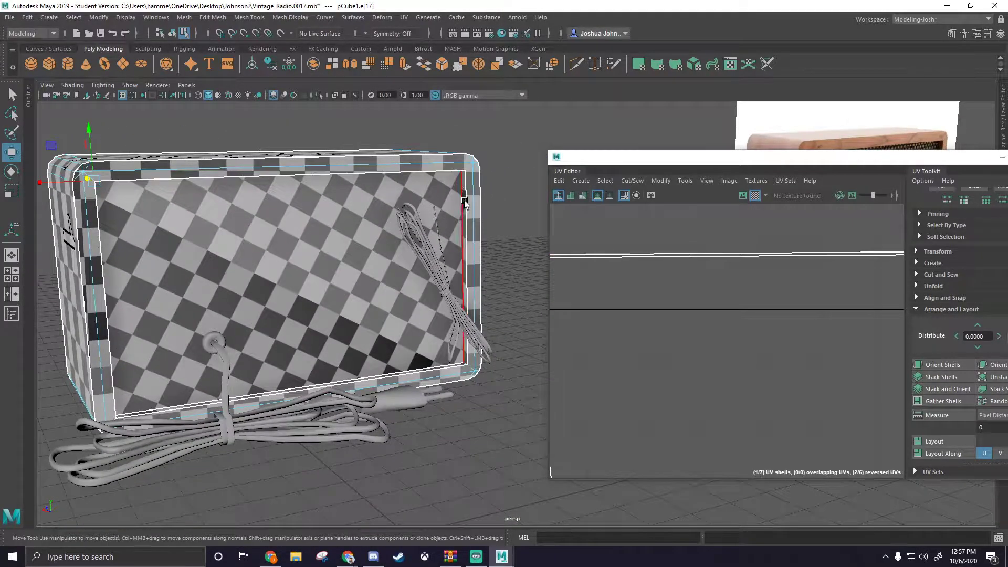
Step: Cut the recess wall's UVs at a corner edge and unfold the shell into a straight strip
scroll(458, 184, "up", 6)
middle_click_drag(426, 181, 470, 301, "alt")
left_click_drag(399, 225, 442, 209, "alt")
left_click(452, 257)
left_click_drag(446, 265, 339, 301, "alt")
scroll(414, 288, "down", 5)
scroll(716, 331, "down", 1)
scroll(716, 330, "down", 4)
right_click_drag(705, 294, 670, 267, "shift")
left_click(686, 313)
right_click_drag(673, 317, 621, 313, "shift")
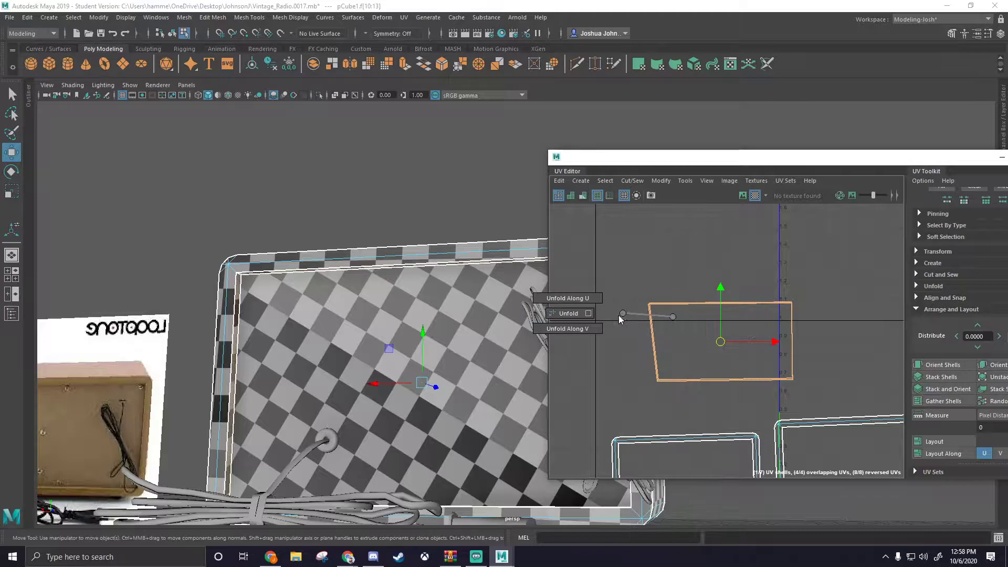
Step: Examine the recess wall strip and the panel shells against the checker pattern on the model
scroll(641, 330, "down", 7)
middle_click_drag(718, 382, 720, 294, "alt")
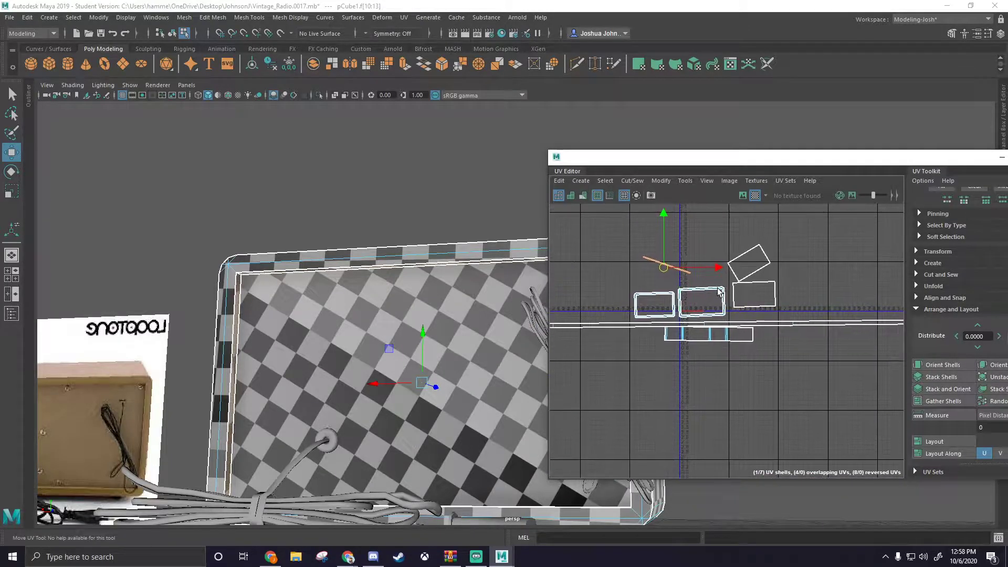
scroll(420, 311, "down", 2)
left_click_drag(420, 310, 412, 289, "alt")
left_click(394, 242)
left_click(788, 323)
scroll(788, 321, "up", 3)
middle_click_drag(755, 283, 796, 352, "alt")
left_click_drag(749, 284, 787, 343)
scroll(638, 305, "down", 3)
Step: Unfold a group of the main body's UV shells together and select the shell of the outer sides
left_click_drag(584, 270, 752, 379)
right_click_drag(724, 289, 624, 295, "shift")
right_click_drag(694, 287, 729, 290, "shift")
left_click_drag(740, 281, 721, 297)
scroll(725, 364, "up", 3)
middle_click_drag(707, 382, 746, 357, "alt")
left_click(677, 371)
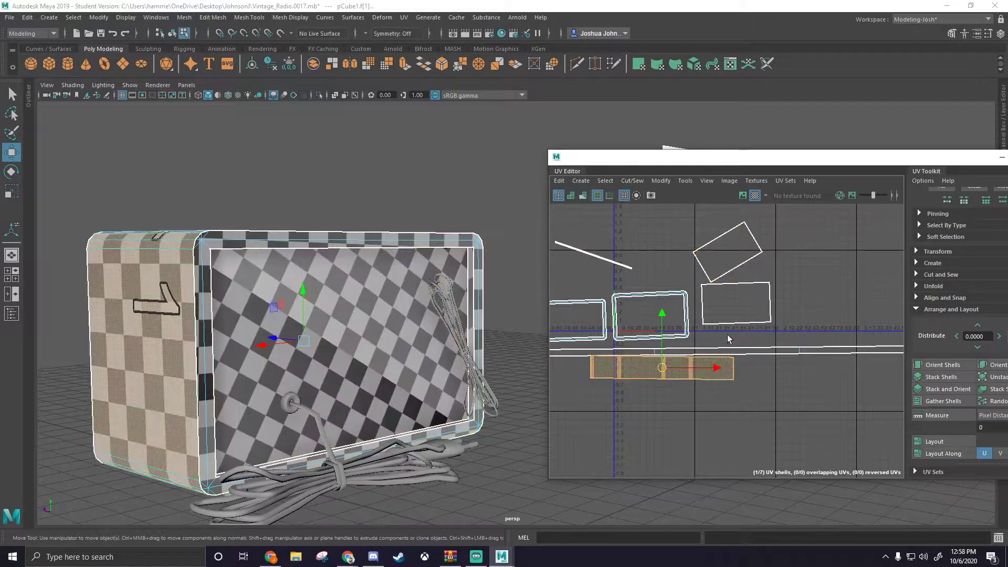
Step: Select the front and back panel shells together and unfold them
scroll(728, 337, "up", 3)
middle_click_drag(732, 239, 732, 302, "alt")
left_click(703, 283)
left_click_drag(694, 279, 736, 342)
right_click_drag(671, 281, 564, 277, "shift")
left_click_drag(387, 281, 422, 275, "alt")
scroll(674, 303, "down", 7)
left_click_drag(499, 310, 432, 328, "alt")
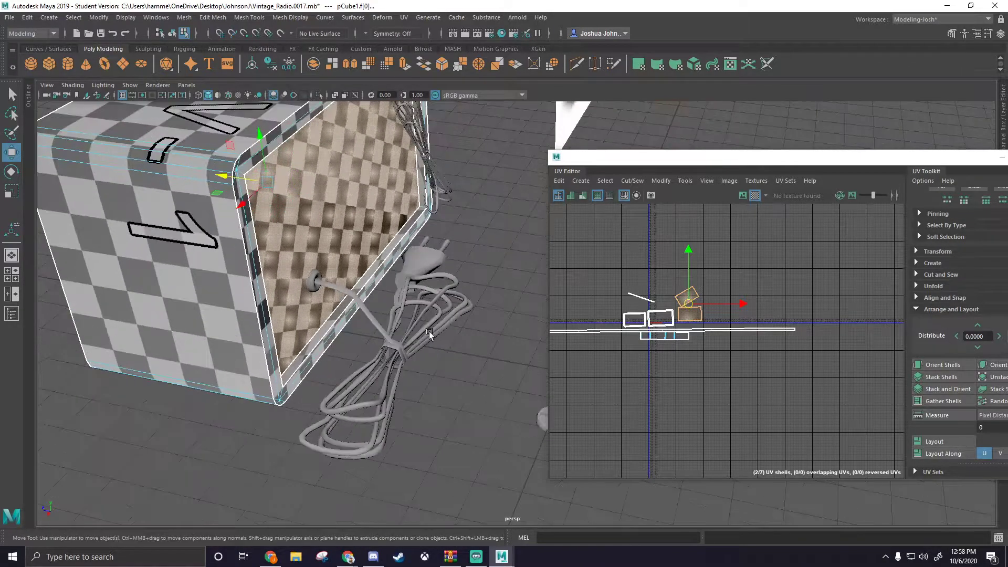
Step: Return to object selection and select the coiled power cord mesh behind the radio
left_click(450, 352)
scroll(449, 352, "up", 3)
right_click_drag(336, 267, 383, 293)
right_click(336, 268)
left_click(377, 253)
left_click_drag(317, 361, 453, 394, "alt")
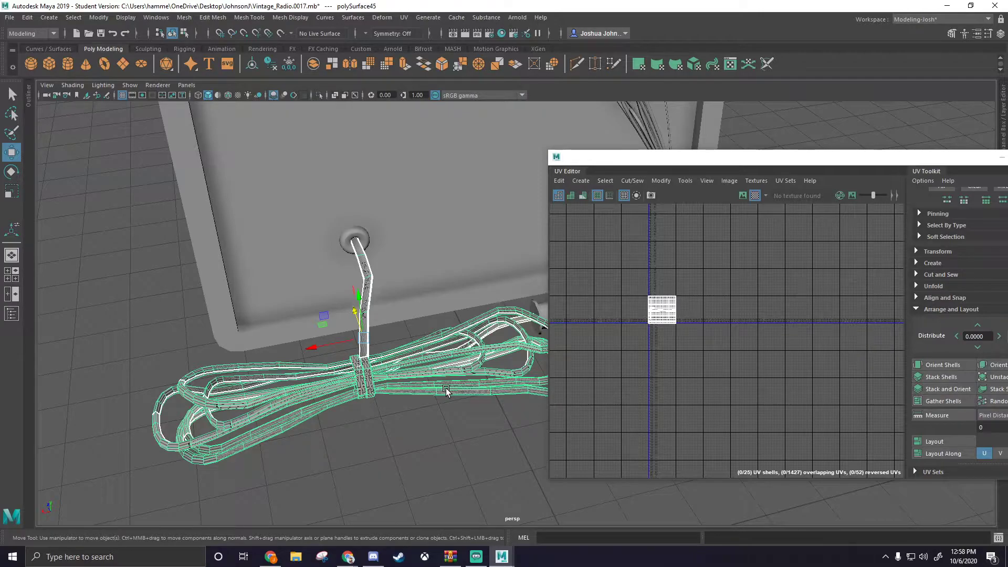
Step: Isolate the power cord in the viewport and examine its bundled loops
middle_click_drag(475, 305, 309, 361, "alt")
left_click(390, 252)
middle_click_drag(350, 333, 544, 217, "alt")
left_click(379, 327)
left_click_drag(379, 327, 338, 291, "alt")
middle_click_drag(338, 291, 412, 273, "alt")
left_click_drag(378, 294, 395, 272, "alt")
right_click_drag(395, 273, 418, 278, "alt")
left_click_drag(418, 279, 387, 288, "alt")
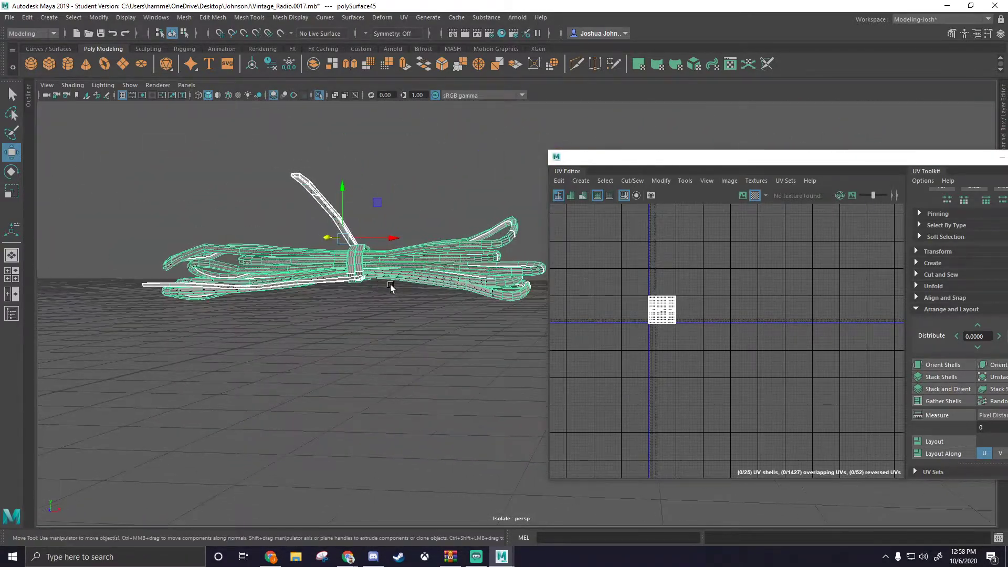
Step: Separate the power cord into individual meshes and delete their construction history
right_click_drag(406, 254, 412, 339, "shift")
right_click_drag(386, 432, 386, 433, "shift")
left_click_drag(421, 260, 341, 281, "alt")
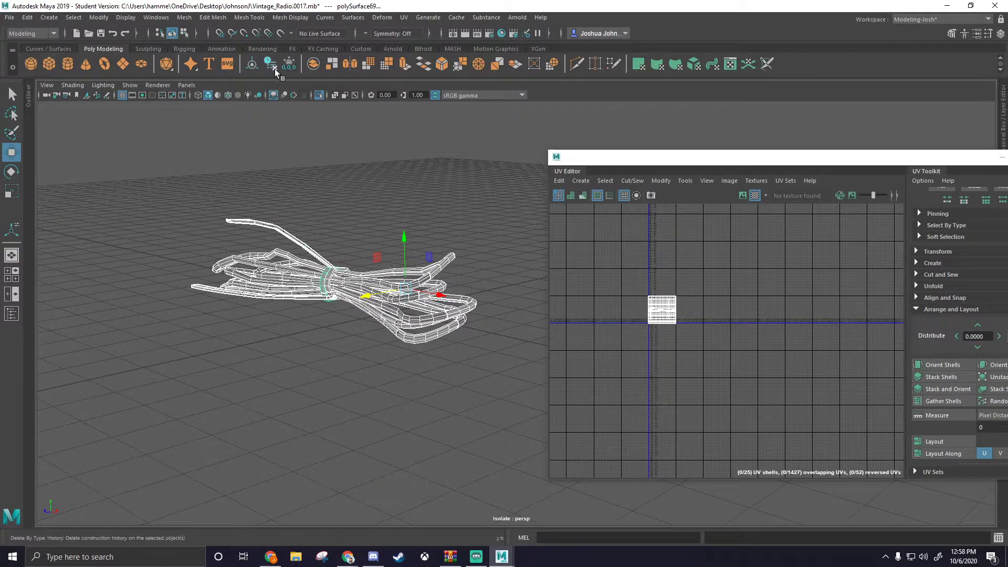
left_click(389, 248)
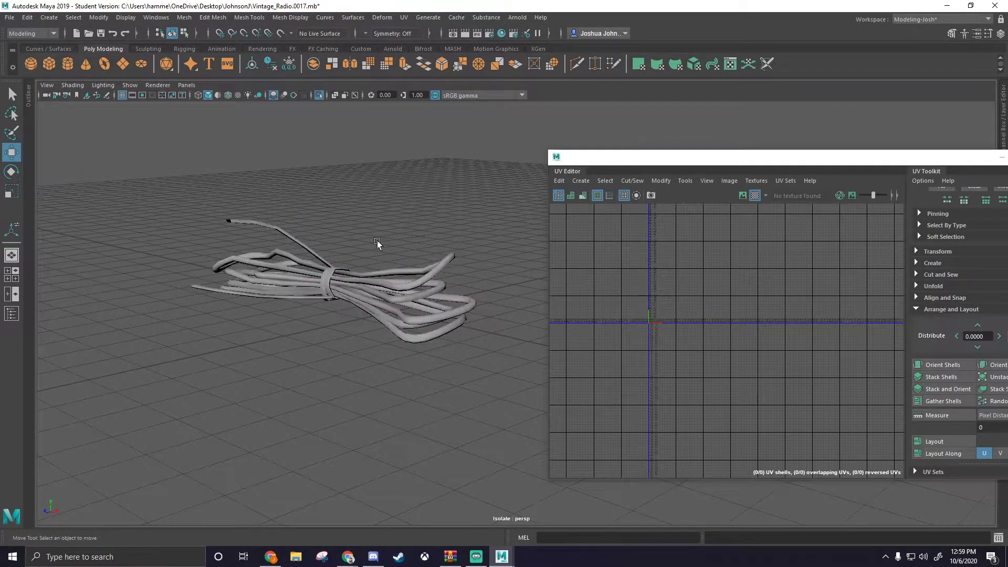
Step: Check the separated cord pieces by selecting them individually, and end the isolated view
scroll(383, 240, "up", 4)
middle_click_drag(378, 236, 450, 252, "alt")
left_click_drag(278, 284, 386, 329)
left_click(392, 205)
left_click(396, 296)
left_click(422, 359)
left_click_drag(422, 359, 289, 165, "alt")
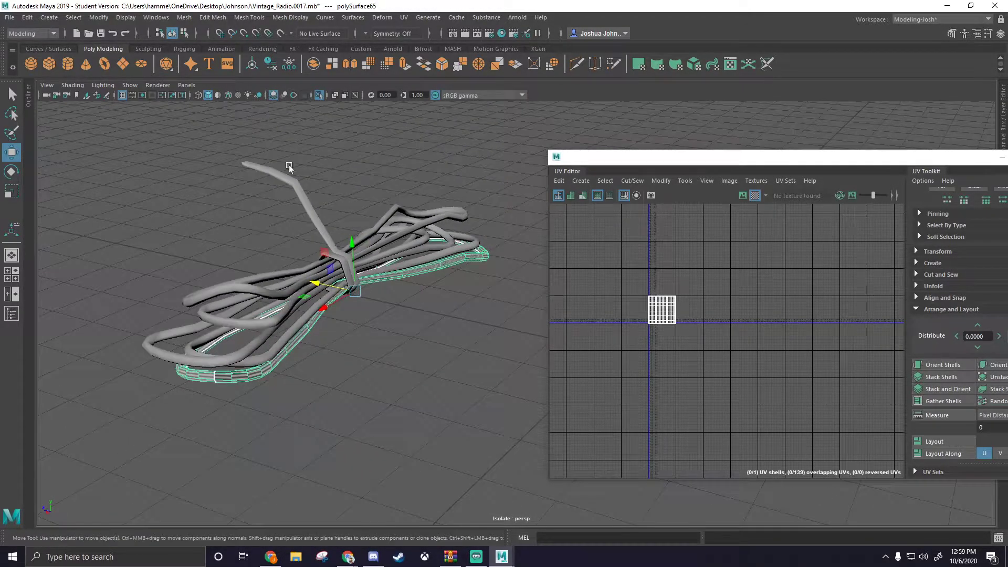
left_click(319, 96)
Step: Select a lengthwise edge loop on the cord's outer lower loop and follow it around the coil
left_click_drag(484, 230, 505, 292, "alt")
left_click(421, 244)
left_click(454, 309)
left_click(438, 265)
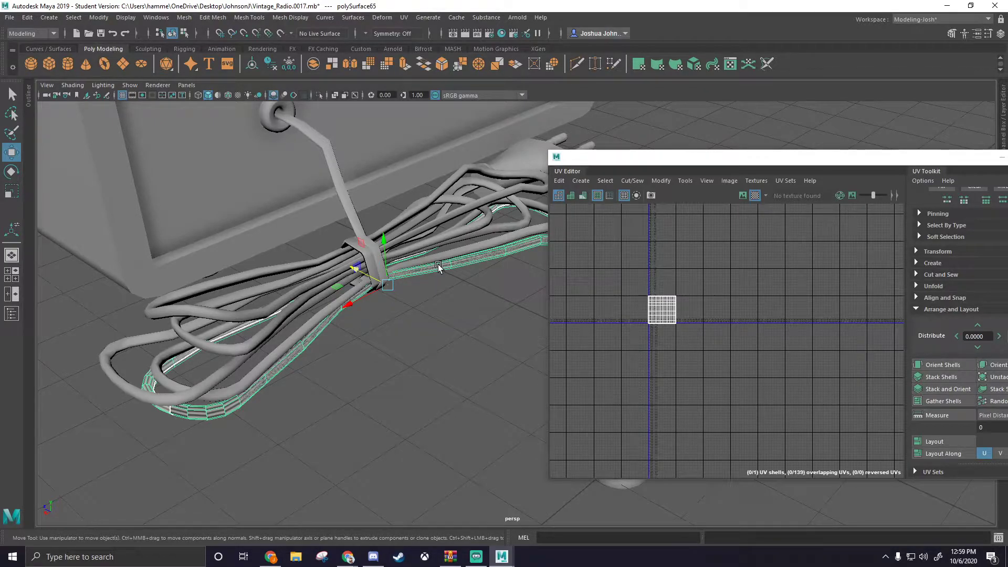
left_click_drag(429, 273, 470, 264, "alt")
right_click_drag(412, 214, 419, 184)
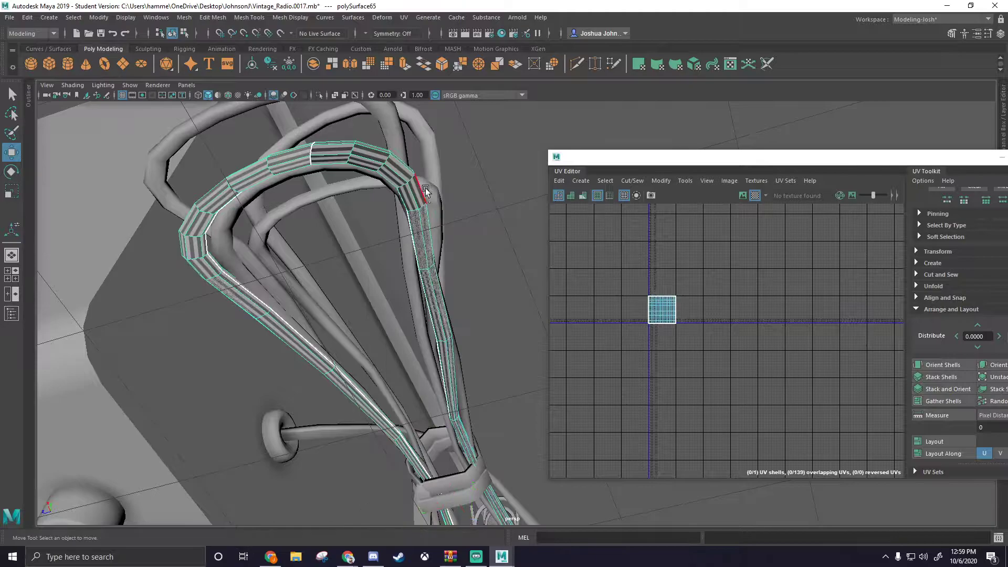
double_click(413, 195)
left_click_drag(520, 218, 315, 334, "alt")
double_click(501, 278)
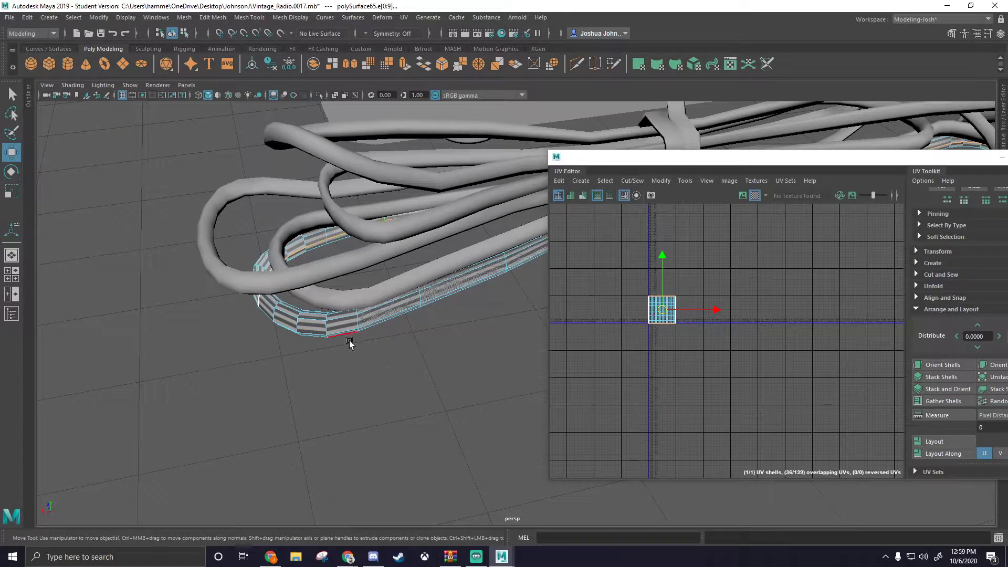
left_click_drag(387, 335, 224, 284, "alt")
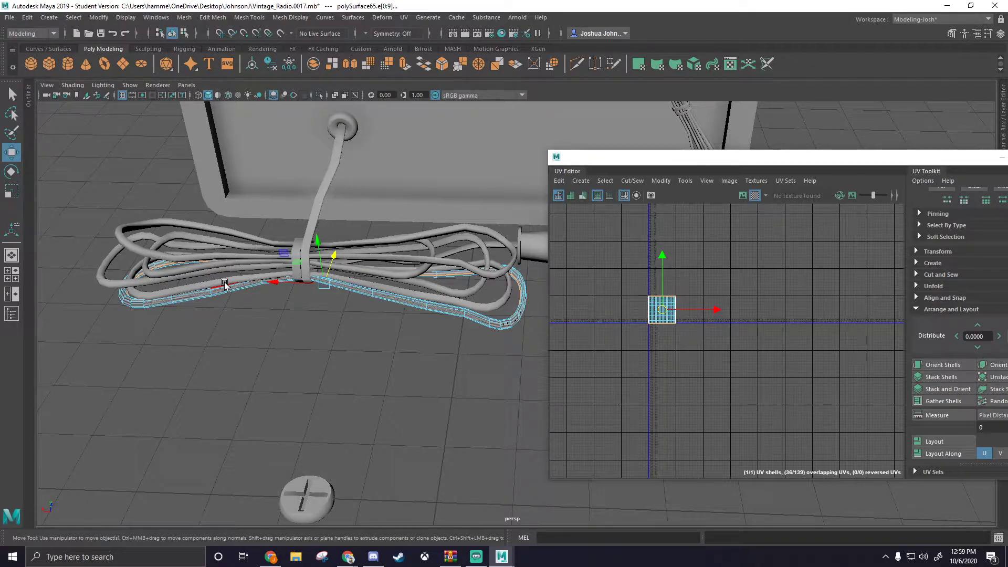
Step: Apply Contour Stretch UV mapping to the cord's outer lower loop
left_click_drag(225, 285, 406, 342, "alt")
right_click_drag(456, 278, 459, 265)
left_click(402, 18)
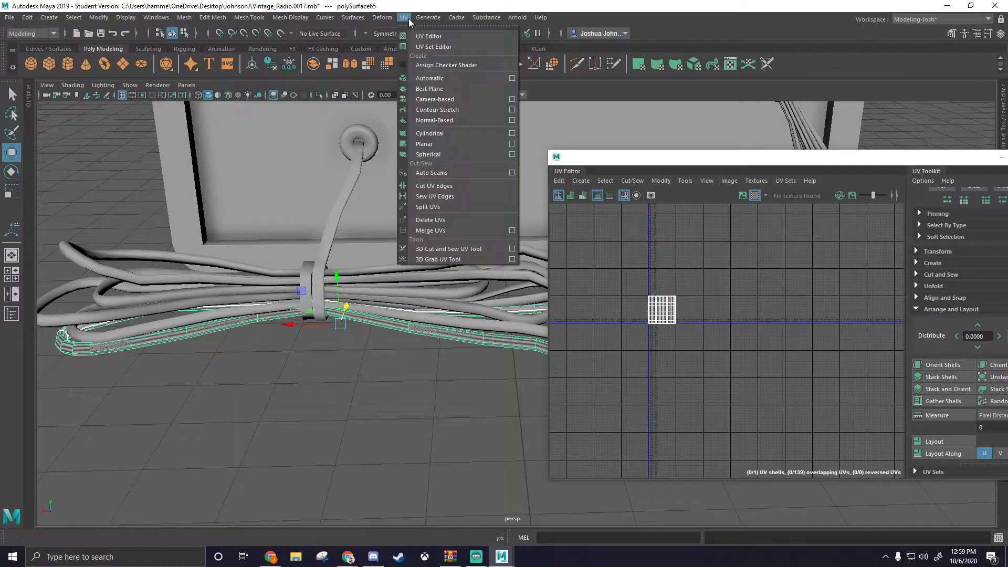
left_click(446, 110)
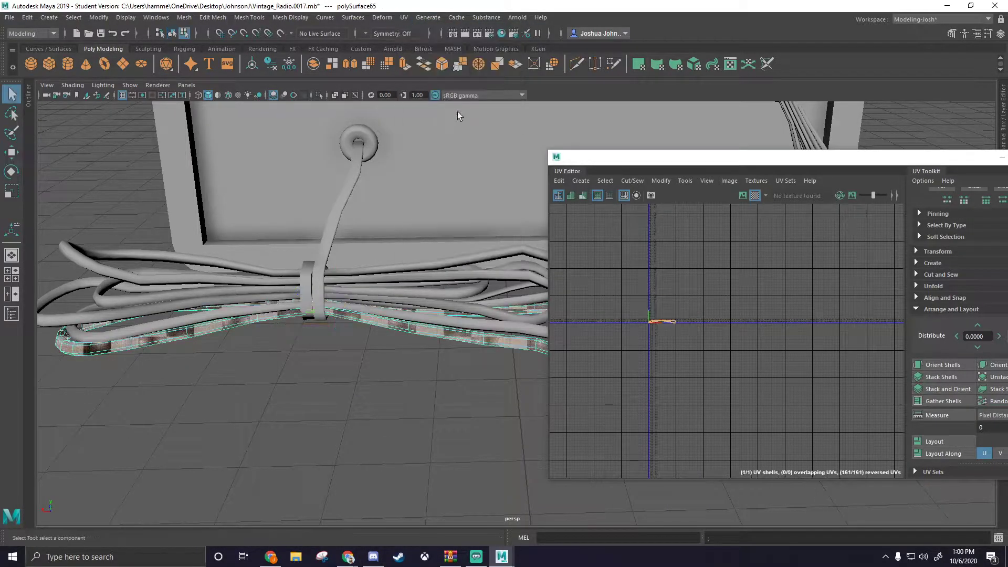
Step: Cut the outer lower cord loop's UVs along a lengthwise edge loop running all the way around it
scroll(409, 356, "up", 5)
left_click_drag(384, 361, 455, 323, "alt")
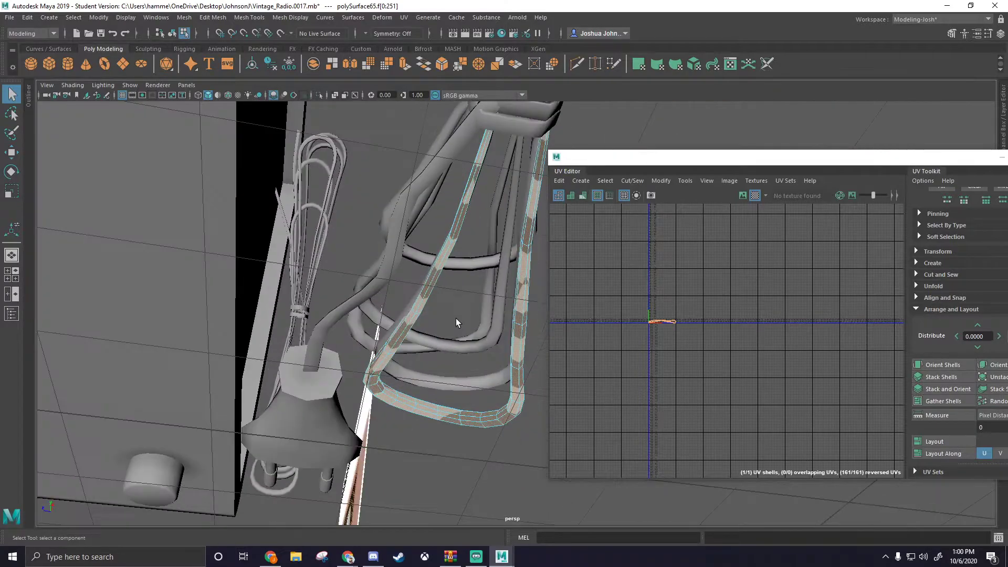
right_click_drag(519, 246, 526, 277)
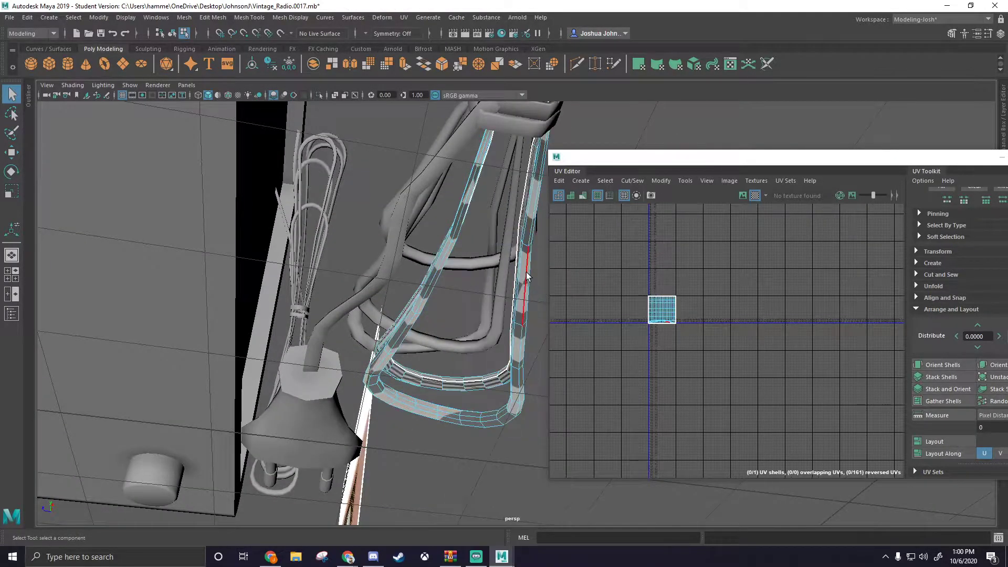
left_click_drag(527, 292, 329, 333, "alt")
right_click_drag(340, 267, 395, 253)
left_click(408, 332)
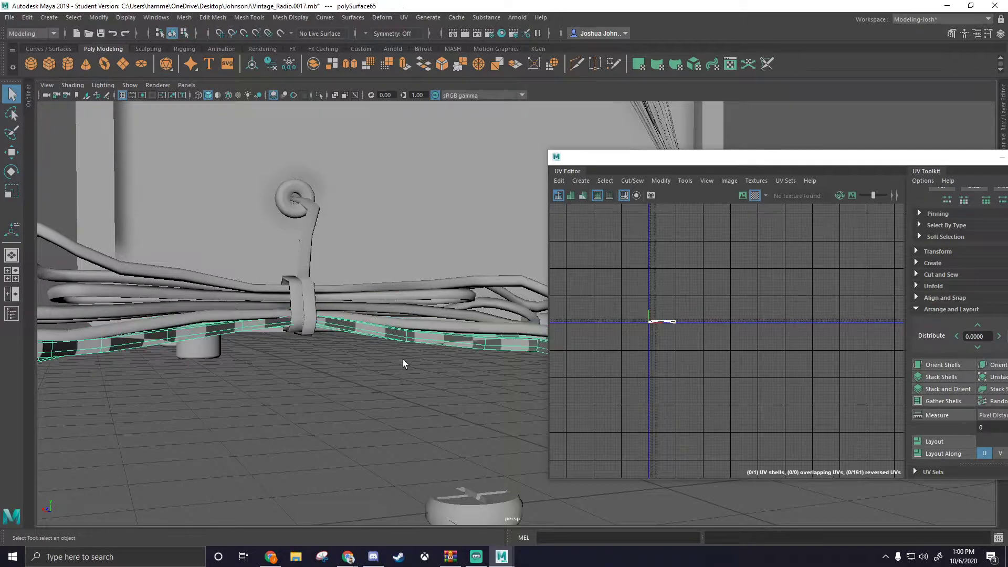
left_click_drag(404, 363, 450, 300, "alt")
right_click_drag(492, 267, 493, 296)
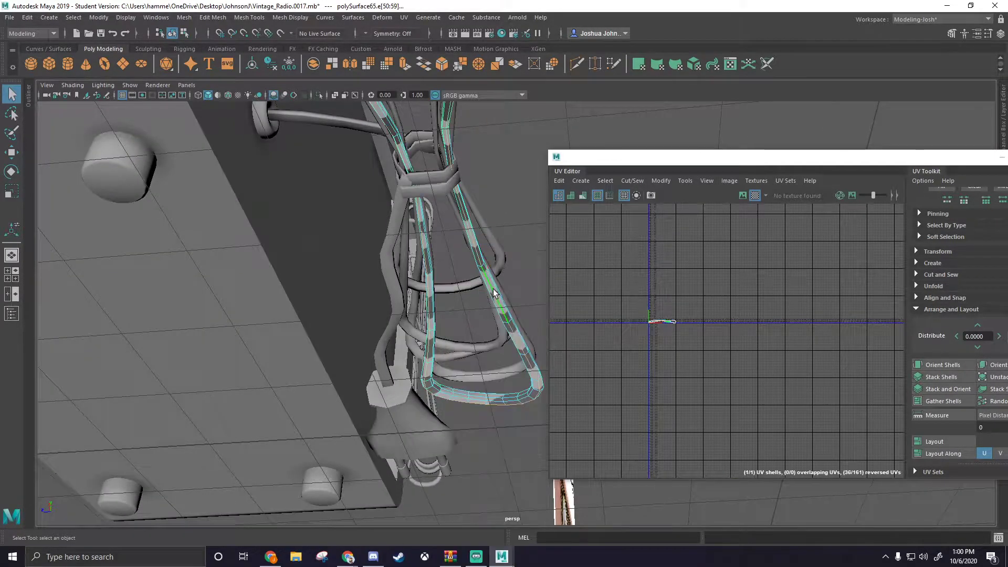
left_click_drag(504, 273, 370, 342, "alt")
right_click_drag(697, 307, 675, 316, "shift")
key("w")
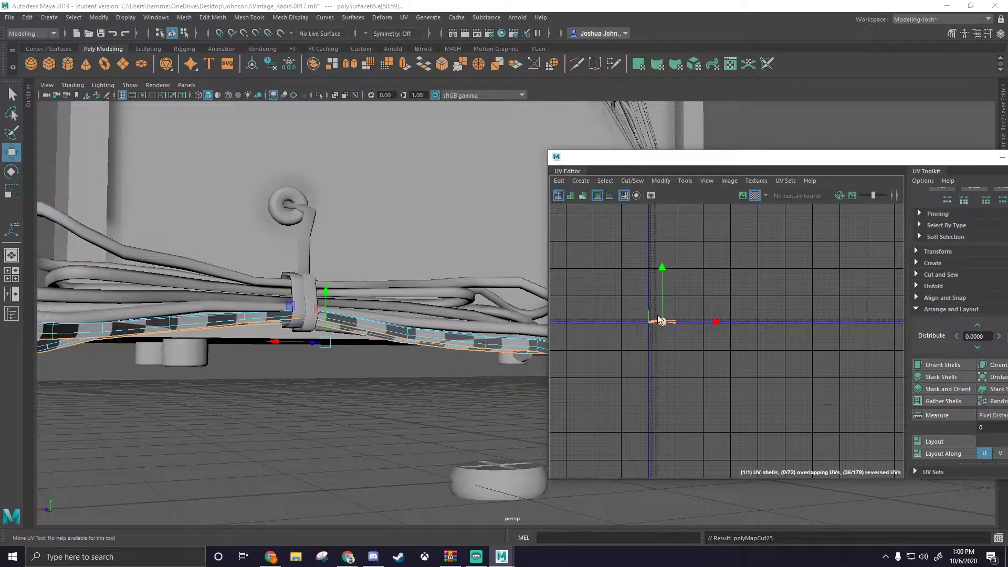
Step: Select the outer lower loop's whole UV shell and unfold it
key("f")
scroll(661, 325, "up", 2)
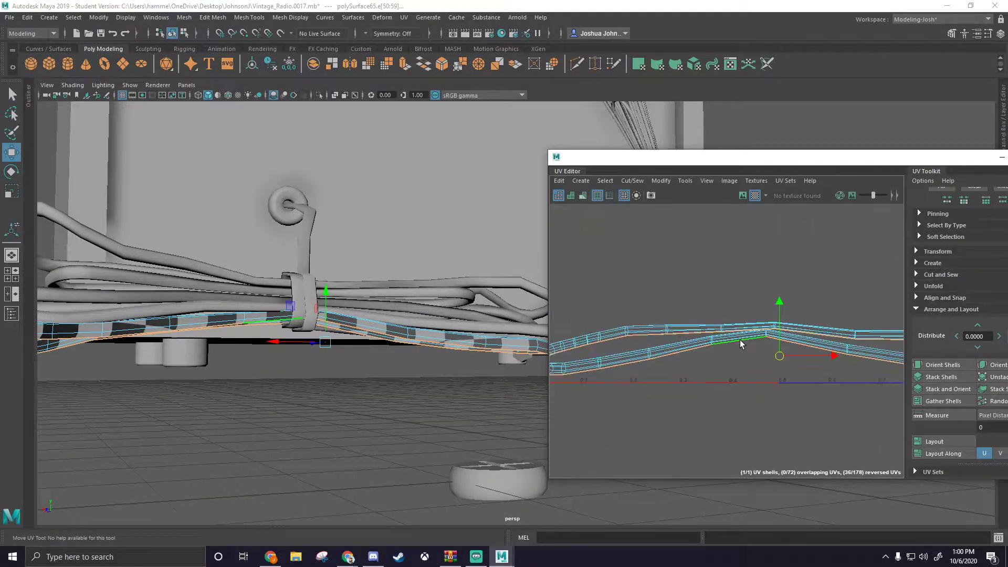
middle_click_drag(741, 341, 691, 329, "alt")
right_click_drag(679, 333, 638, 320)
left_click(668, 331)
right_click_drag(679, 272, 563, 272, "shift")
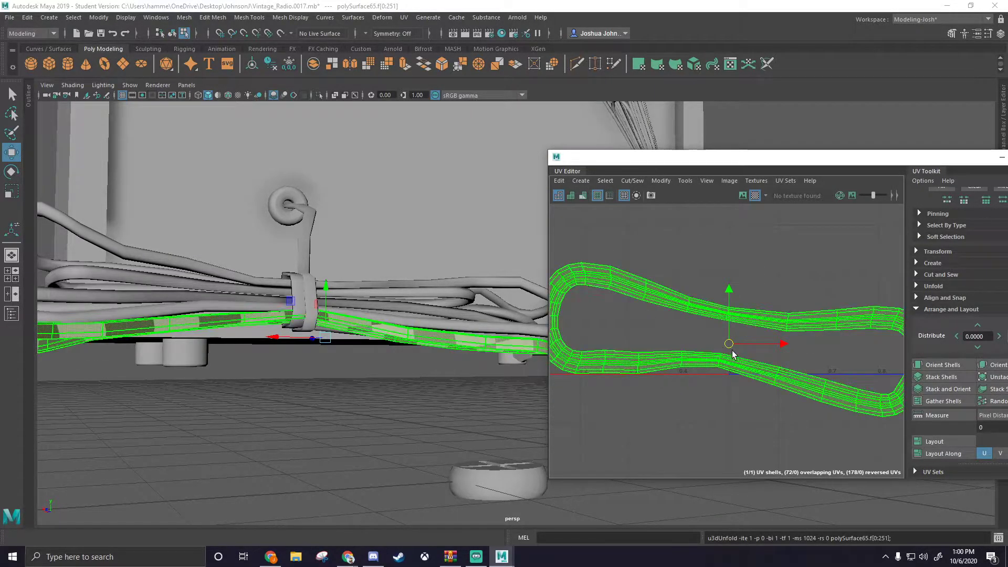
left_click_drag(336, 336, 410, 336, "alt")
Step: Scale the unfolded shell up and check the checker pattern around the cord loop
key("r")
scroll(730, 287, "up", 3)
left_click_drag(779, 276, 851, 271)
left_click_drag(486, 346, 509, 324, "alt")
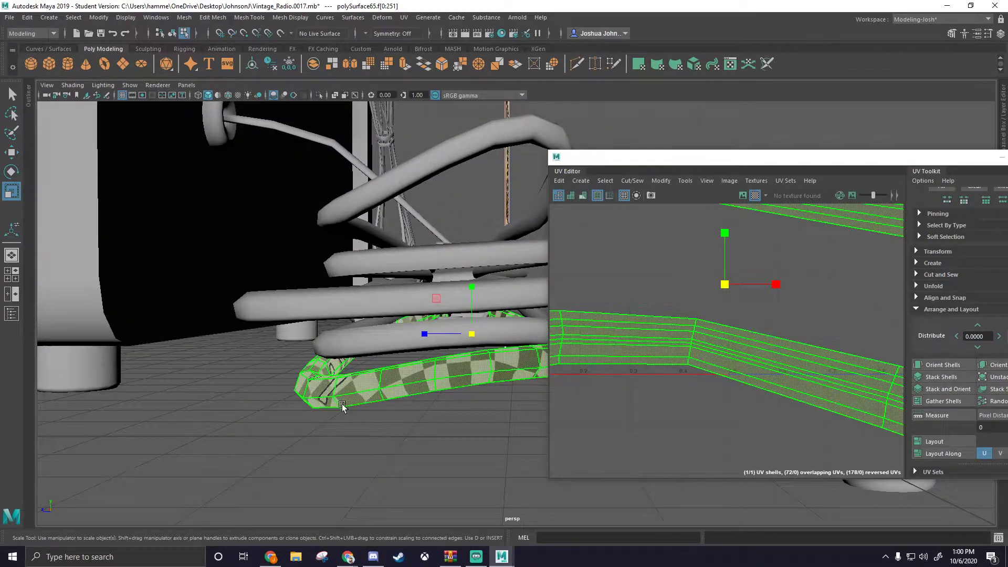
left_click_drag(466, 369, 351, 347, "alt")
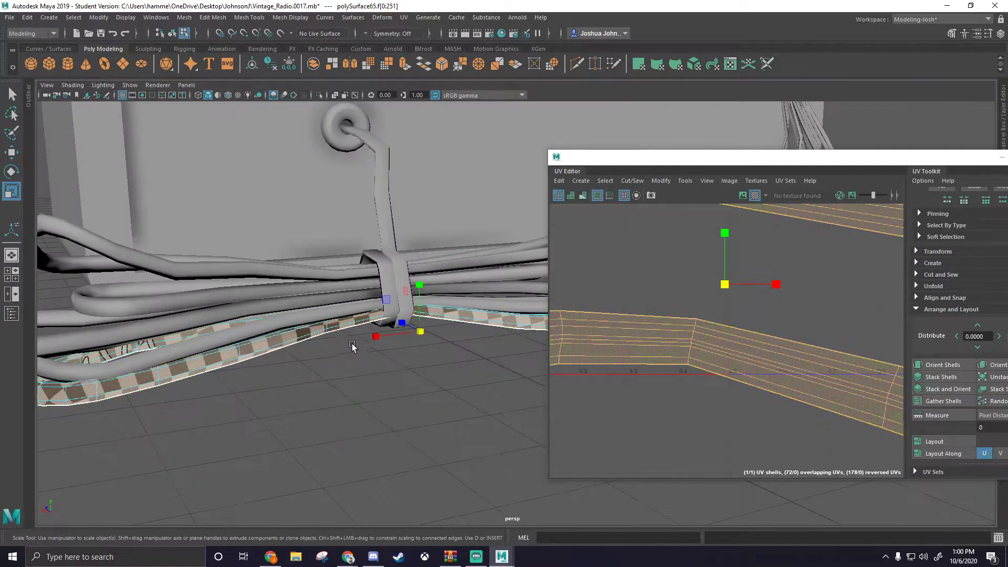
scroll(717, 342, "down", 5)
middle_click_drag(641, 318, 756, 321, "alt")
left_click_drag(268, 311, 354, 297, "alt")
middle_click_drag(401, 311, 336, 282, "alt")
left_click_drag(336, 283, 389, 274, "alt")
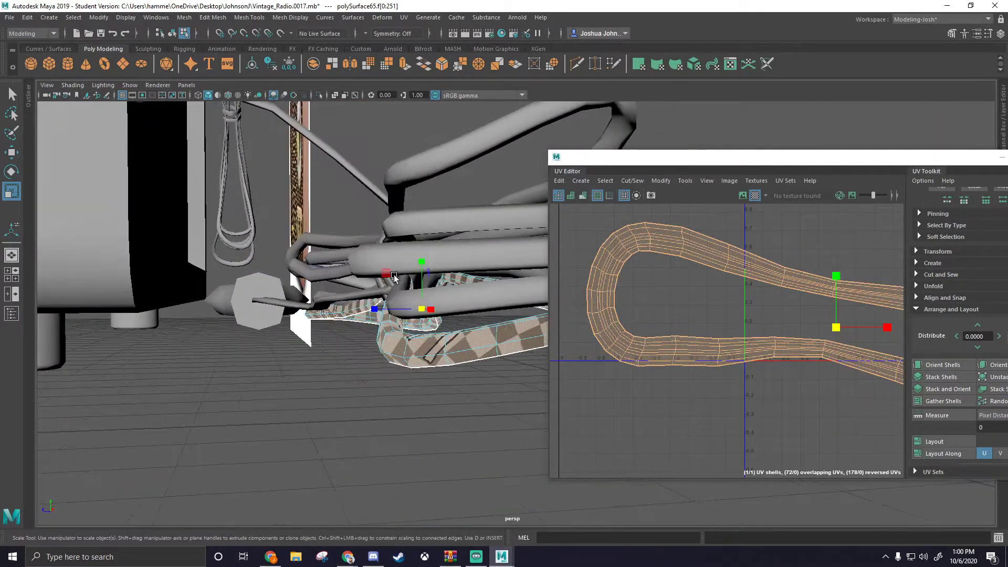
Step: Cut the outer lower loop's UV shell across the cord at one of its bends
right_click_drag(650, 256, 642, 237)
left_click(635, 239)
left_click_drag(429, 328, 406, 316, "alt")
scroll(402, 316, "down", 1)
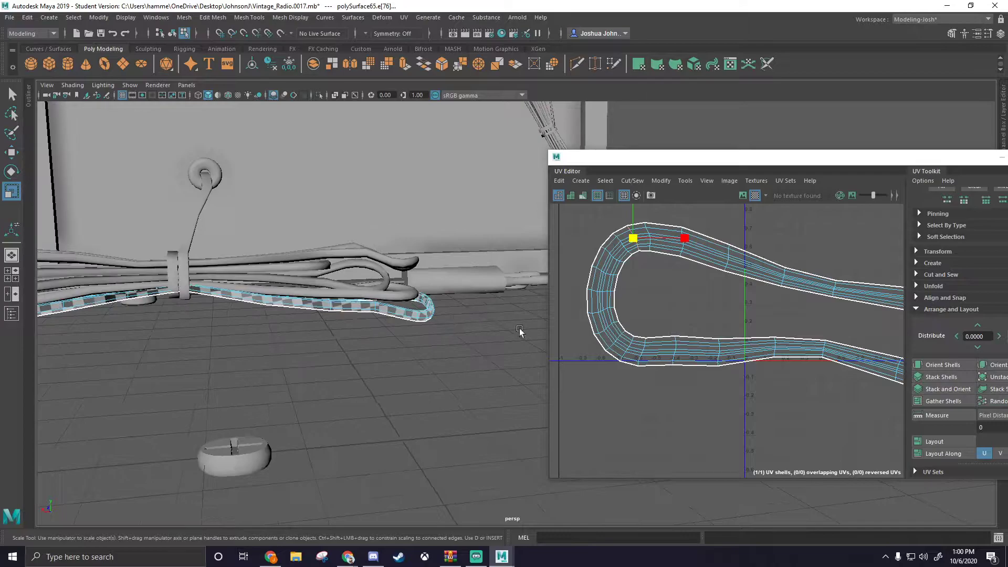
scroll(621, 292, "down", 1)
middle_click_drag(619, 292, 748, 298, "alt")
left_click_drag(352, 272, 429, 289, "alt")
right_click_drag(774, 279, 754, 284, "shift")
Step: Unfold the opened shell into a long strip and rotate it until it lies nearly horizontal
middle_click_drag(833, 283, 702, 294, "alt")
right_click_drag(701, 291, 639, 260)
left_click(671, 271)
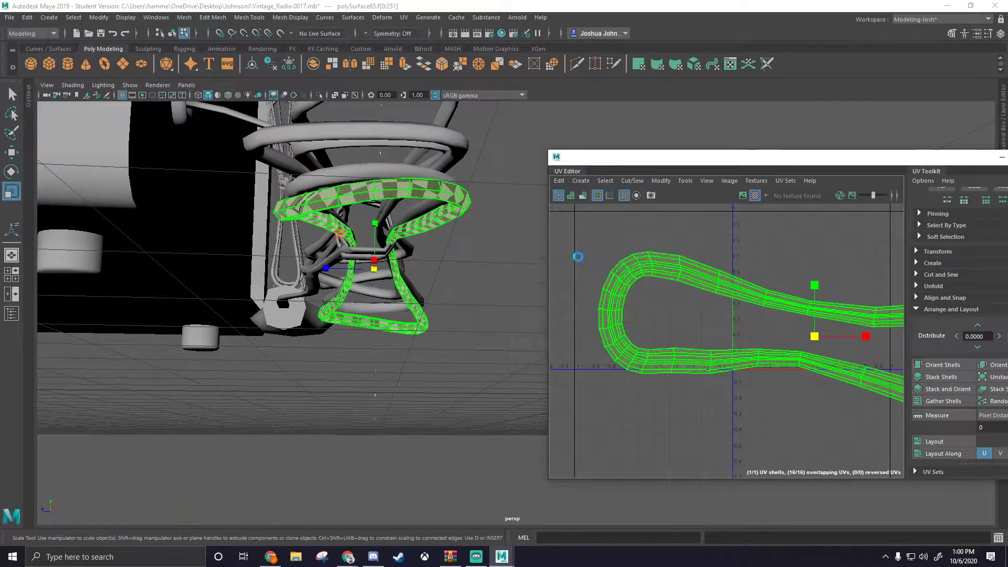
middle_click_drag(834, 318, 656, 276, "alt")
scroll(657, 277, "down", 5)
left_click_drag(482, 264, 462, 292, "alt")
scroll(692, 313, "down", 2)
key("e")
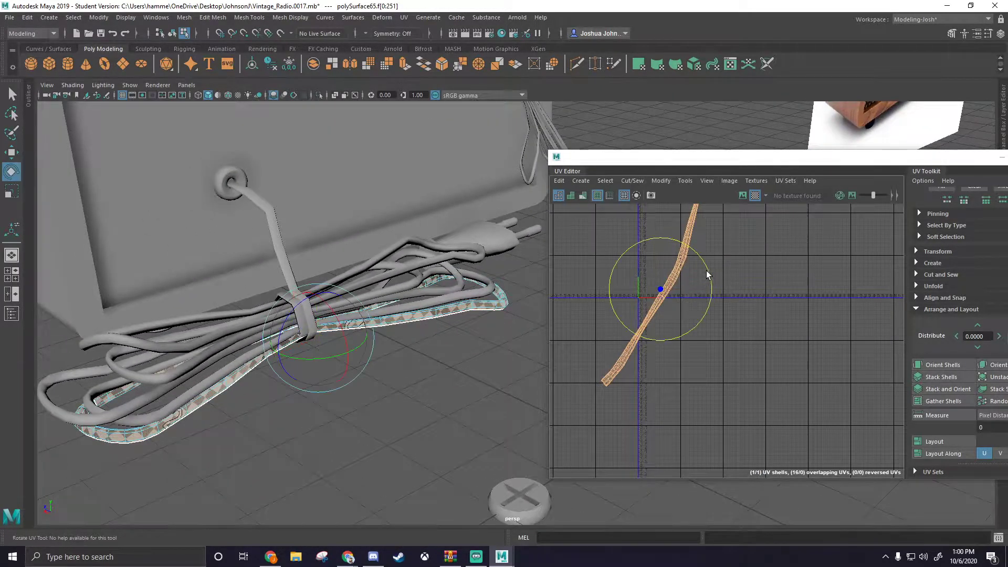
left_click_drag(703, 265, 705, 313)
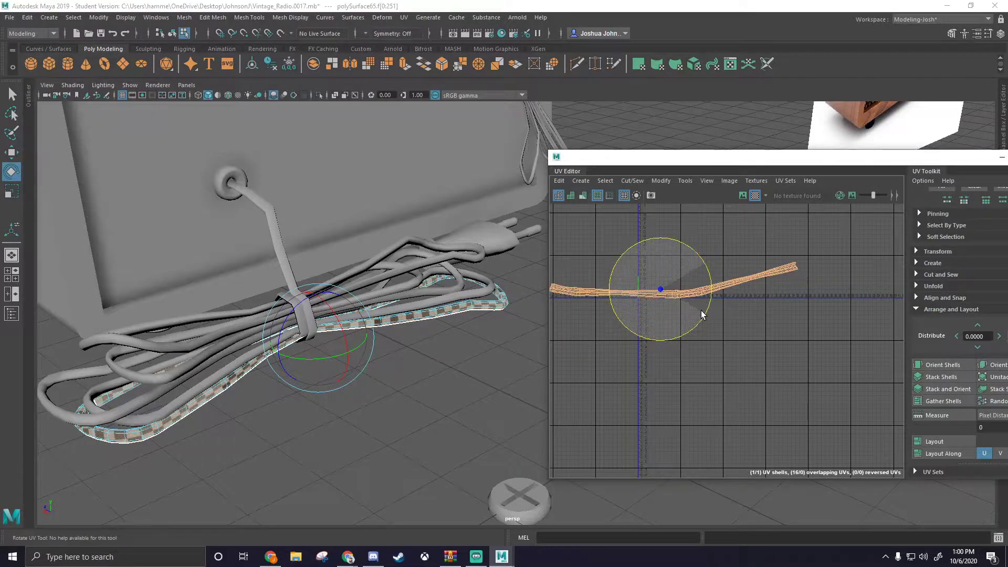
Step: Try enlarging the strip for a finer checker pattern, and inspect the cord loop
key("r")
scroll(646, 298, "up", 2)
left_click_drag(649, 286, 988, 273)
scroll(430, 305, "up", 3)
left_click_drag(478, 306, 430, 267, "alt")
scroll(467, 304, "up", 3)
scroll(398, 289, "down", 5)
scroll(435, 272, "up", 3)
middle_click_drag(430, 267, 371, 263, "alt")
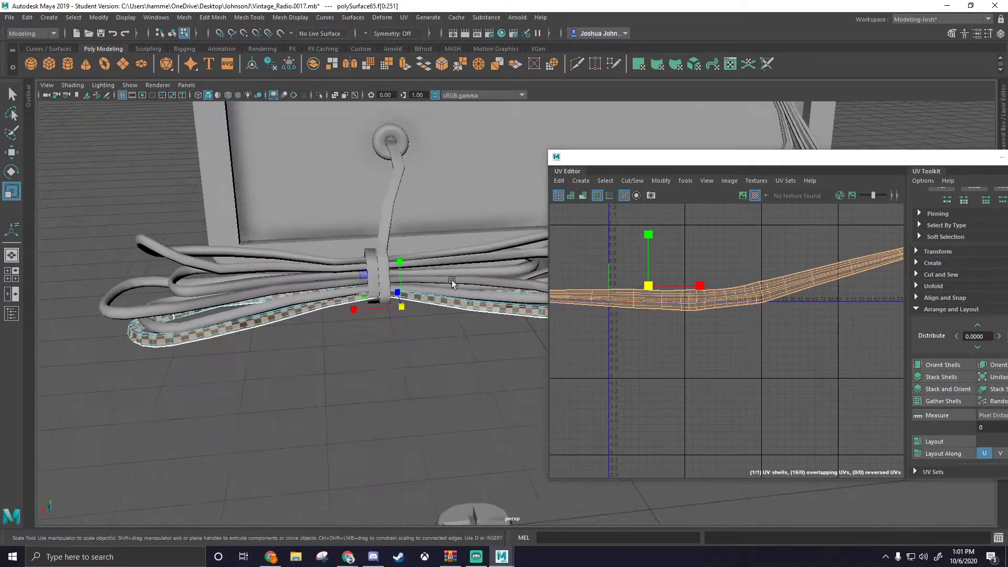
scroll(695, 295, "up", 1)
scroll(640, 285, "down", 5)
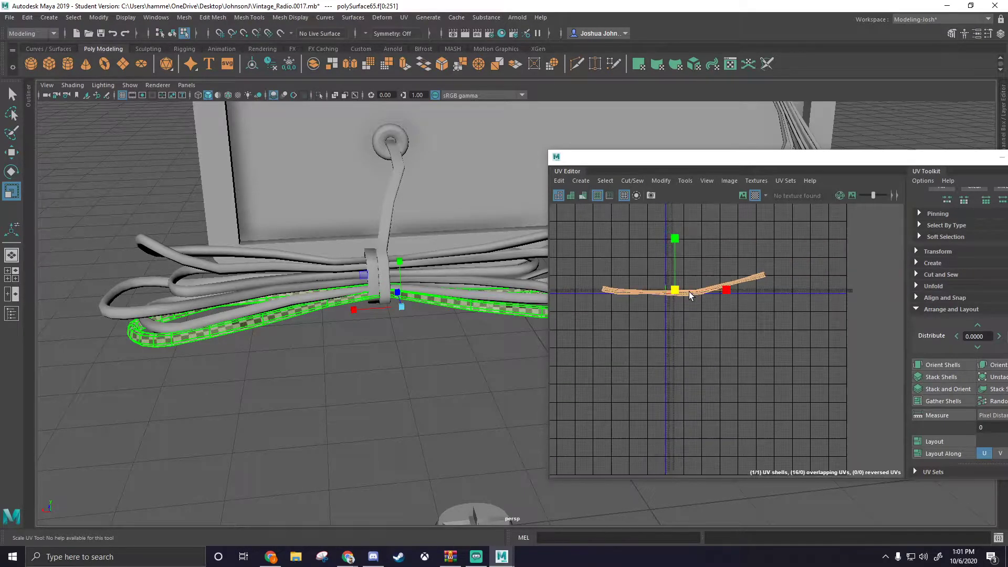
Step: Scale the strip down uniformly so the checker pattern on the cord becomes coarser
left_click_drag(676, 289, 641, 272)
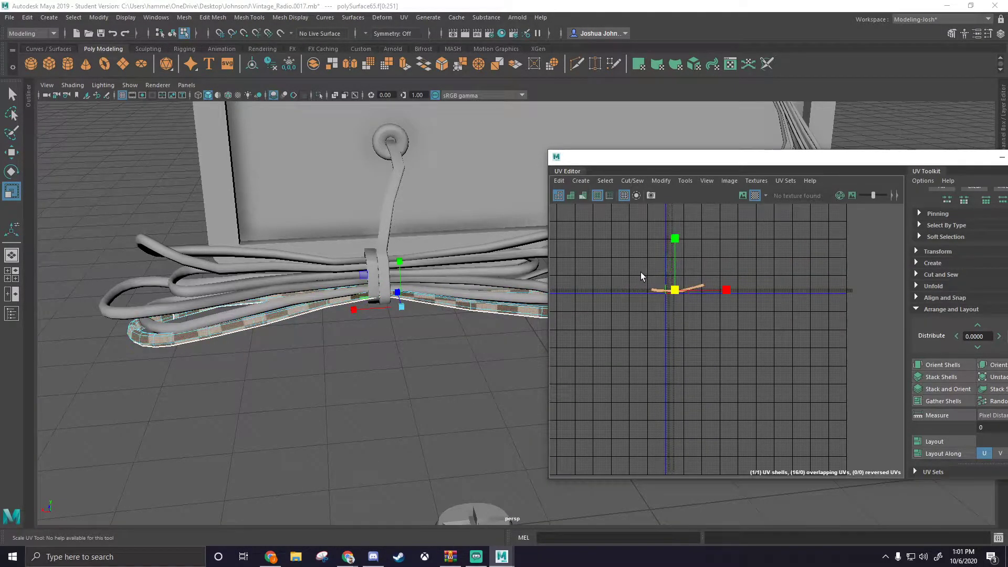
scroll(670, 294, "up", 4)
scroll(653, 292, "up", 9)
middle_click_drag(674, 280, 626, 329, "alt")
scroll(700, 293, "down", 2)
scroll(702, 293, "down", 5)
middle_click_drag(726, 306, 704, 322, "alt")
scroll(691, 321, "down", 2)
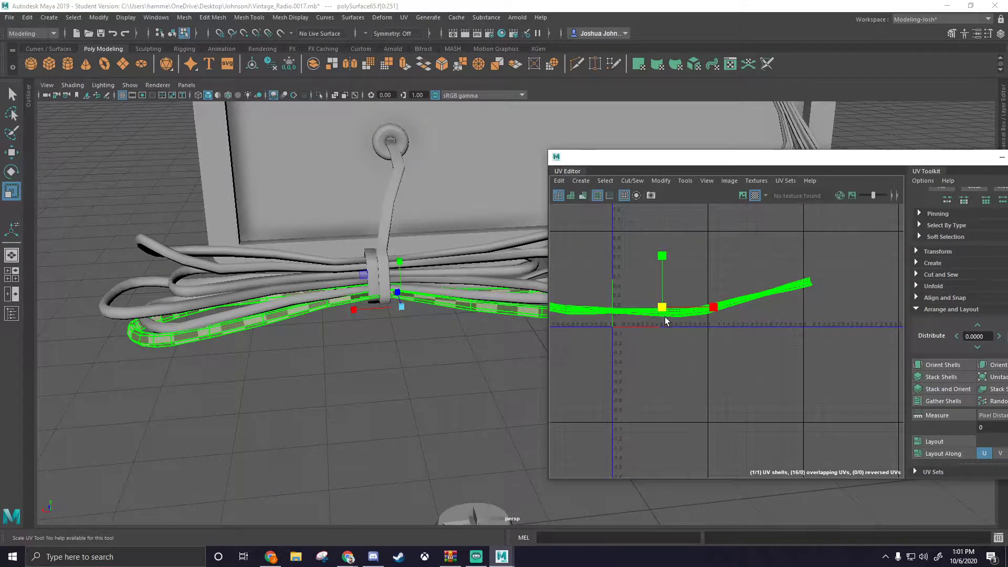
scroll(725, 322, "up", 6)
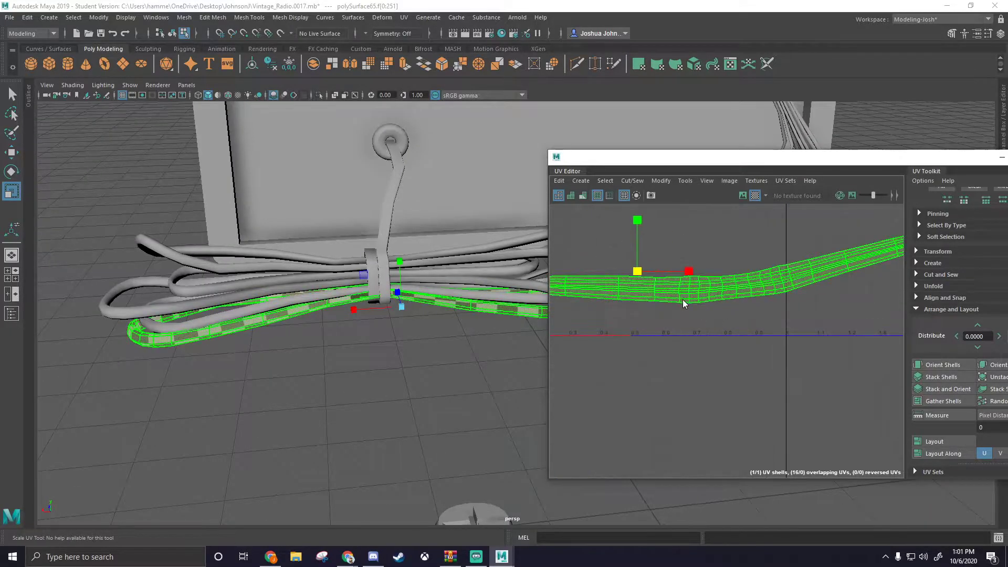
Step: Cut the strip a second time across the cord, at the bend near the power plug
right_click_drag(682, 294, 680, 271)
left_click(688, 292)
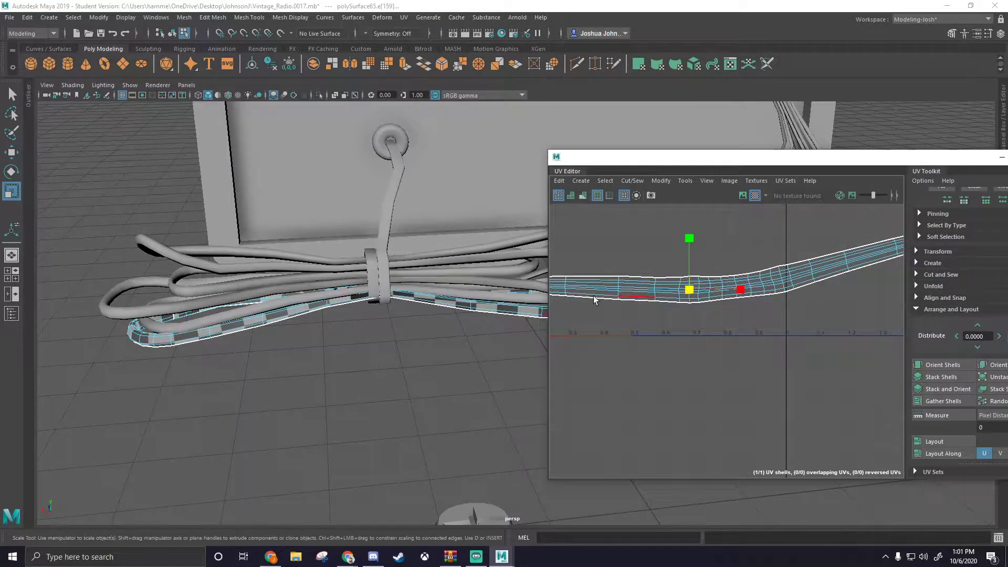
left_click_drag(504, 273, 461, 304, "alt")
middle_click_drag(461, 304, 265, 288, "alt")
right_click_drag(374, 307, 421, 319, "alt")
left_click(399, 380)
left_click_drag(399, 381, 385, 244, "alt")
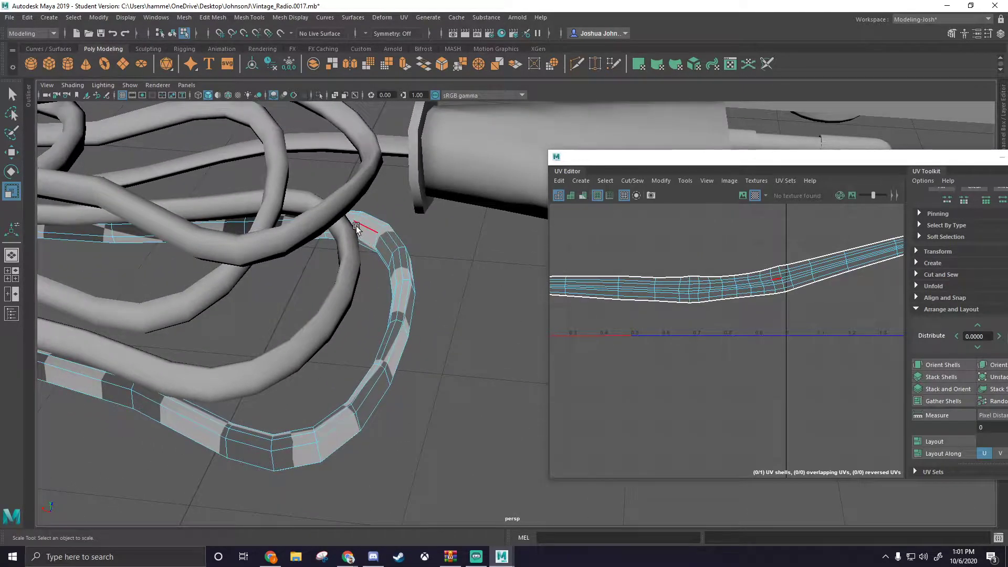
left_click(375, 240)
scroll(774, 306, "down", 3)
right_click_drag(728, 284, 706, 296, "shift")
Step: Select both strip pieces of the outer lower loop and unfold them together
scroll(723, 290, "down", 4)
left_click(735, 314)
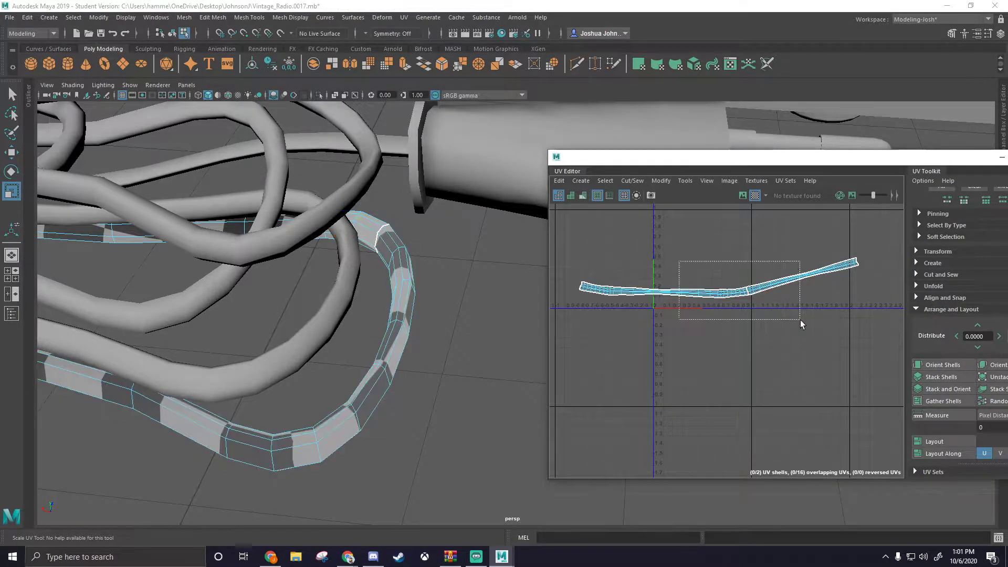
left_click_drag(799, 322, 799, 323)
right_click(725, 267, "shift")
right_click_drag(658, 269, 592, 271, "shift")
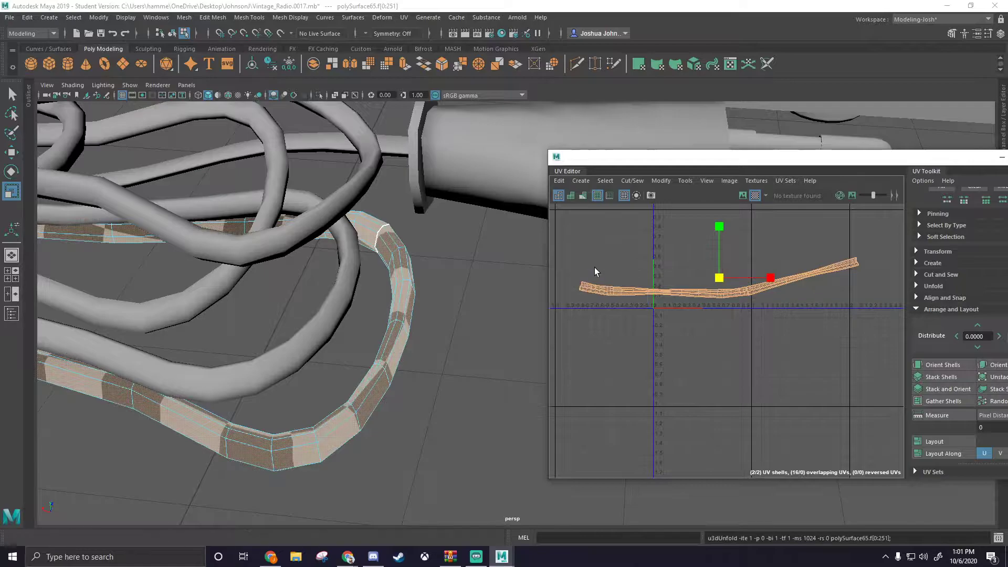
Step: Reposition the outer lower loop's two strip pieces in UV space
left_click(716, 298)
key("w")
left_click_drag(665, 291, 793, 265)
key("e")
key("w")
left_click_drag(731, 247, 800, 312)
left_click_drag(792, 263, 693, 263)
Step: Isolate the next cord loop above the mapped one and create a new UV projection for it
left_click_drag(402, 291, 326, 298, "alt")
right_click_drag(374, 228, 375, 228)
left_click(432, 333)
left_click_drag(432, 332, 409, 264, "alt")
scroll(383, 247, "down", 2)
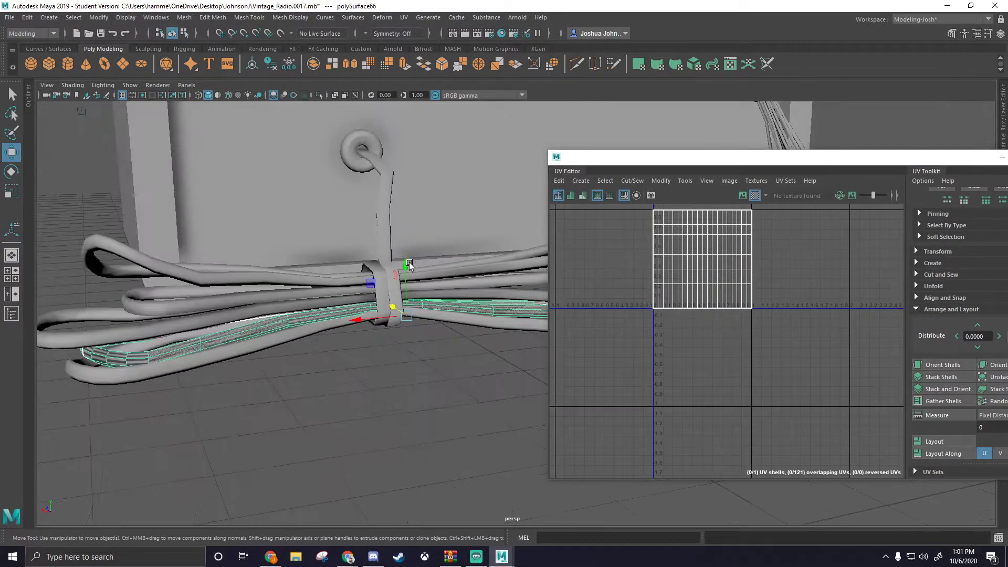
left_click(319, 95)
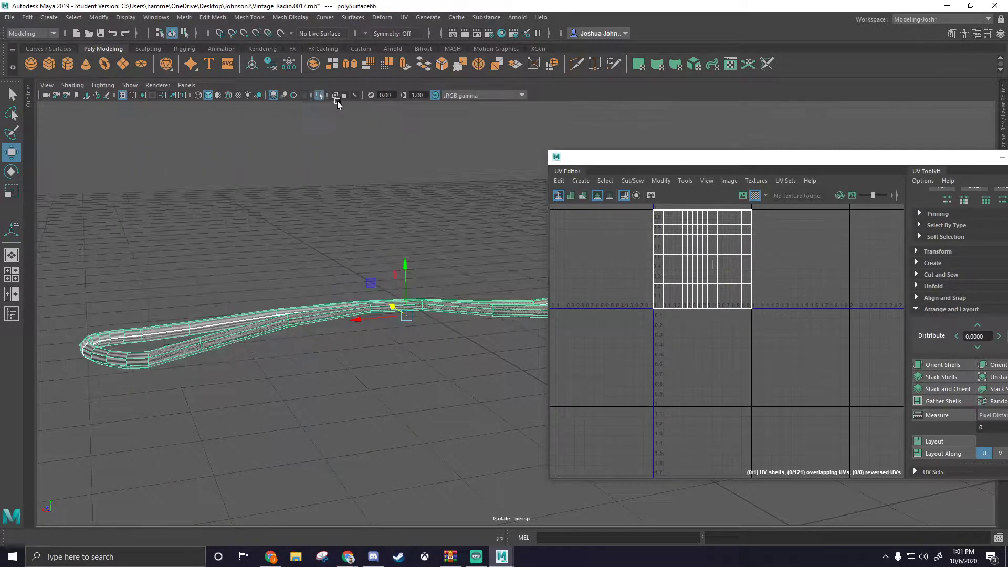
left_click(404, 18)
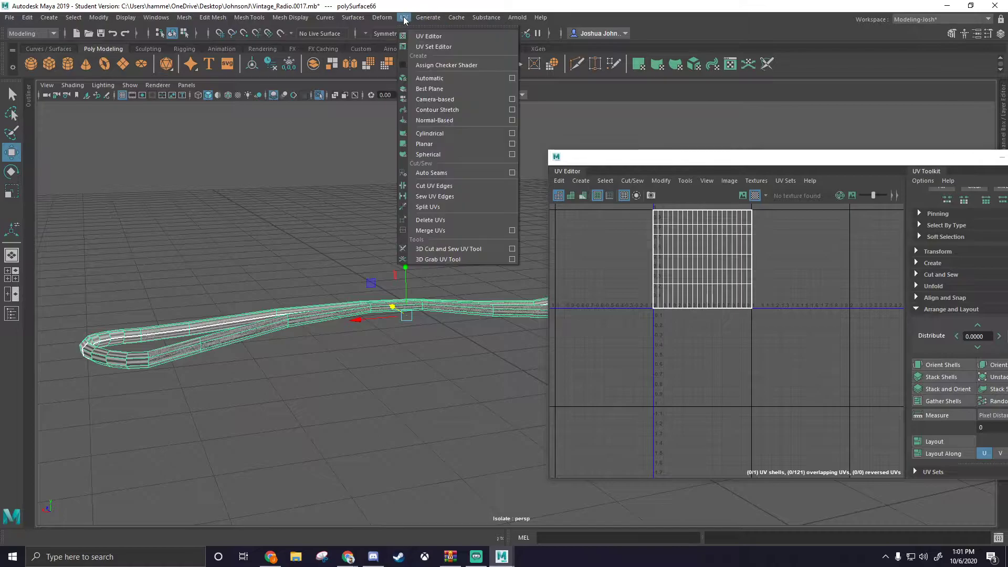
left_click(439, 108)
Step: Cut the isolated loop's UVs along a lengthwise edge loop
scroll(388, 317, "up", 2)
left_click_drag(388, 317, 423, 282, "alt")
middle_click_drag(423, 281, 455, 351, "alt")
scroll(441, 342, "up", 2)
right_click(411, 322)
right_click_drag(411, 323, 414, 240)
double_click(392, 325)
left_click_drag(393, 325, 527, 357, "alt")
right_click_drag(677, 294, 646, 307, "shift")
Step: Select the second loop's whole UV shell and unfold it
key("w")
scroll(701, 324, "up", 2)
middle_click_drag(698, 323, 694, 334, "alt")
mouse_move(667, 266)
right_mouse_down("shift")
mouse_move(654, 272)
mouse_move(669, 266)
right_mouse_up("shift")
right_click_drag(679, 306, 633, 266)
left_click(669, 301)
Step: Move the unfolded shell up above the U axis and rotate it slightly to level it
scroll(564, 309, "up", 1)
left_click_drag(725, 299, 726, 261)
key("e")
left_click_drag(712, 213, 730, 215)
left_click_drag(381, 279, 363, 328, "alt")
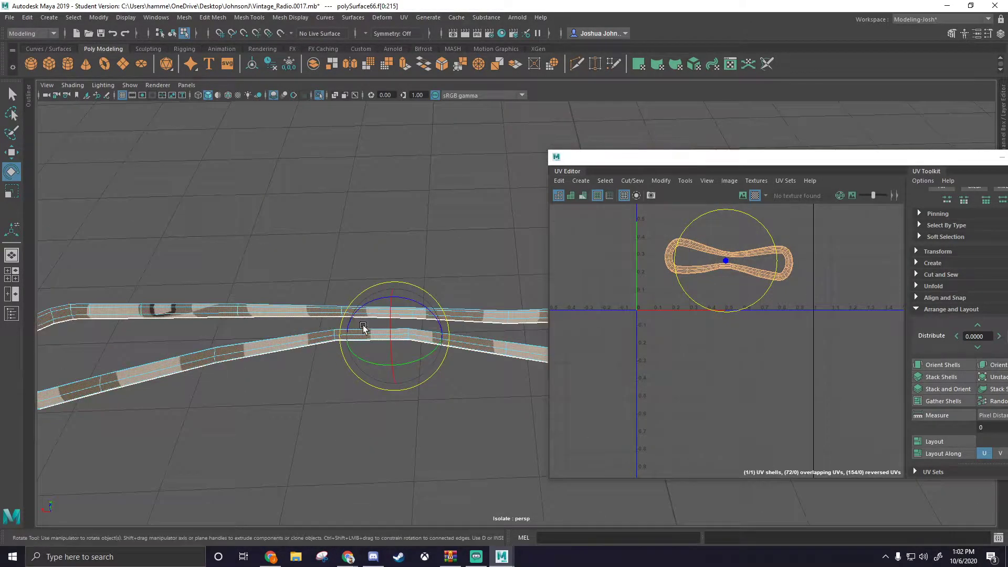
Step: Inspect the second loop among the surrounding cord pieces, and isolate it again
left_click(319, 96)
middle_click_drag(292, 177, 446, 300, "alt")
left_click_drag(371, 336, 378, 337, "alt")
middle_click_drag(485, 315, 323, 328, "alt")
left_click_drag(322, 329, 346, 286, "alt")
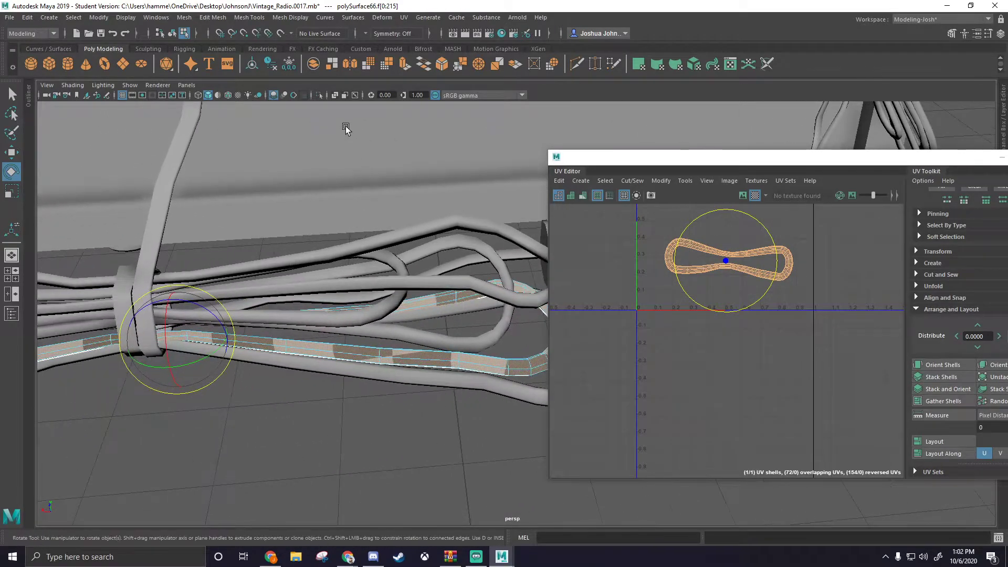
left_click(320, 96)
middle_click_drag(315, 250, 488, 243, "alt")
middle_click_drag(157, 273, 490, 259, "alt")
Step: Select edge rings across the cord at both end bends and cut the UV shell there
right_click_drag(306, 266, 303, 243)
double_click(312, 310)
middle_click_drag(493, 286, 210, 299, "alt")
left_click_drag(210, 298, 333, 278, "alt")
double_click(357, 278, "shift")
left_click(363, 280, "ctrl")
left_click(353, 275, "shift")
right_click_drag(689, 241, 631, 239, "shift")
Step: Select both pieces of the second loop's UVs and unfold them into straight strips
left_click(701, 238)
right_click_drag(702, 238, 572, 241, "shift")
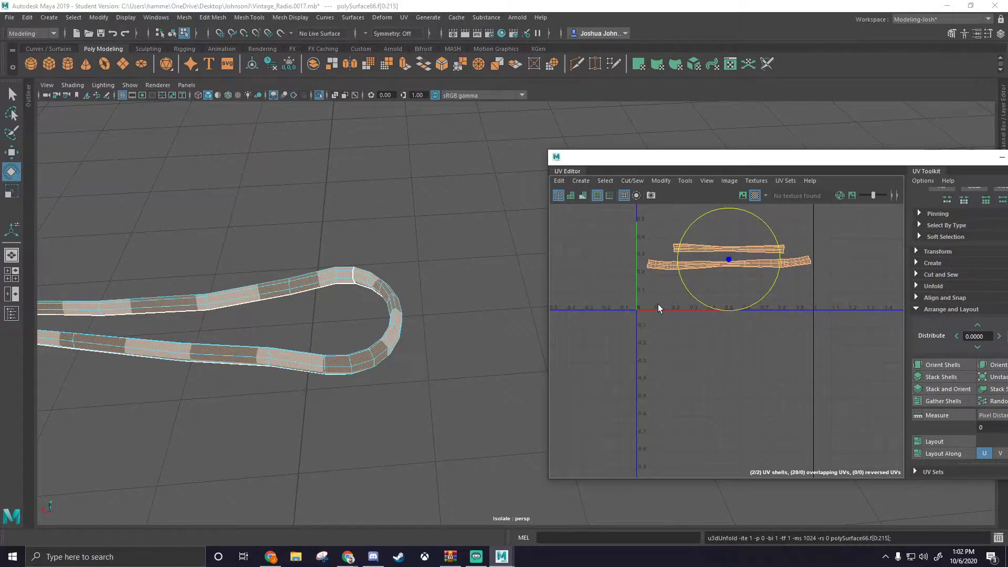
key("shift+f")
Step: End the isolated view, select the next unmapped cord loop, and apply Camera-based UV mapping to it
left_click(319, 95)
left_click_drag(415, 286, 452, 293, "alt")
right_click_drag(439, 267, 489, 247)
left_click(446, 280)
scroll(480, 291, "down", 3)
middle_click_drag(388, 274, 495, 266, "alt")
left_click_drag(494, 268, 472, 286, "alt")
middle_click_drag(697, 292, 763, 361, "alt")
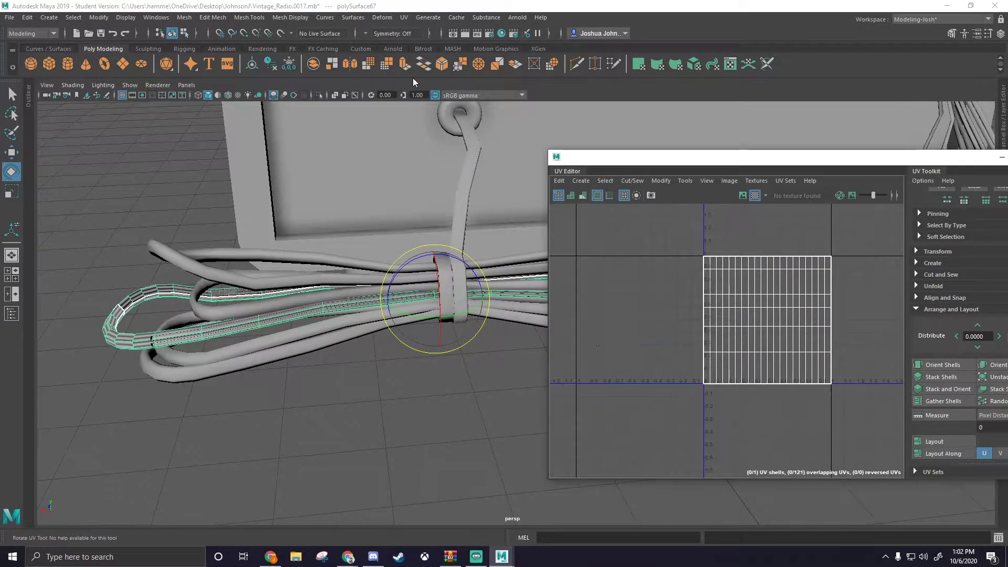
left_click(403, 19)
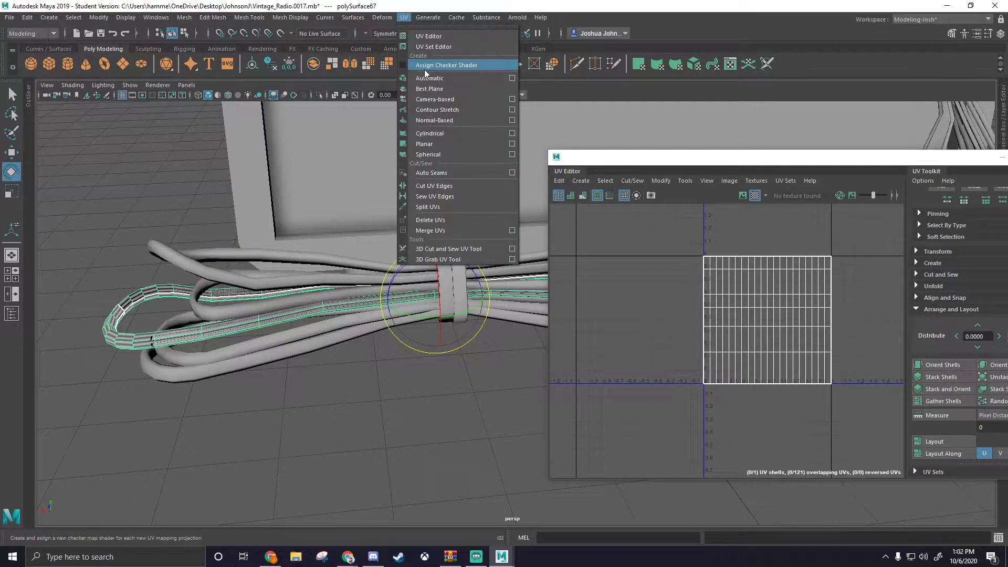
left_click(442, 99)
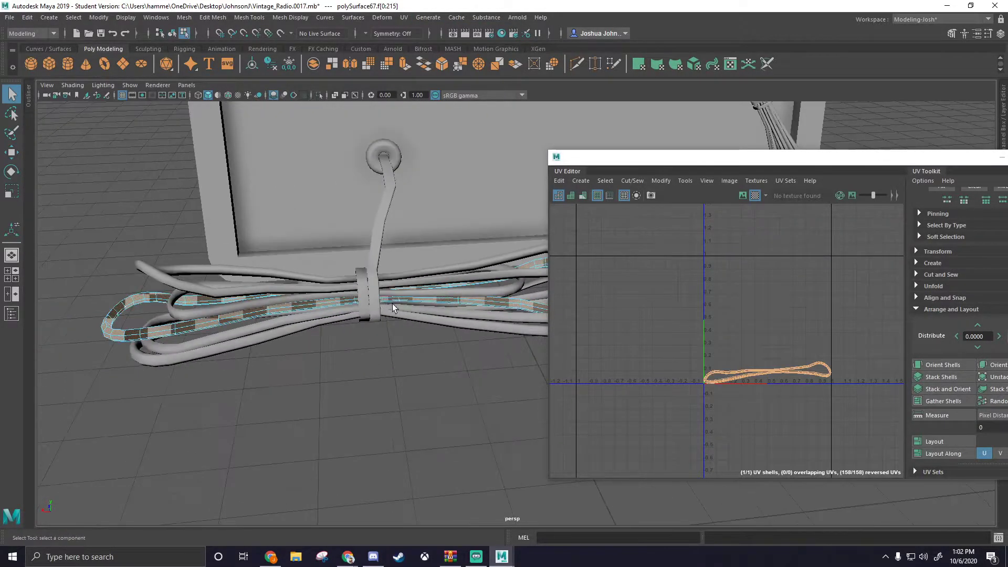
Step: Inspect the newly mapped cord loop within the bundle and isolate it
left_click_drag(367, 300, 448, 263, "alt")
left_click_drag(398, 298, 446, 294, "alt")
scroll(742, 378, "up", 3)
scroll(739, 319, "up", 4)
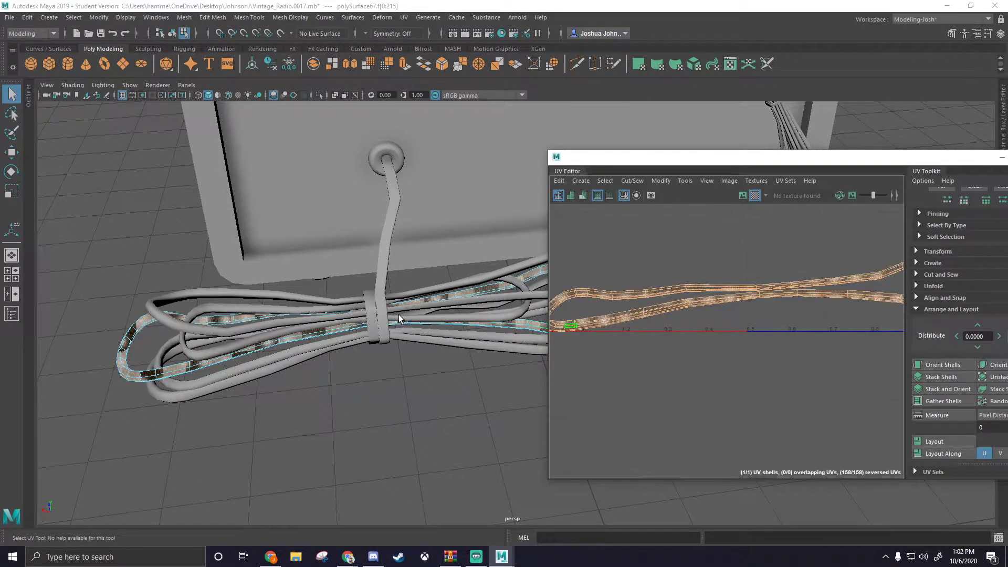
left_click_drag(395, 317, 453, 262, "alt")
left_click(319, 95)
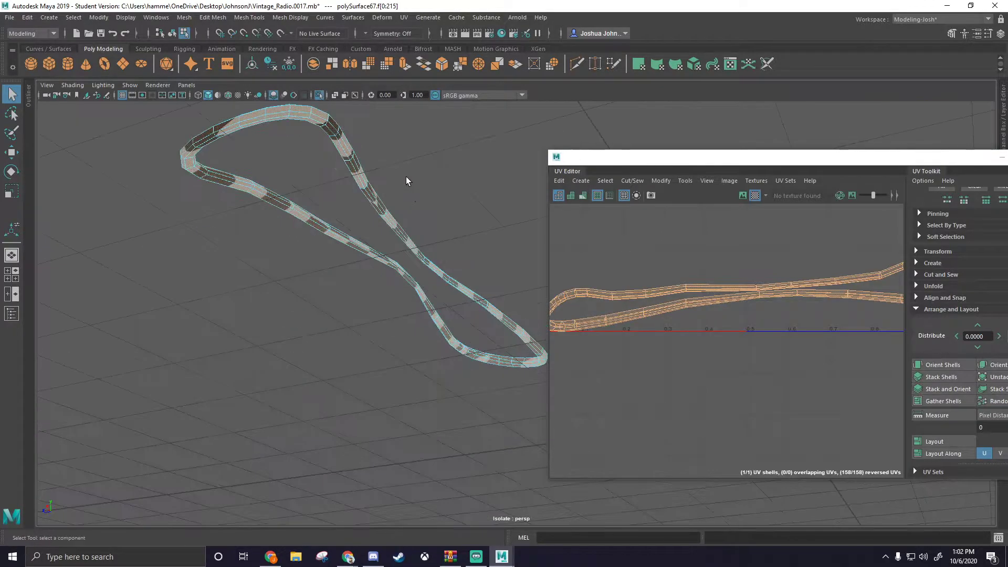
Step: Select an edge loop along the cord's length and edge rings across its end bends, and cut the UVs there
scroll(405, 177, "up", 3)
right_click_drag(414, 243, 411, 185)
double_click(371, 241)
left_click_drag(378, 235, 456, 261, "alt")
double_click(383, 236)
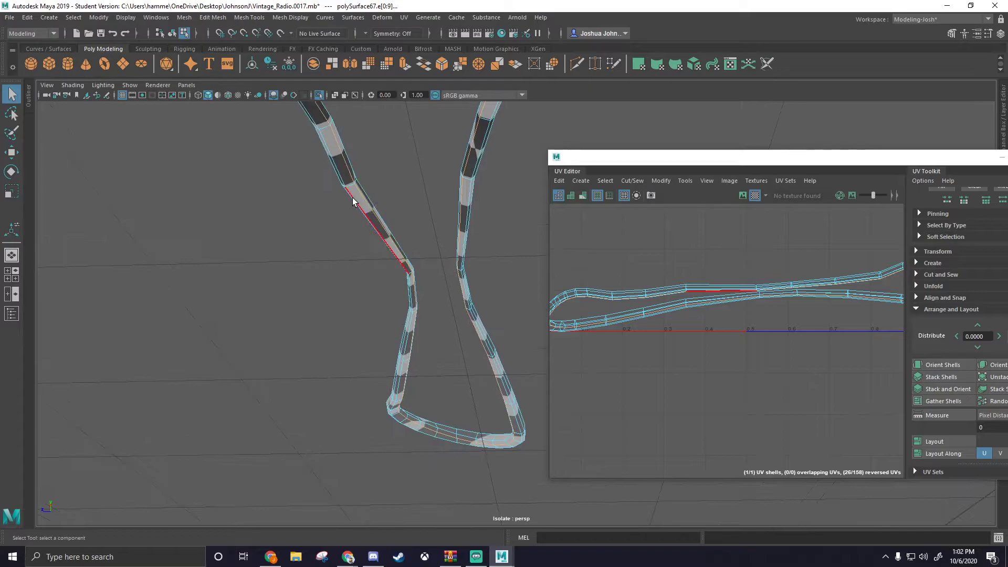
left_click_drag(383, 236, 204, 258, "alt")
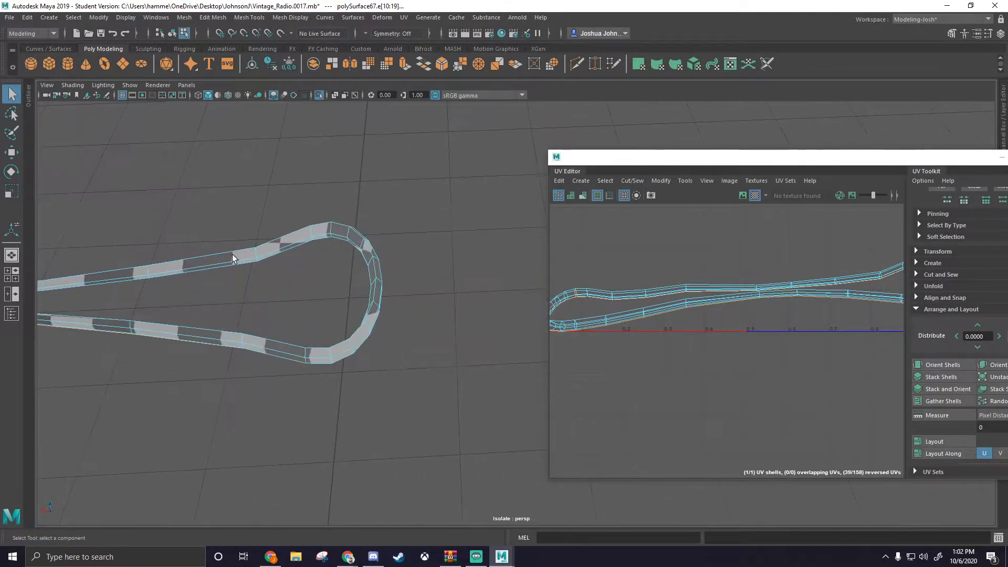
middle_click_drag(394, 257, 526, 257, "alt")
right_click_drag(527, 257, 341, 223, "alt")
right_click_drag(695, 277, 663, 292, "shift")
Step: Select both UV shells of the isolated loop and unfold them into strips
key("e")
right_click_drag(688, 284, 643, 265)
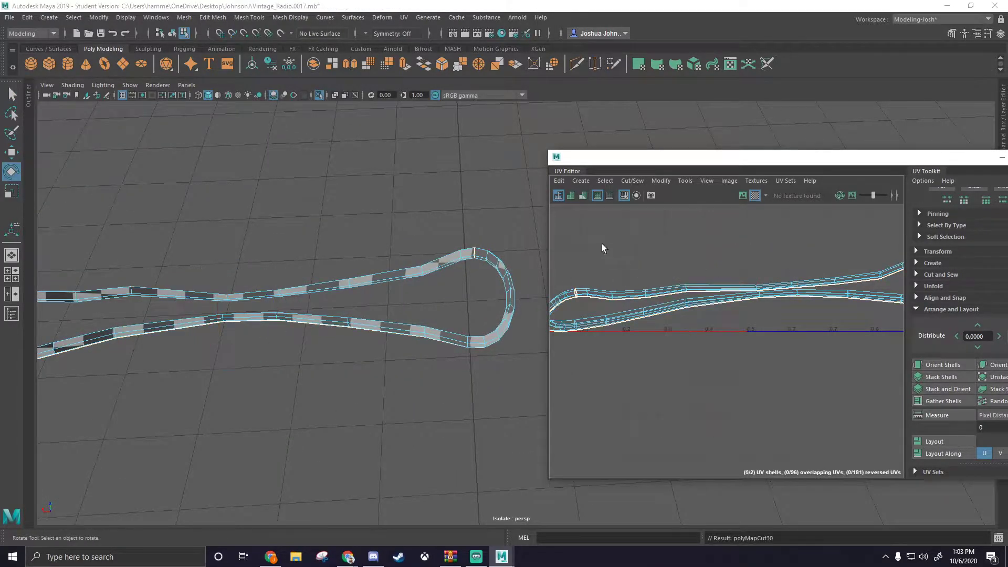
left_click_drag(602, 245, 798, 329)
right_click_drag(801, 326, 574, 297, "alt")
left_click_drag(531, 288, 469, 280, "alt")
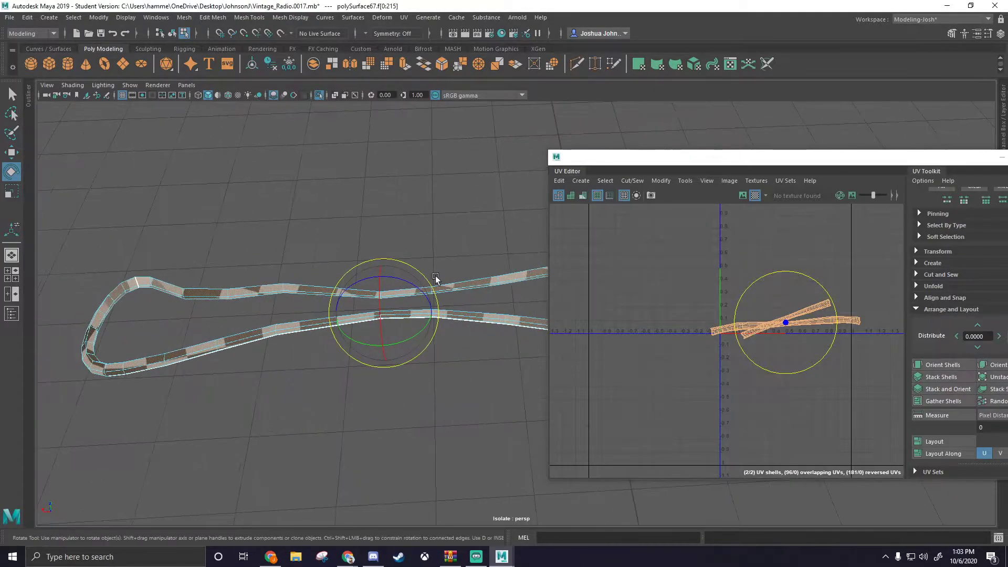
Step: End the isolated view, select the next unmapped cord loop in the middle of the bundle, and isolate it
left_click(318, 95)
left_click_drag(378, 213, 212, 307, "alt")
right_click_drag(213, 268, 256, 241)
left_click(237, 306)
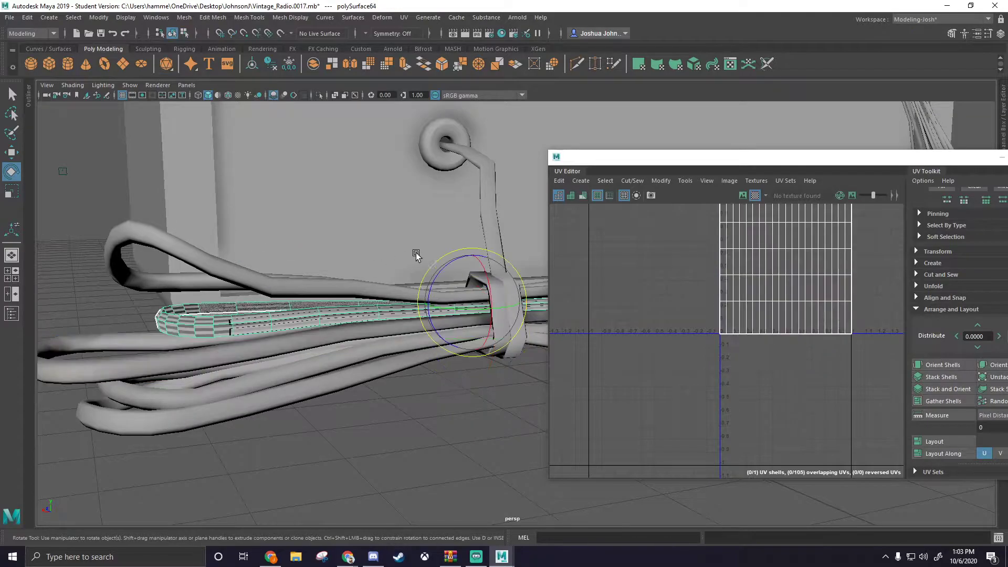
left_click_drag(410, 256, 381, 264, "alt")
middle_click_drag(381, 262, 354, 272, "alt")
left_click(320, 95)
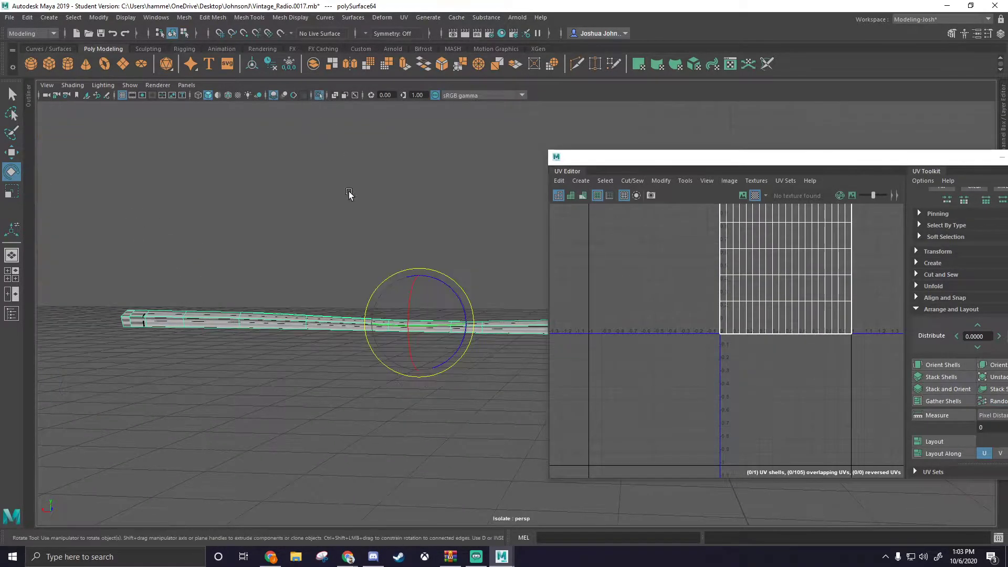
Step: Apply Camera-based UV mapping to the isolated loop from a level side view
left_click_drag(344, 185, 369, 182, "alt")
middle_click_drag(370, 182, 341, 177, "alt")
scroll(339, 175, "down", 4)
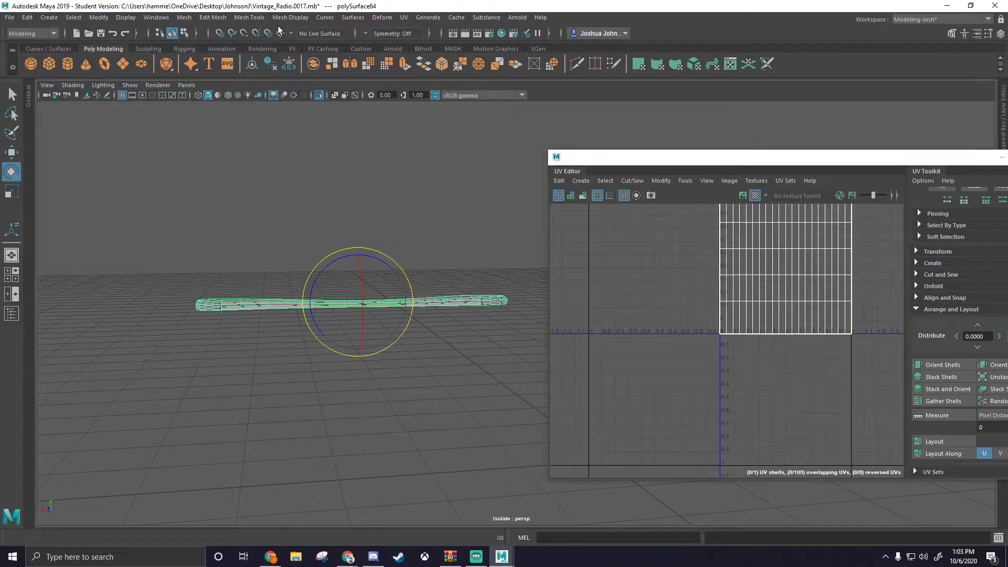
left_click(403, 18)
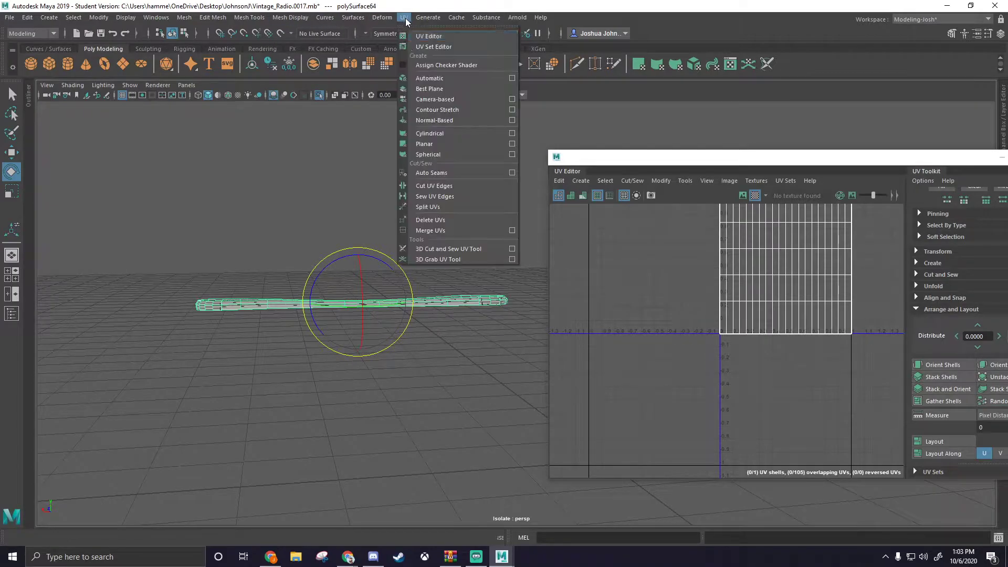
left_click(450, 99)
Step: Select an edge loop along the cord's underside and edge rings at both end bends, and cut the UVs along them
left_click_drag(386, 220, 429, 213, "alt")
right_click_drag(362, 255, 374, 212)
scroll(373, 212, "up", 4)
left_click_drag(375, 213, 409, 199, "alt")
double_click(419, 172)
left_click_drag(476, 181, 493, 210, "alt")
left_click_drag(408, 315, 364, 290, "alt")
middle_click_drag(365, 289, 446, 309, "alt")
scroll(446, 309, "down", 1)
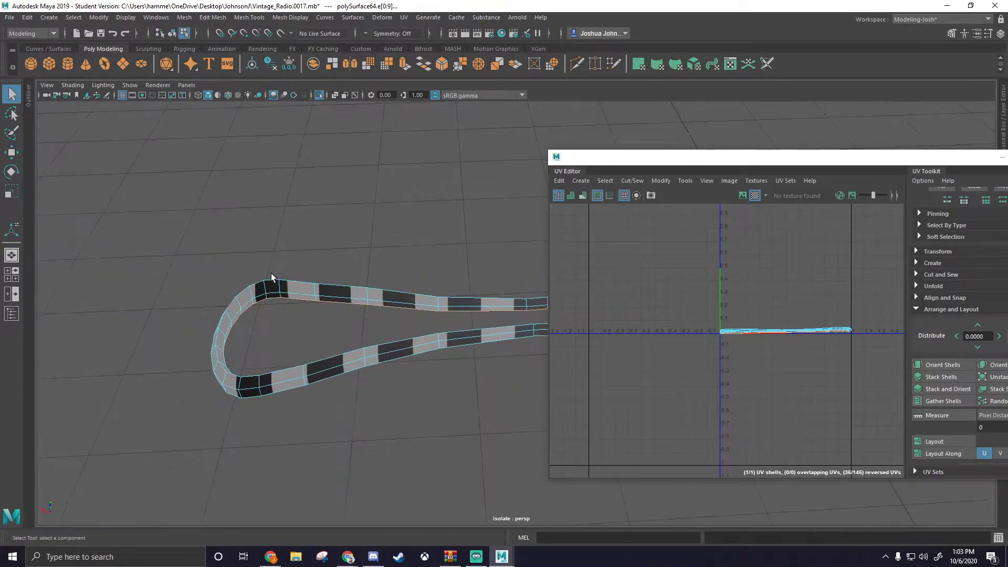
middle_click_drag(265, 289, 302, 277, "alt")
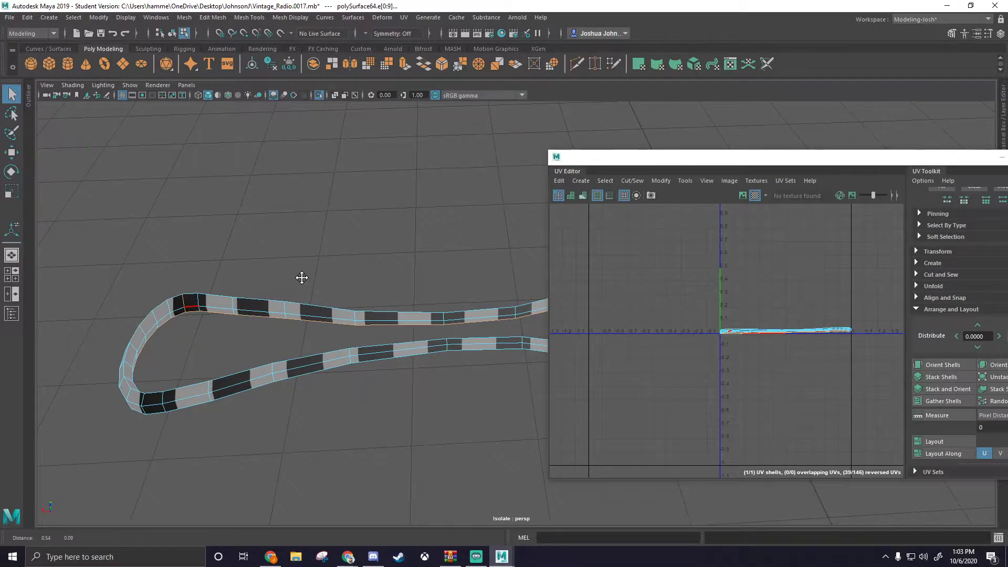
left_click_drag(307, 272, 301, 270, "alt")
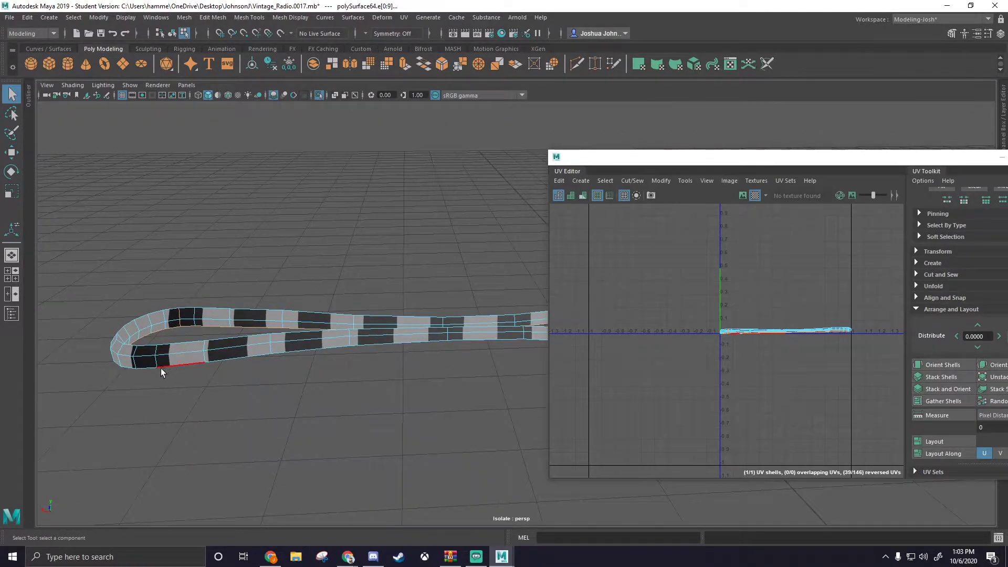
left_click_drag(348, 306, 223, 272, "alt")
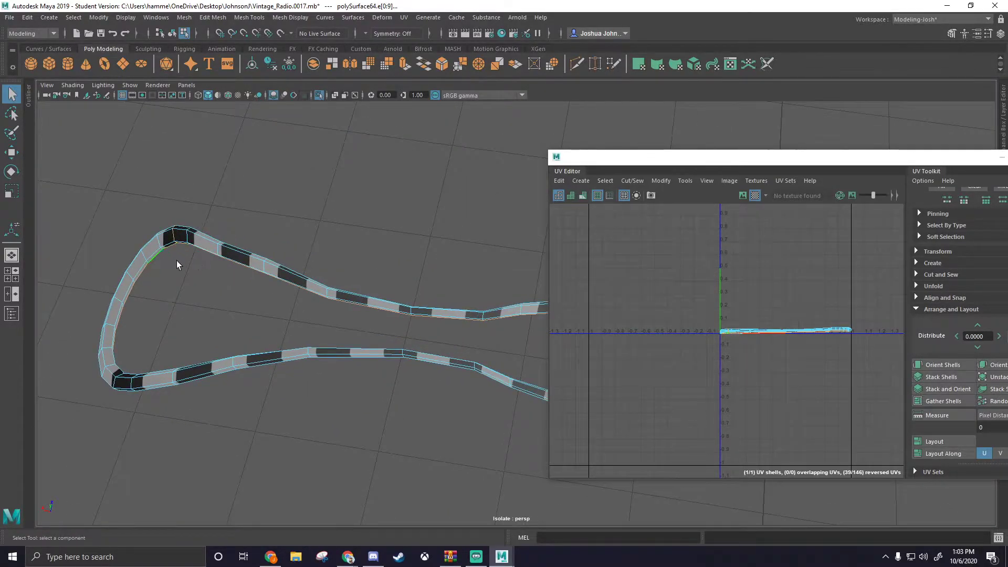
left_click_drag(404, 268, 284, 281, "alt")
left_click_drag(418, 296, 494, 276, "alt")
right_click(773, 300, "shift")
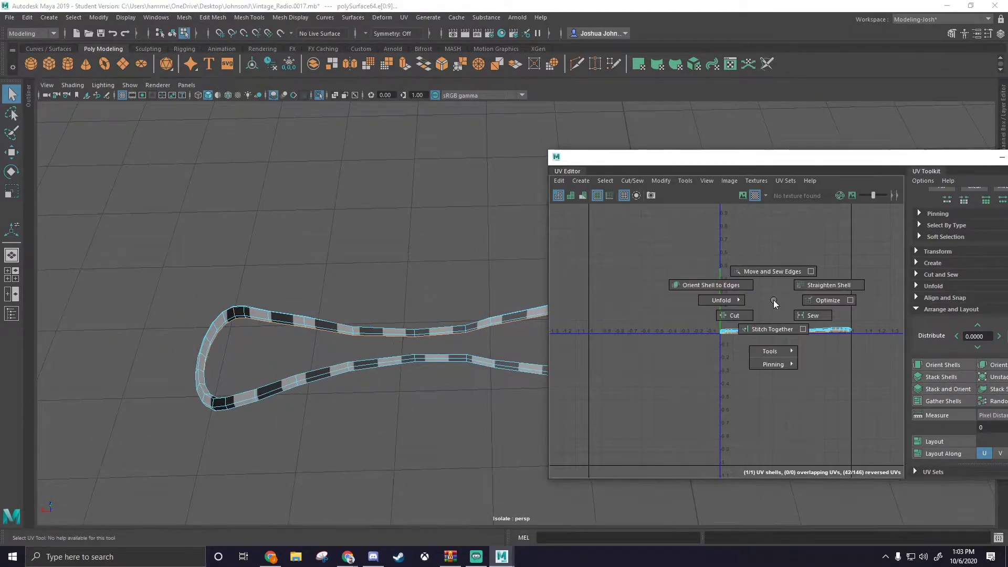
Step: Select the loop's two UV shells, unfold them, and move them up above the horizontal UV axis
key("e")
right_click_drag(754, 311, 709, 286)
left_click_drag(650, 256, 772, 343)
right_click_drag(741, 283, 607, 281, "shift")
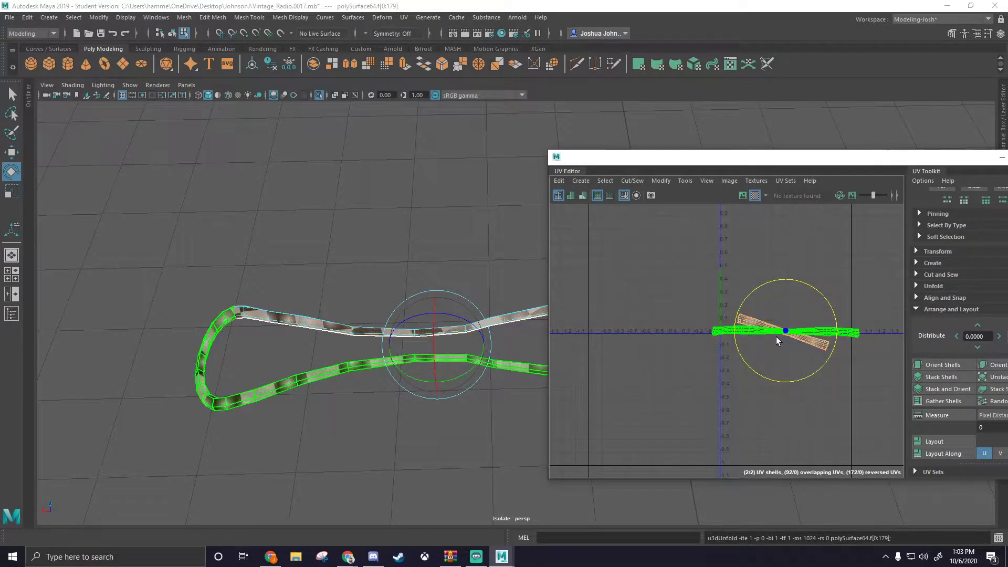
key("w")
left_click_drag(785, 284, 781, 241)
Step: Try enlarging both unfolded UV strips uniformly, and undo the scaling
left_click_drag(387, 268, 403, 225, "alt")
middle_click_drag(402, 225, 355, 246, "alt")
left_click_drag(355, 247, 358, 267, "alt")
key("r")
left_click_drag(786, 287, 970, 264)
key("ctrl+z")
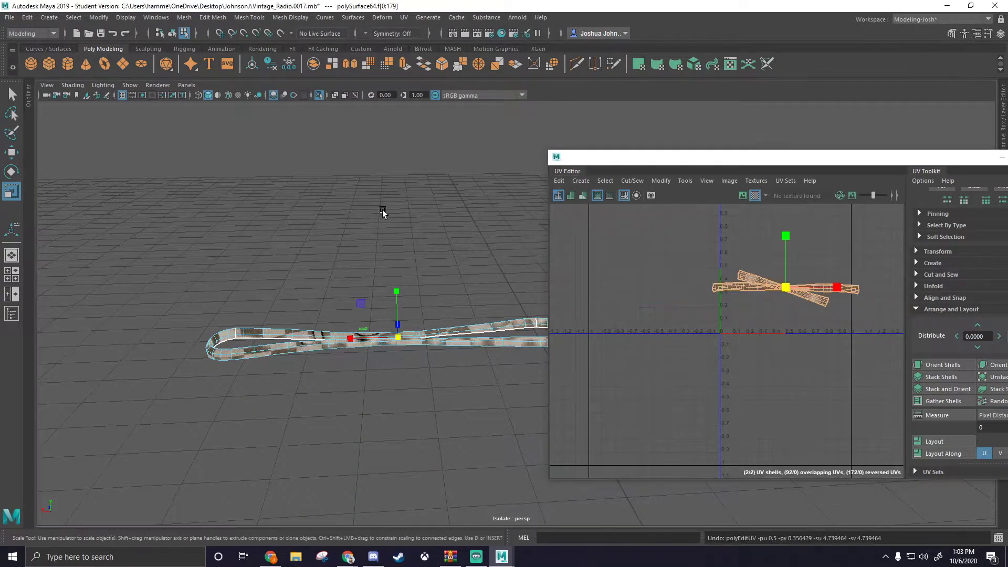
Step: Exit isolation, isolate the unmapped cord loop along the top of the bundle, and apply Camera-based UV mapping to it
left_click(319, 95)
scroll(302, 278, "up", 2)
right_click_drag(248, 267, 286, 254)
left_click(411, 231)
left_click(373, 326)
left_click(387, 333)
left_click(191, 315)
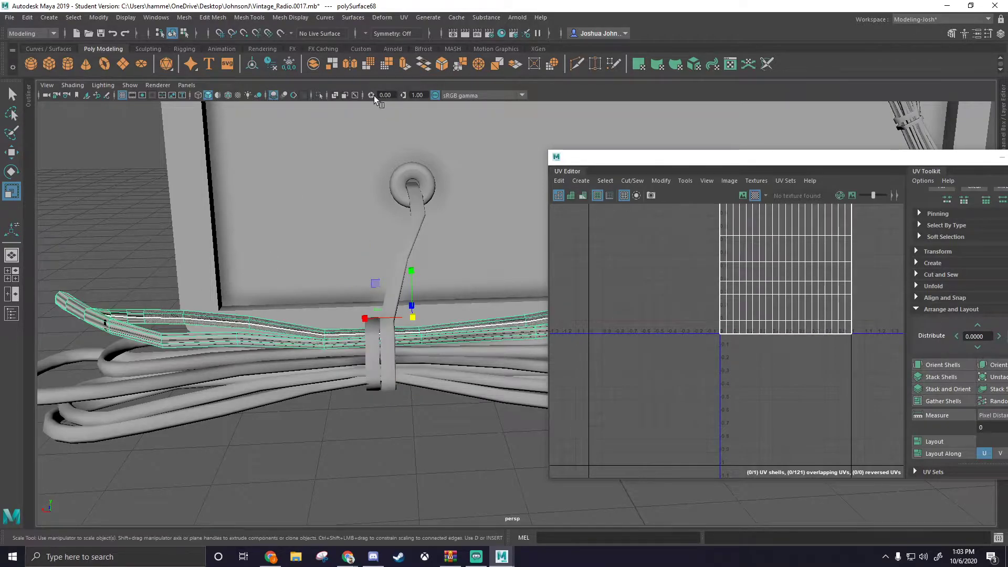
left_click(319, 95)
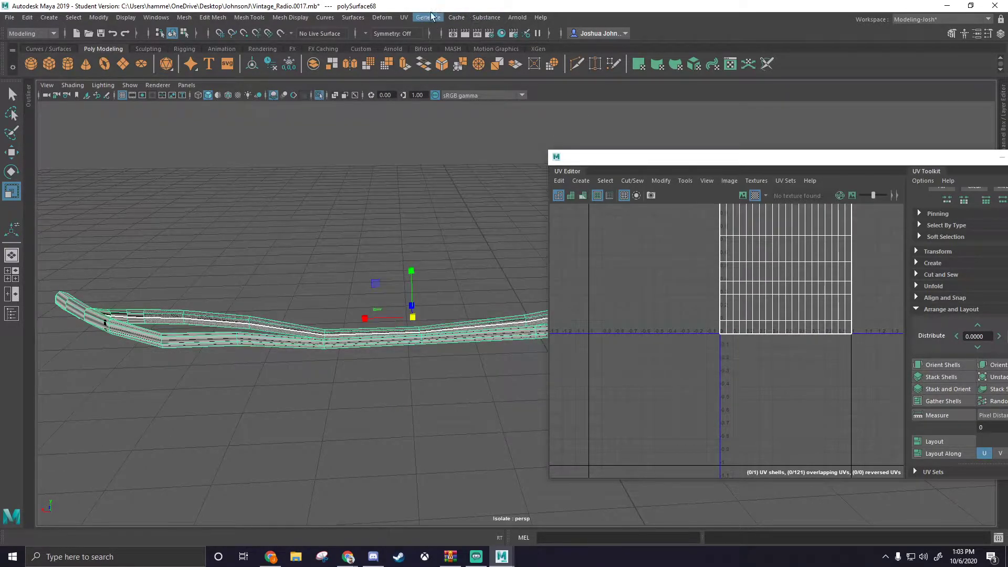
left_click(405, 18)
left_click(434, 98)
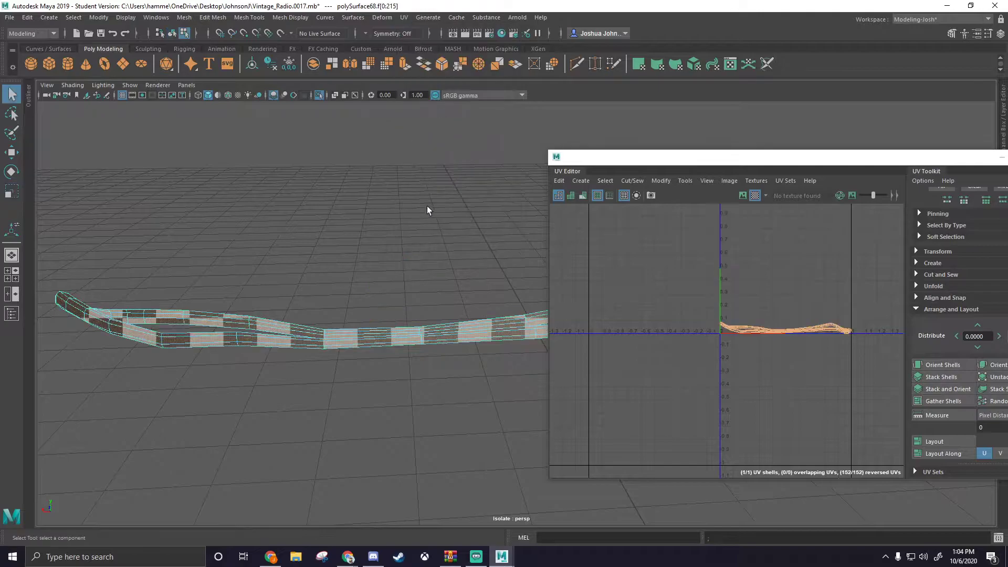
Step: Select a lengthwise edge loop and an edge ring at each end bend of the top loop, and cut its UVs
left_click_drag(449, 239, 326, 299, "alt")
middle_click_drag(483, 220, 415, 213, "alt")
right_click_drag(415, 213, 411, 186)
double_click(407, 206)
left_click_drag(407, 227, 287, 266, "alt")
double_click(352, 249, "shift")
right_click_drag(765, 247, 687, 245, "shift")
Step: Unfold both UV pieces of the top cord loop and move them up inside the UV tile
key("r")
right_click_drag(802, 304, 619, 295, "shift")
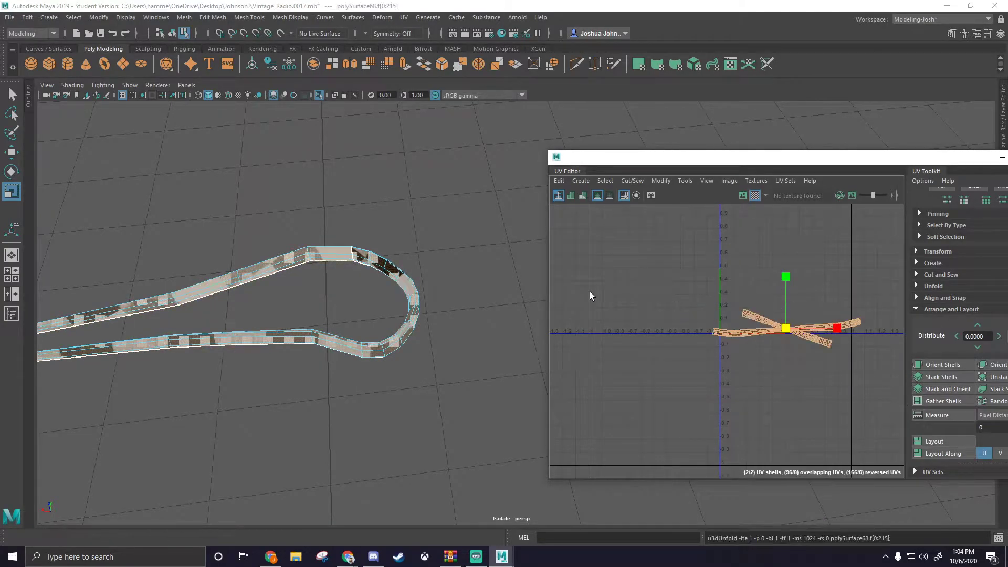
key("w")
left_click_drag(786, 327, 789, 258)
scroll(375, 271, "down", 3)
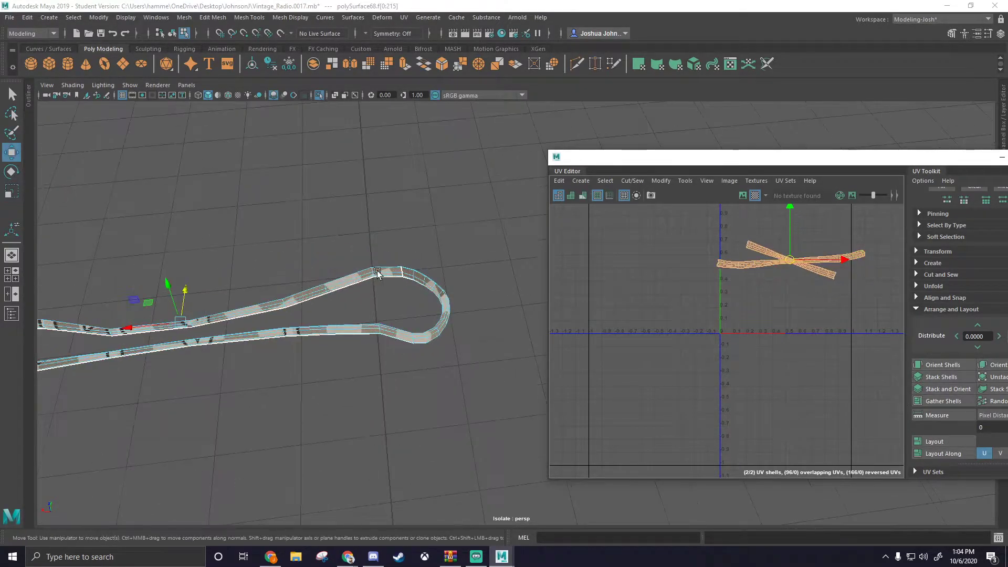
left_click_drag(375, 273, 335, 157, "alt")
Step: End the isolated view, deselect the cord, and save the scene incrementally as Vintage_Radio.0018.mb
left_click(318, 95)
left_click_drag(443, 266, 471, 321, "alt")
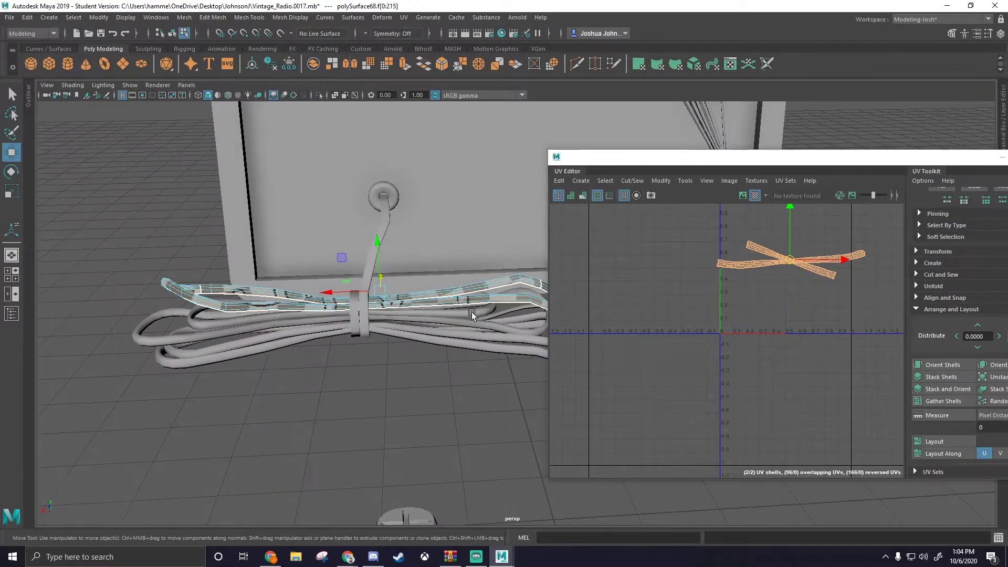
right_click_drag(175, 309, 223, 250)
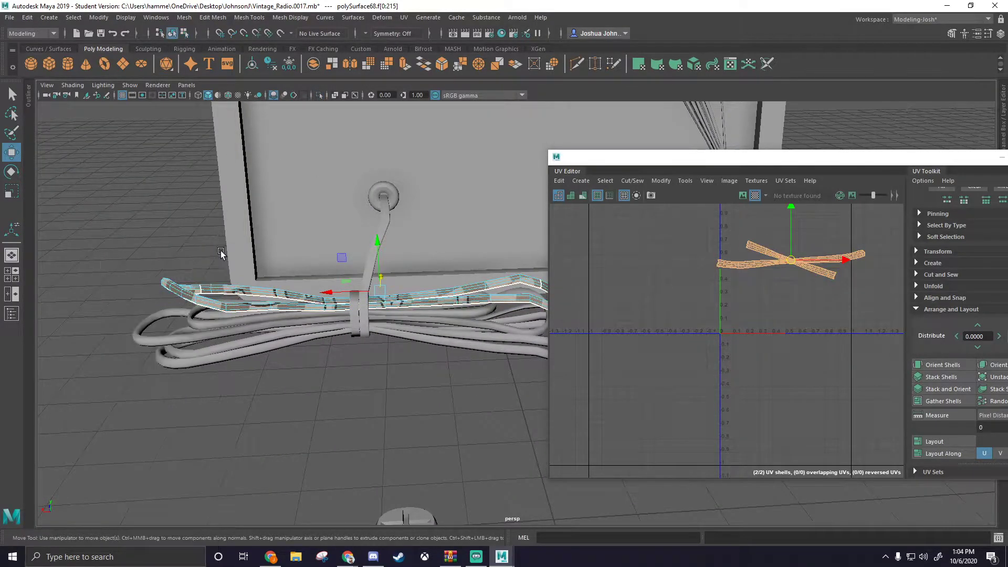
left_click(184, 252)
left_click(9, 18)
left_click(32, 80)
left_click(475, 292)
Step: Select the inner band wrapped around the cord bundle and examine its geometry and UVs in isolation
key("w")
scroll(323, 263, "up", 6)
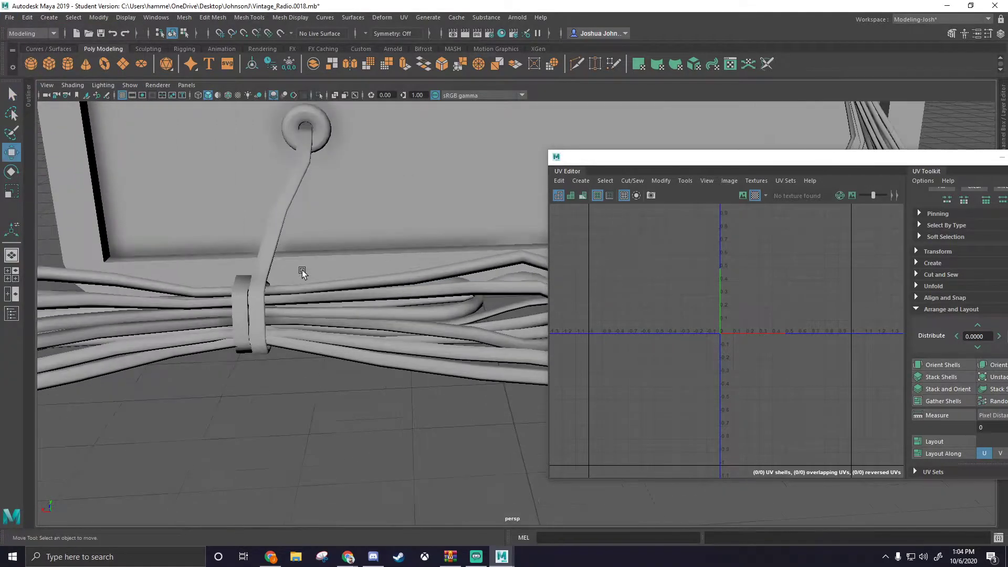
left_click(313, 314)
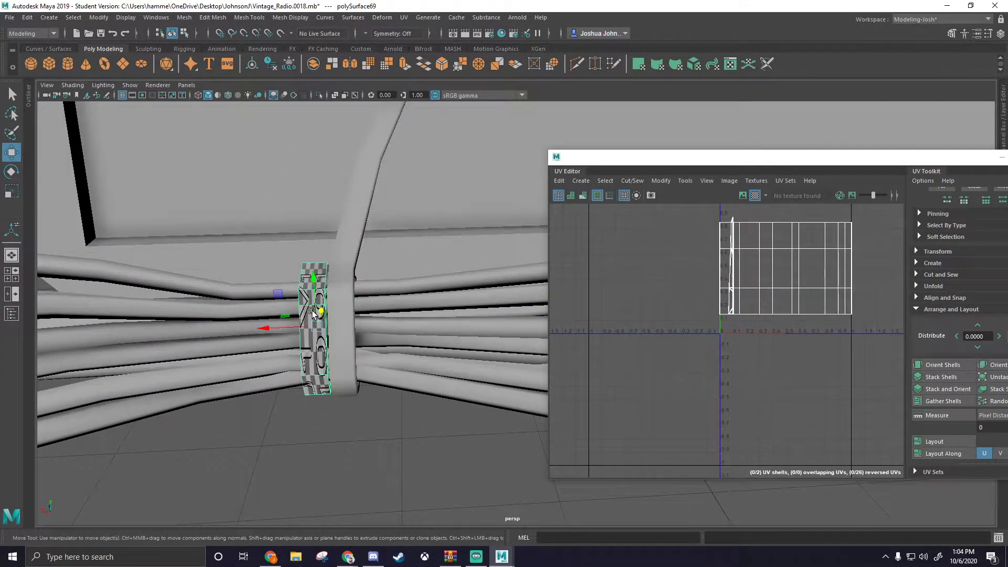
left_click(337, 299)
key("ctrl+z")
left_click(336, 300)
key("ctrl+z")
middle_click_drag(404, 289, 440, 297, "alt")
left_click_drag(440, 296, 437, 285, "alt")
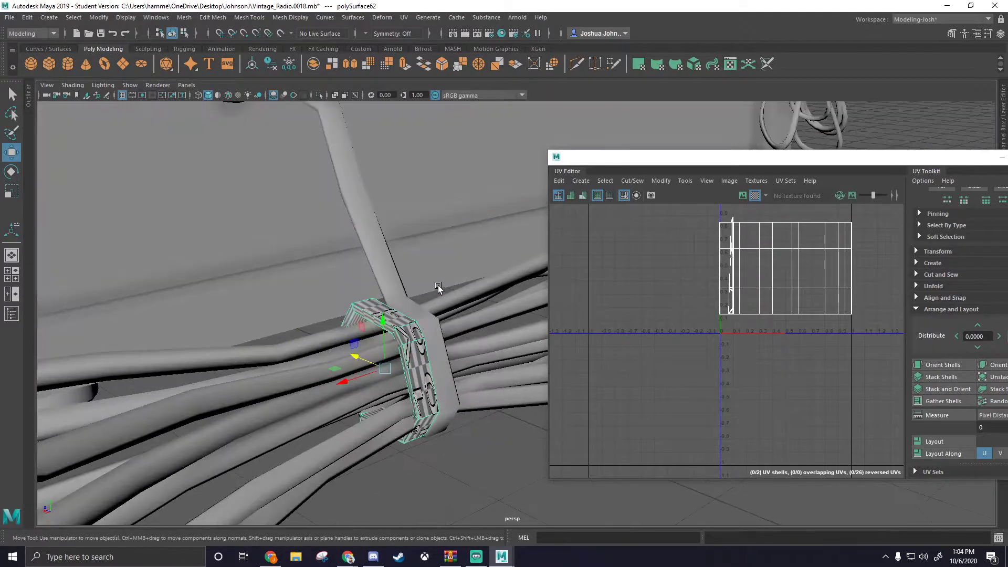
left_click(319, 95)
left_click_drag(387, 206, 297, 284, "alt")
left_click(319, 96)
Step: Examine the cord bundle and its neighbouring parts from several angles, selecting pieces to check their UVs
left_click_drag(386, 210, 283, 166, "alt")
left_click_drag(346, 209, 363, 189, "alt")
left_click(408, 228)
left_click(407, 230)
left_click_drag(407, 233, 439, 324, "alt")
middle_click_drag(440, 324, 452, 224, "alt")
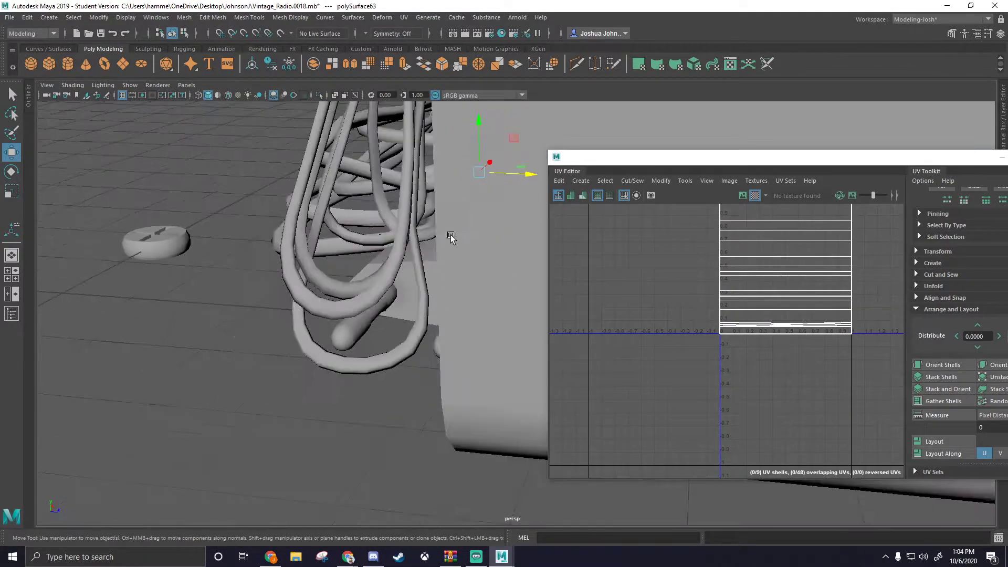
left_click_drag(452, 224, 524, 244, "alt")
left_click(524, 244)
middle_click_drag(313, 267, 290, 317, "alt")
left_click_drag(291, 317, 407, 240, "alt")
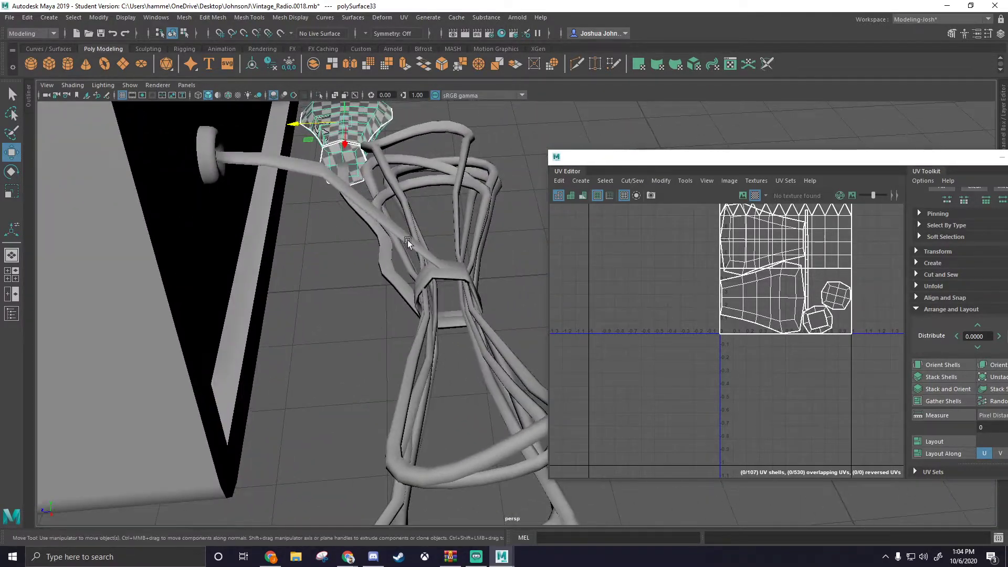
Step: Isolate the inner band of the cord bundle again and inspect its checker pattern and faces all around the ring
left_click(440, 274)
left_click(319, 96)
scroll(468, 251, "up", 3)
left_click_drag(468, 250, 508, 255, "alt")
scroll(491, 247, "up", 3)
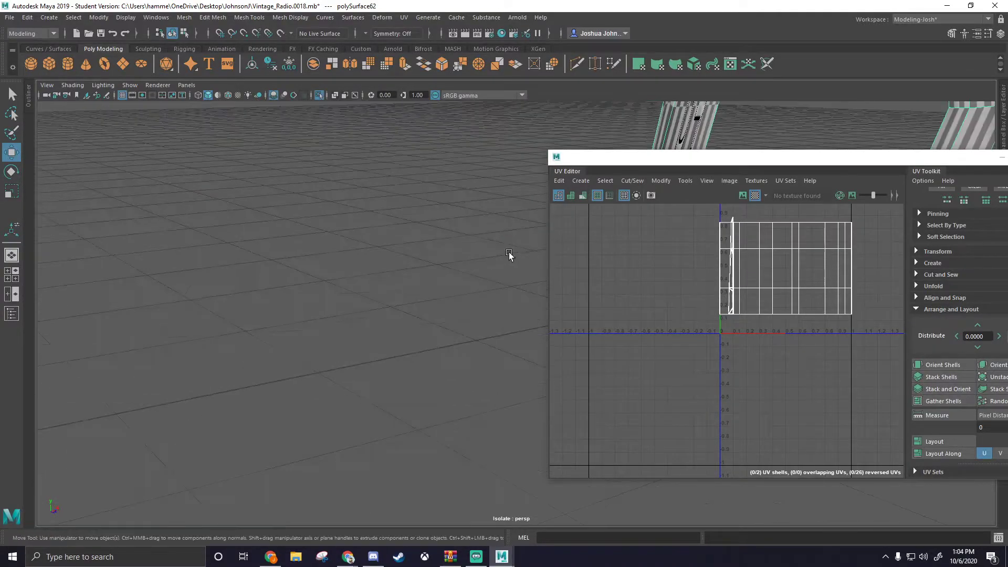
left_click_drag(446, 244, 367, 255, "alt")
middle_click_drag(367, 255, 359, 186, "alt")
scroll(423, 225, "up", 3)
left_click_drag(423, 226, 357, 321, "alt")
right_click_drag(357, 321, 360, 328)
left_click_drag(408, 338, 435, 226, "alt")
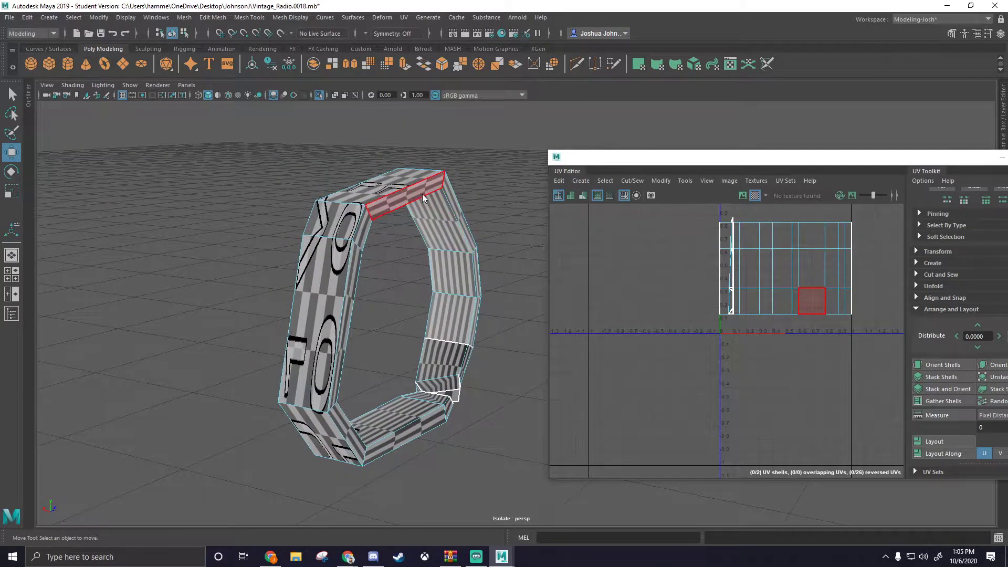
Step: Select the inner band as an object, isolate it, and apply a camera-based UV projection to it
mouse_move(344, 196)
right_mouse_down()
mouse_move(394, 219)
mouse_move(420, 209)
right_mouse_up()
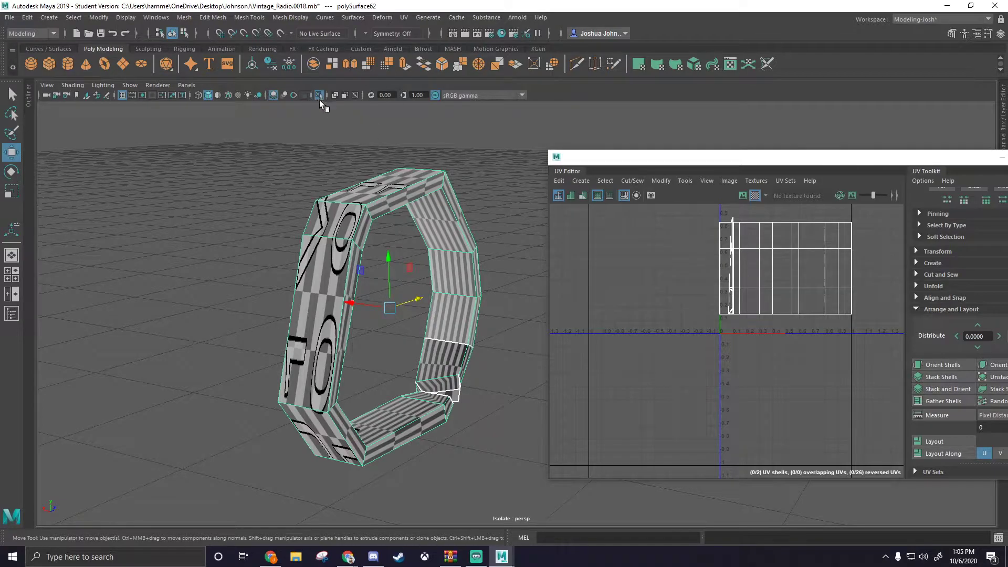
left_click(319, 97)
left_click(423, 226)
left_click(359, 196)
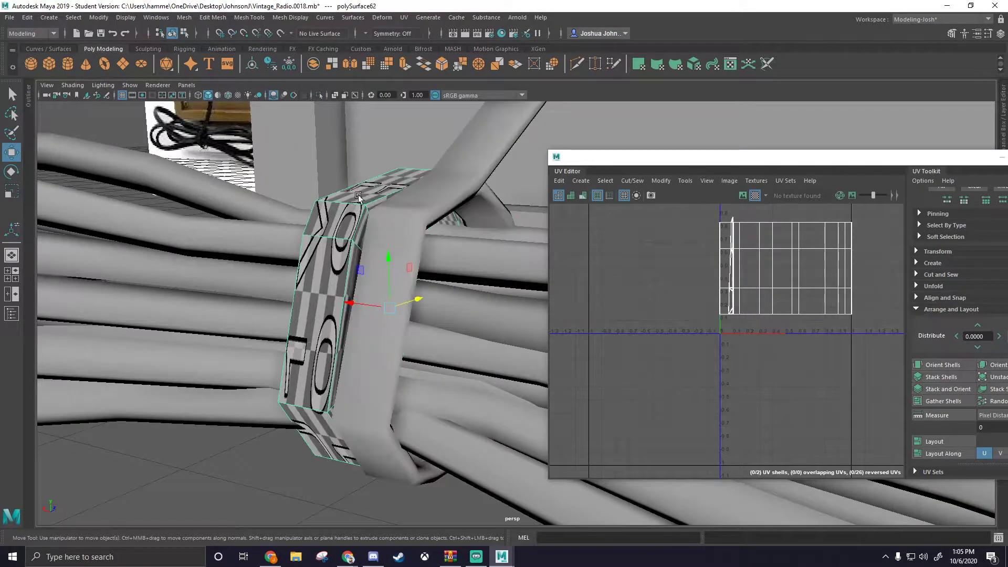
left_click(319, 95)
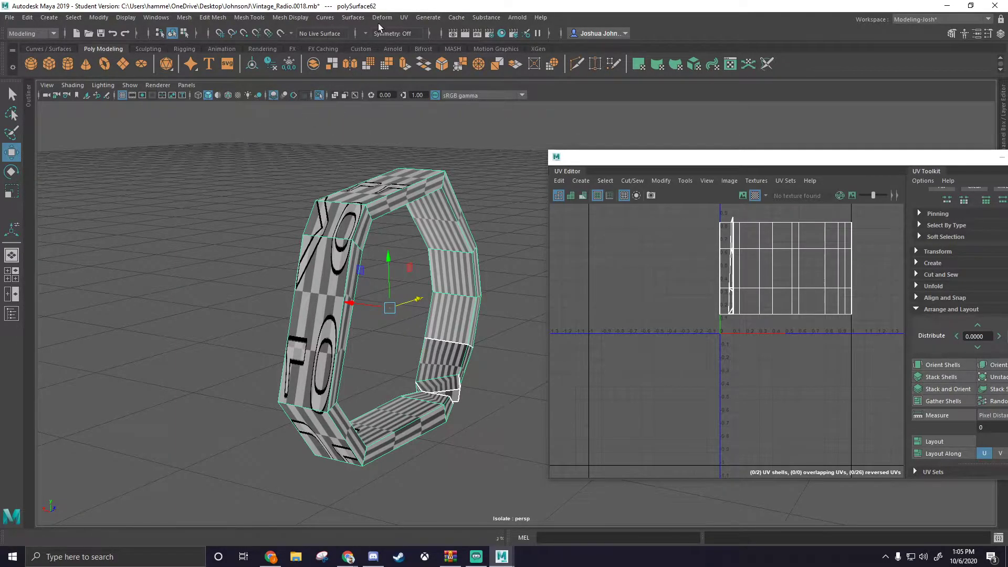
left_click(403, 18)
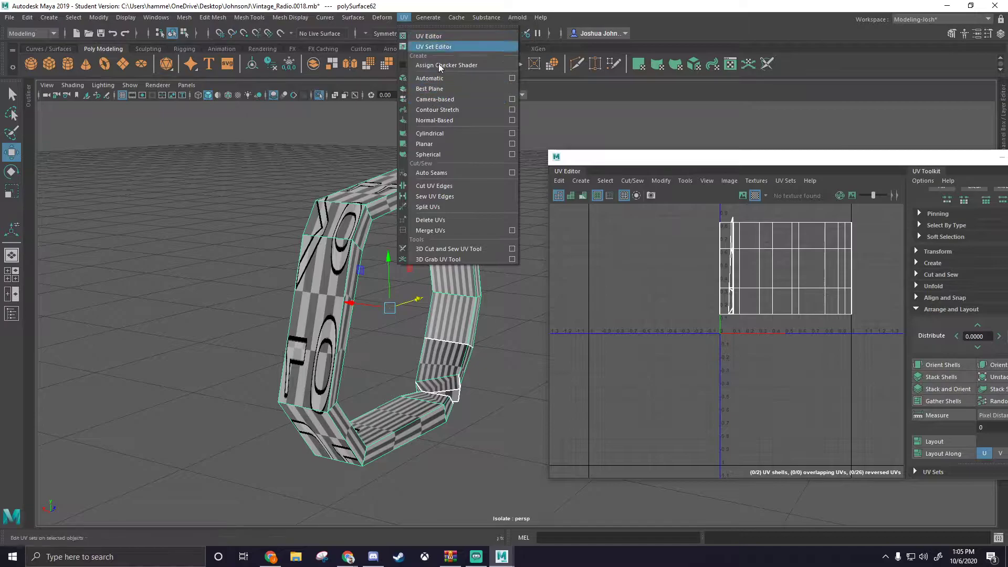
left_click(440, 98)
scroll(469, 209, "up", 1)
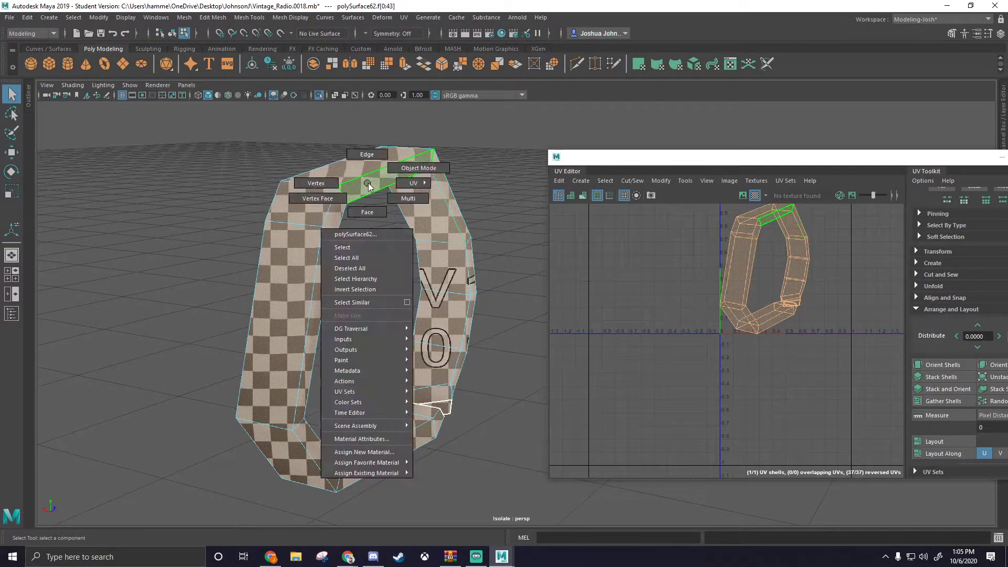
Step: Cut the inner band's UVs along an edge loop and unfold them into a flat strip
right_click_drag(367, 198, 368, 169)
double_click(378, 190)
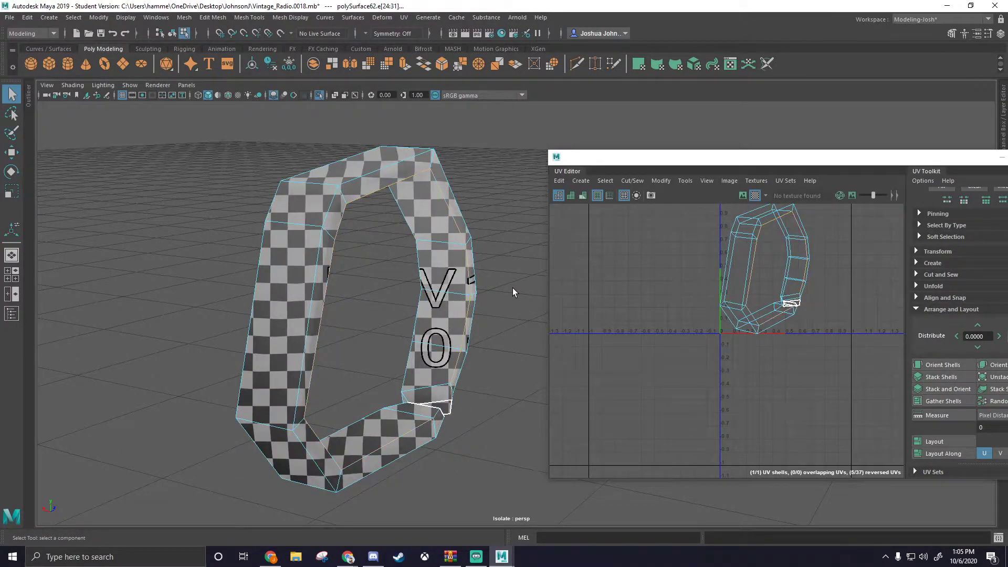
right_click_drag(767, 274, 646, 278, "shift")
key("w")
left_click(745, 240)
left_click_drag(766, 268, 808, 270)
Step: Examine the unfolded strip in the UV Editor and the checker pattern all around the inner band
left_click_drag(470, 267, 332, 227, "alt")
right_click_drag(468, 198, 420, 315, "alt")
left_click_drag(420, 315, 541, 322, "alt")
middle_click_drag(677, 314, 647, 323, "alt")
right_click_drag(693, 334, 676, 328, "alt")
scroll(675, 328, "down", 2)
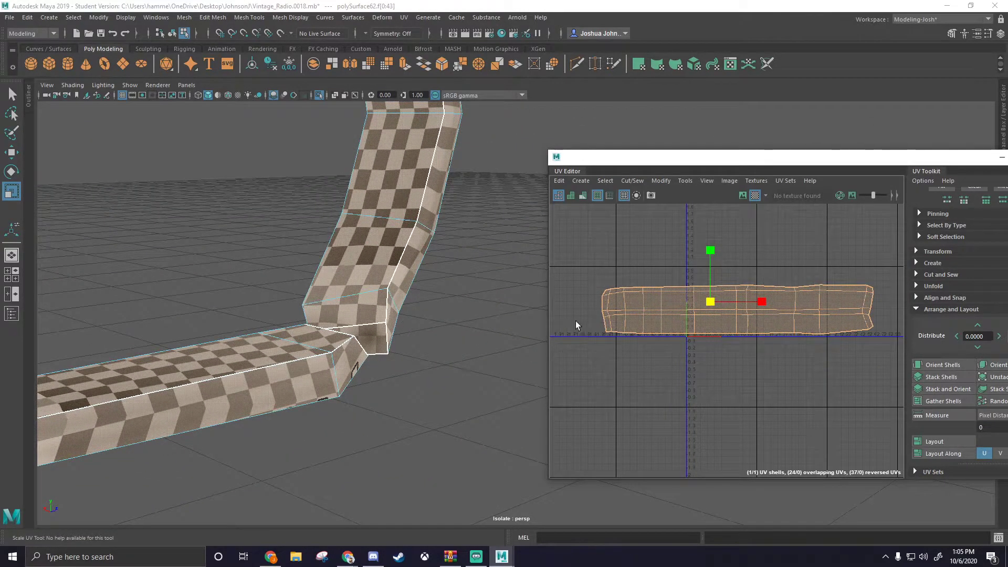
scroll(570, 325, "up", 3)
left_click_drag(540, 310, 426, 305, "alt")
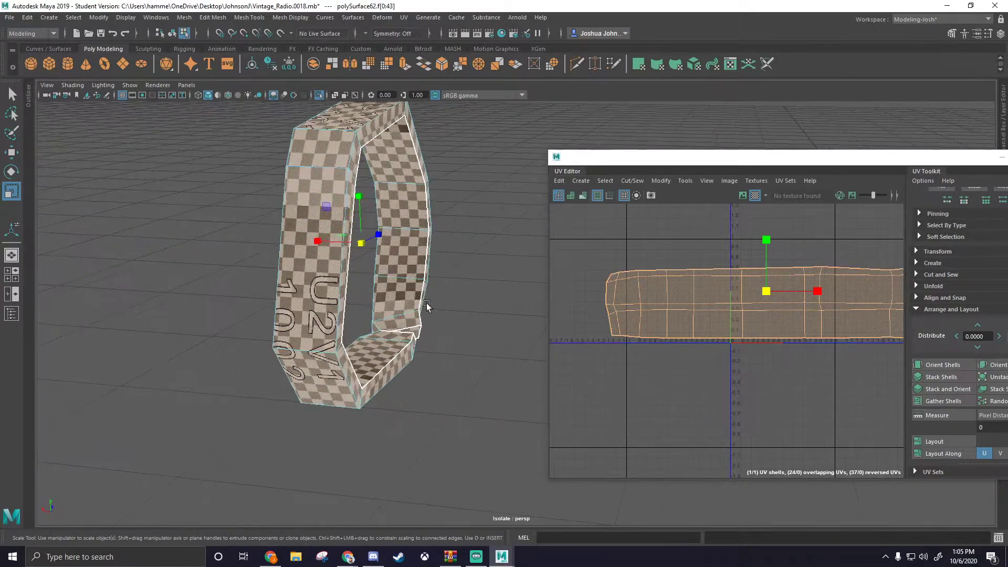
Step: End the isolated view, return to object mode, and select the neighbouring band with the long strap
left_click(319, 96)
scroll(386, 243, "down", 3)
left_click_drag(387, 243, 344, 225, "alt")
left_click(345, 225)
right_click_drag(349, 214, 388, 186)
left_click(304, 234)
scroll(402, 234, "down", 3)
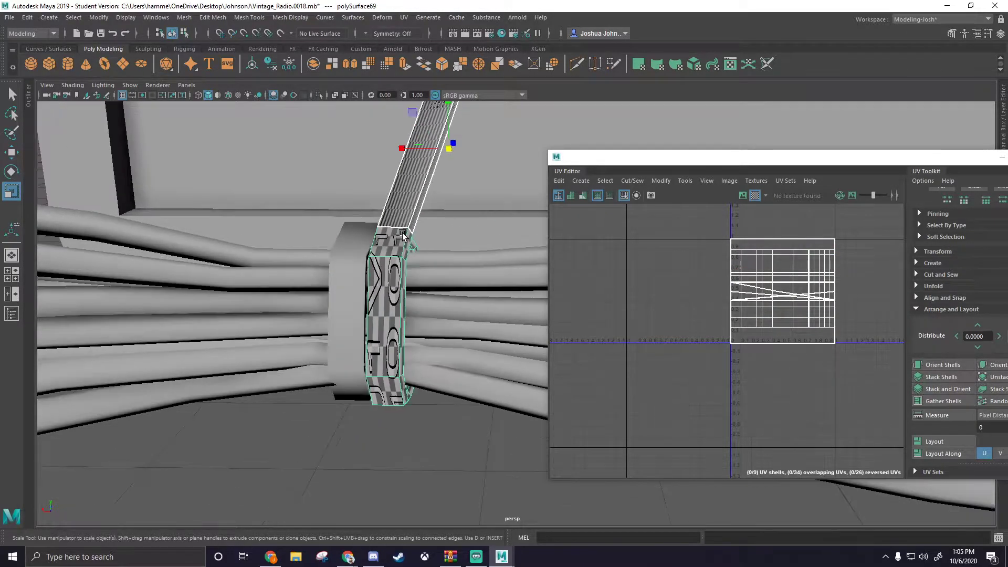
Step: Apply a camera-based UV projection to the strapped band, viewing the whole strap up to the grommet
middle_click_drag(415, 235, 392, 330, "alt")
scroll(394, 329, "down", 5)
middle_click_drag(451, 276, 436, 306, "alt")
scroll(437, 306, "up", 2)
left_click_drag(436, 309, 404, 101, "alt")
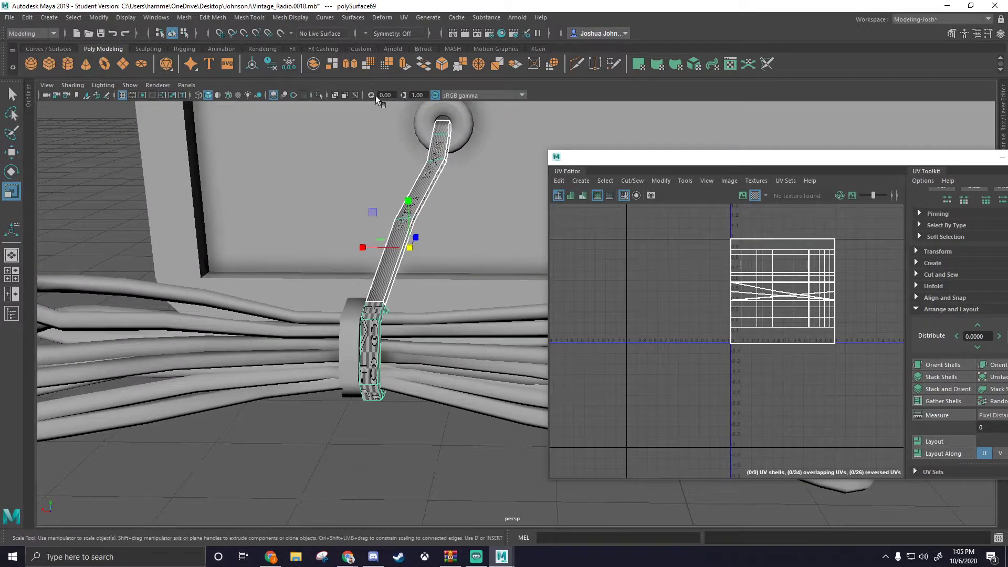
left_click(404, 17)
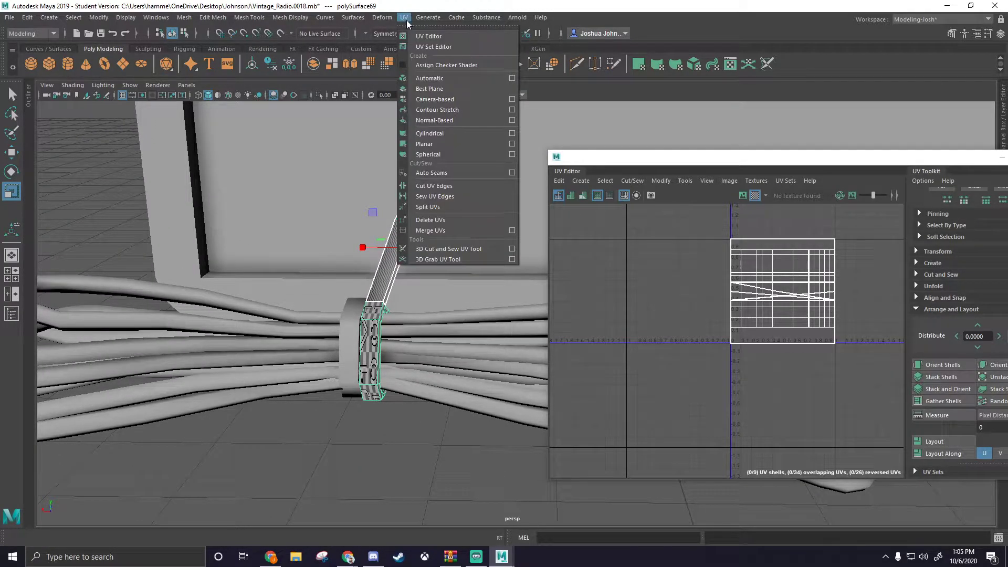
left_click(437, 92)
scroll(418, 280, "up", 3)
left_click(408, 106)
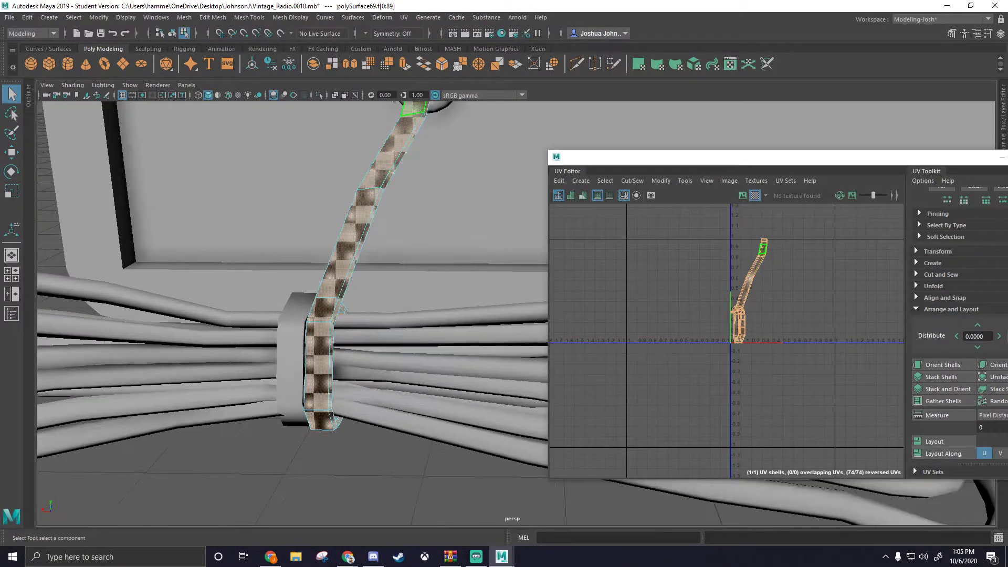
Step: Isolate the strapped band and select an edge loop running along it
left_click(319, 95)
scroll(755, 308, "up", 5)
left_click_drag(475, 294, 421, 232, "alt")
scroll(389, 267, "up", 3)
right_click_drag(430, 222, 430, 193)
double_click(435, 247)
left_click_drag(344, 311, 397, 400, "alt")
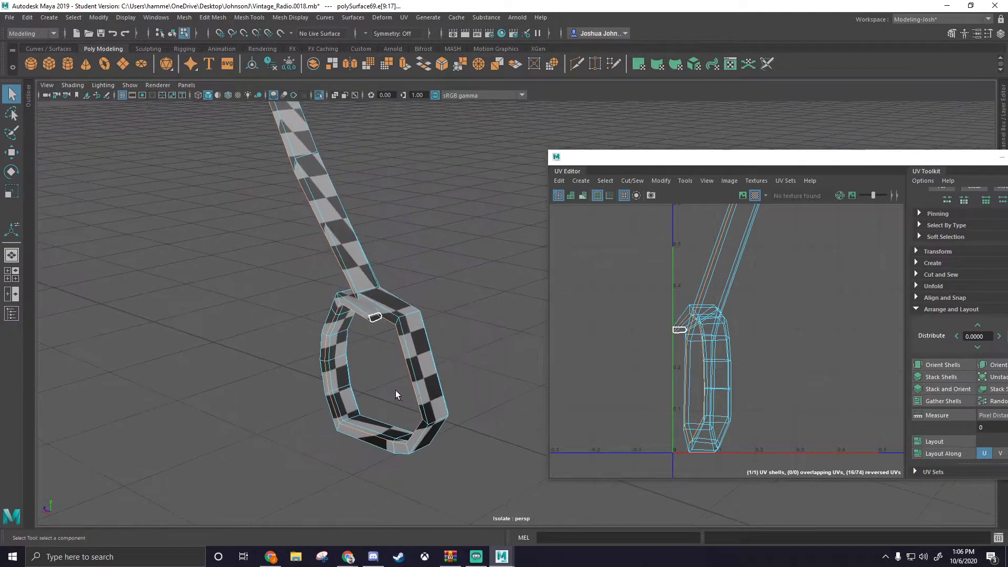
Step: Compare the strapped band with the surrounding cords, switching isolation on and off
left_click(319, 96)
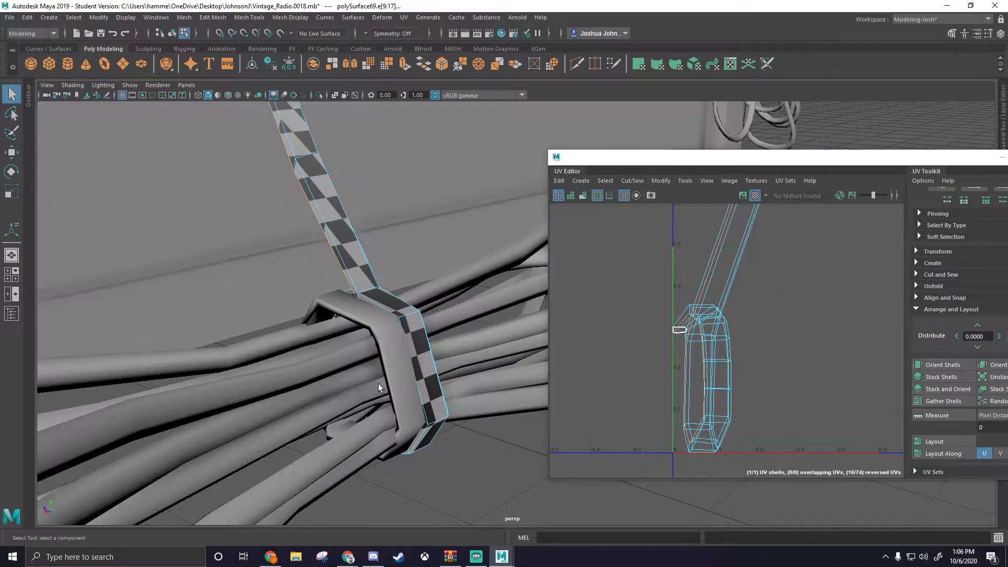
left_click(320, 96)
left_click_drag(328, 168, 345, 166, "alt")
key("ctrl+z")
right_click_drag(350, 188, 366, 175)
left_click(319, 95)
left_click_drag(341, 126, 286, 219, "alt")
left_click_drag(408, 278, 306, 299, "alt")
Step: Return to object mode, reselect the strapped band among the cords, and isolate it
right_click_drag(304, 268, 353, 240)
left_click(348, 282)
left_click(348, 282)
left_click(319, 96)
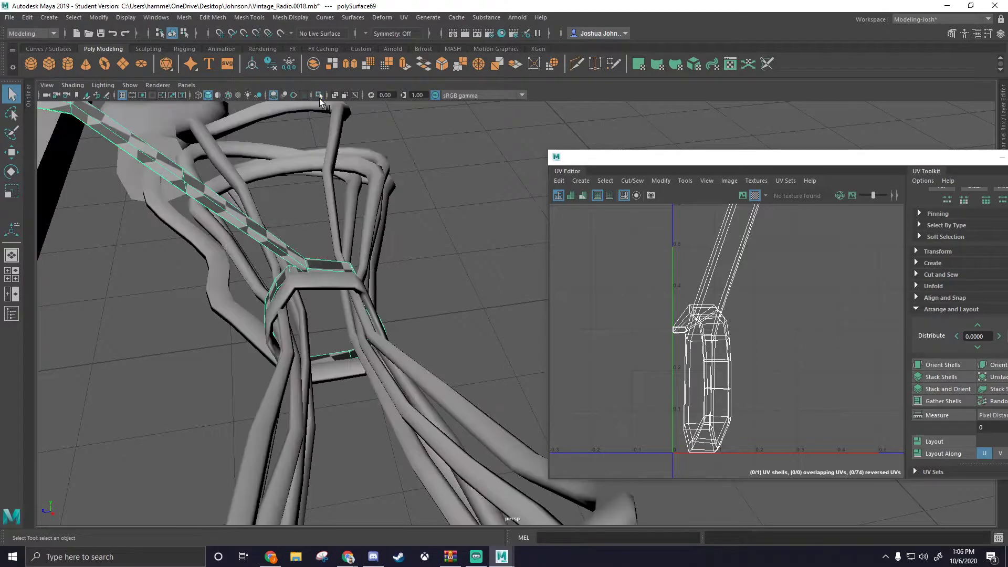
left_click(468, 248)
left_click(329, 268)
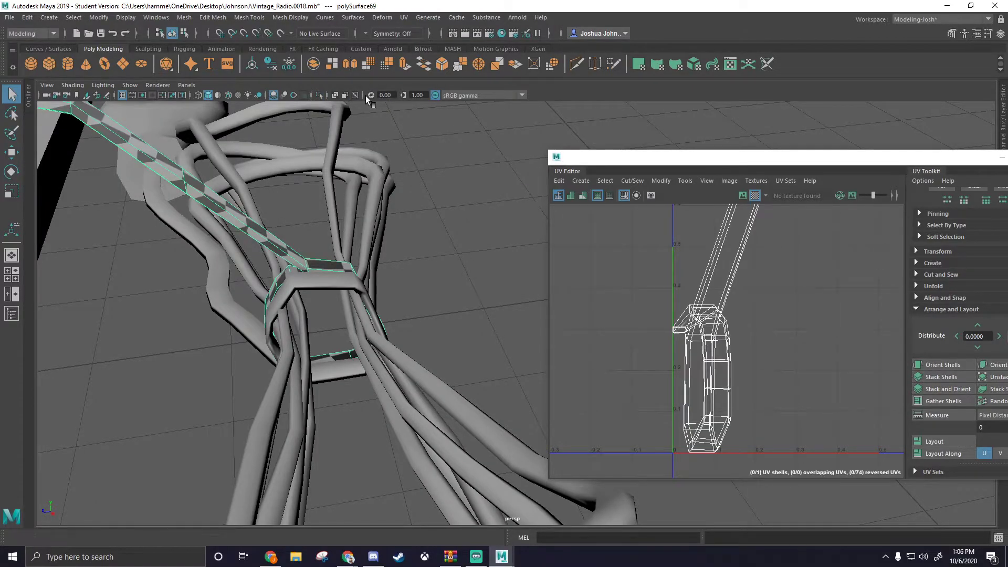
left_click(320, 96)
Step: Select the lengthwise edges of the strapped band and its strap, and cut the UVs along them
middle_click_drag(278, 192, 445, 226, "alt")
left_click_drag(186, 187, 348, 219, "alt")
left_click_drag(395, 153, 396, 144, "alt")
middle_click_drag(438, 344, 421, 212, "alt")
right_click_drag(420, 211, 442, 246, "alt")
middle_click_drag(443, 217, 462, 267, "alt")
right_click_drag(462, 270, 452, 213)
left_click(452, 239)
mouse_move(333, 222)
left_mouse_down("alt")
mouse_move(387, 228)
mouse_move(320, 224)
left_mouse_up("alt")
double_click(268, 311)
left_click_drag(268, 271, 381, 221, "alt")
right_click_drag(703, 331, 677, 311, "shift")
Step: Select the whole UV shell of the strapped band and unfold it
key("r")
scroll(708, 309, "down", 3)
left_click(716, 299)
right_click_drag(727, 289, 609, 289, "shift")
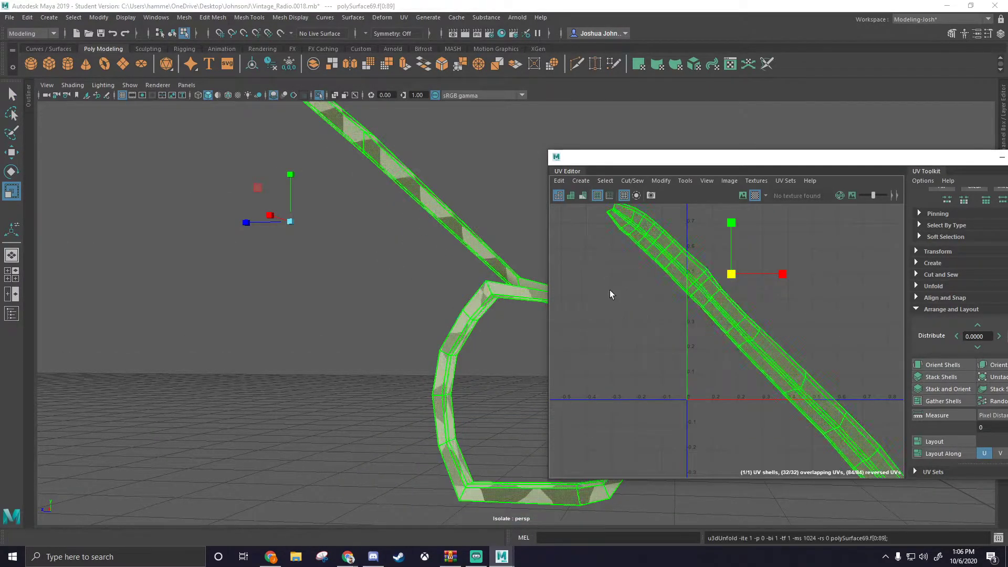
scroll(567, 289, "down", 2)
Step: Enlarge the unfolded shell, rotate it nearly upright, and move it in the UV Editor
left_click_drag(474, 256, 399, 279, "alt")
left_click(660, 301)
left_click_drag(682, 286, 722, 284)
key("e")
left_click_drag(472, 285, 393, 258, "alt")
scroll(432, 323, "up", 1)
key("r")
left_click_drag(666, 289, 687, 287)
left_click_drag(366, 328, 495, 268, "alt")
key("w")
left_click_drag(666, 289, 772, 231)
scroll(731, 342, "down", 6)
scroll(745, 351, "down", 4)
scroll(751, 352, "up", 7)
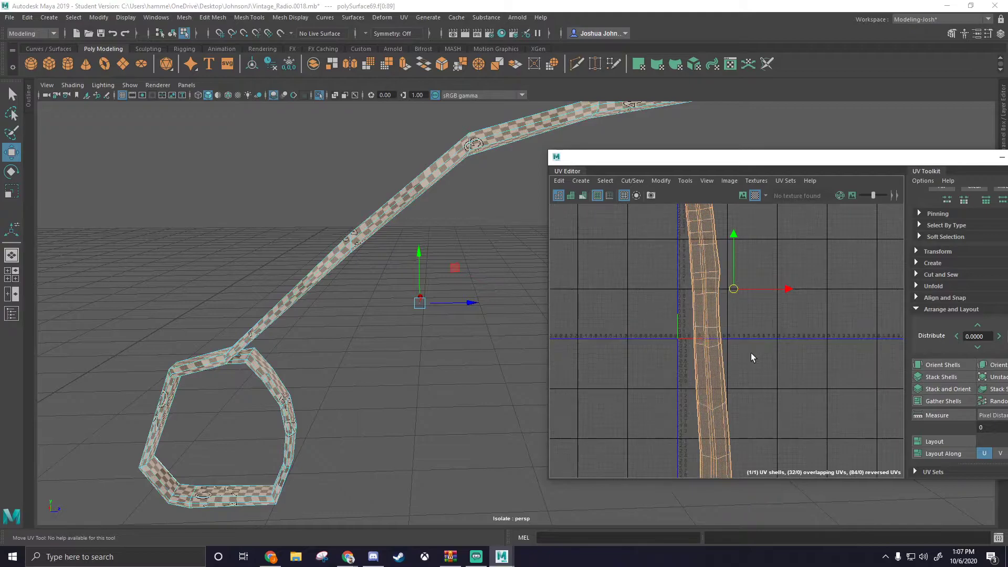
Step: Cut the UV shell where the ring meets the strap, splitting it into two shells, and unfold it again
middle_click_drag(751, 352, 745, 298, "alt")
scroll(312, 320, "up", 3)
left_click_drag(313, 320, 371, 319, "alt")
middle_click_drag(242, 319, 491, 314, "alt")
right_click_drag(273, 376, 273, 239)
right_click_drag(758, 280, 658, 269, "shift")
left_click(705, 262)
left_click(713, 335)
right_click_drag(723, 319, 594, 321, "shift")
scroll(445, 327, "down", 3)
left_click_drag(446, 326, 472, 345, "alt")
left_click(644, 220)
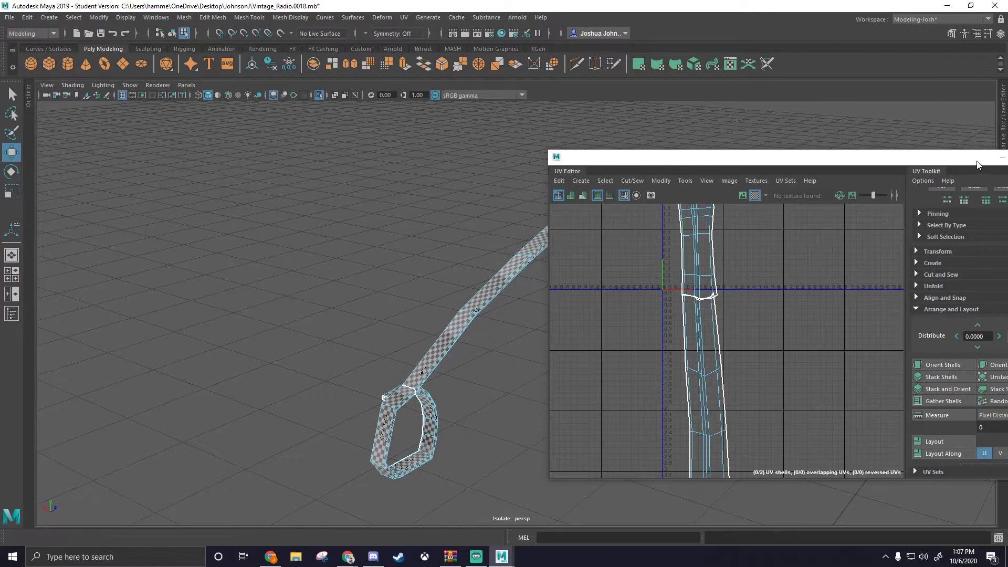
Step: Close the UV Editor, end the isolated view, and return to object mode
left_click_drag(977, 162, 758, 181)
left_click(837, 180)
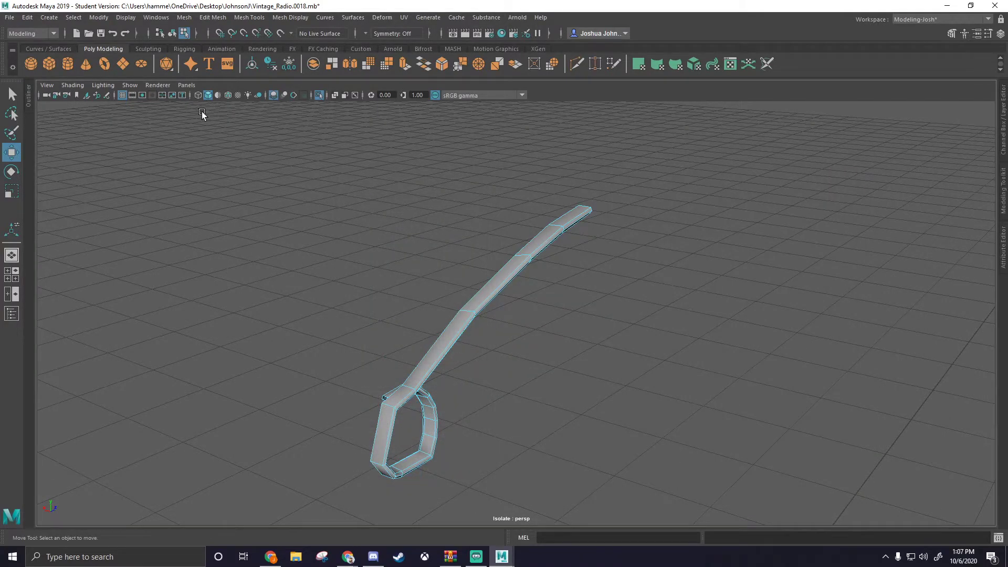
left_click(318, 95)
left_click_drag(453, 273, 566, 316, "alt")
left_click(566, 316)
middle_click_drag(710, 255, 469, 403, "alt")
right_click_drag(423, 403, 462, 250)
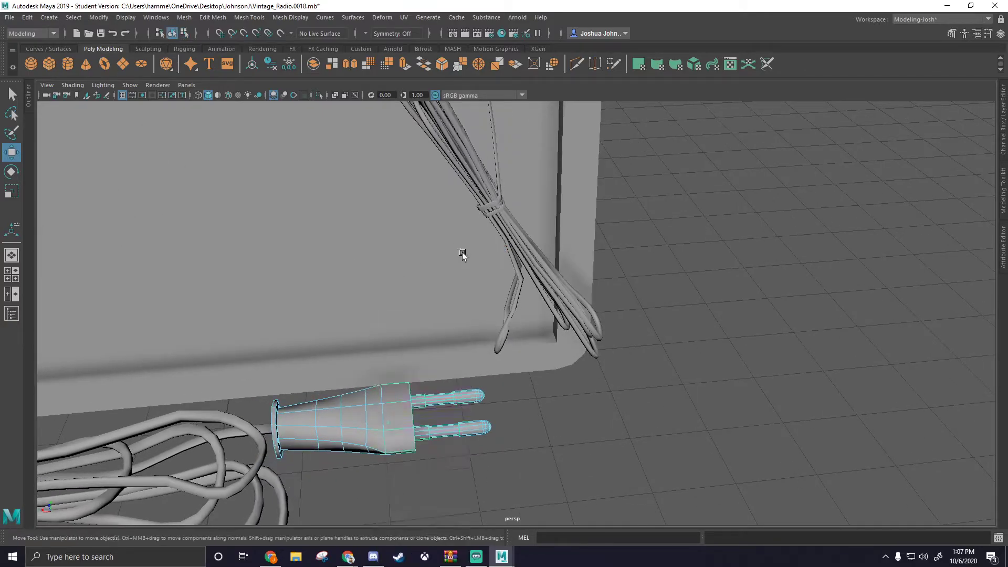
Step: Examine the cord bundles behind the radio from several angles, selecting one cord loop
scroll(528, 242, "down", 1)
middle_click_drag(529, 240, 590, 371, "alt")
left_click_drag(527, 306, 517, 294)
left_click_drag(536, 326, 563, 210, "alt")
left_click(327, 351)
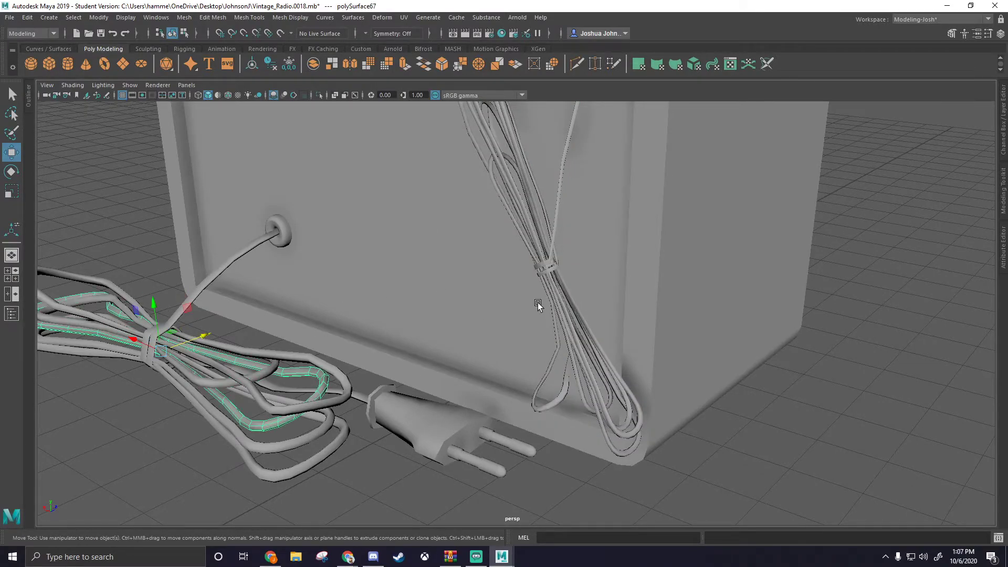
scroll(537, 302, "down", 6)
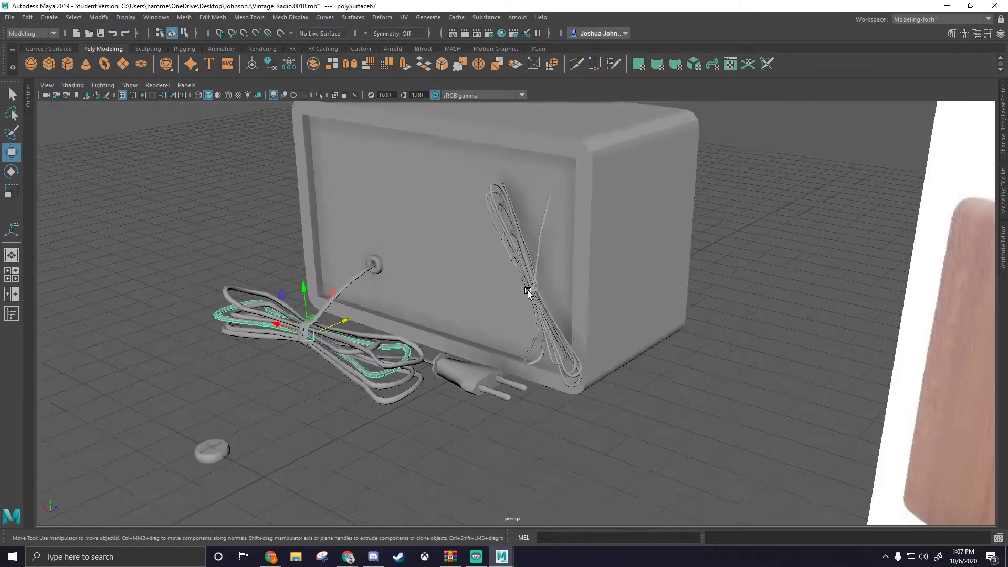
left_click_drag(603, 326, 664, 310, "alt")
middle_click_drag(664, 310, 567, 239, "alt")
left_click_drag(493, 294, 504, 338, "alt")
middle_click_drag(504, 338, 609, 184, "alt")
Step: Select the plug and the loose round screw to check them, and view the radio's front
left_click(422, 292)
left_click_drag(520, 259, 503, 277, "alt")
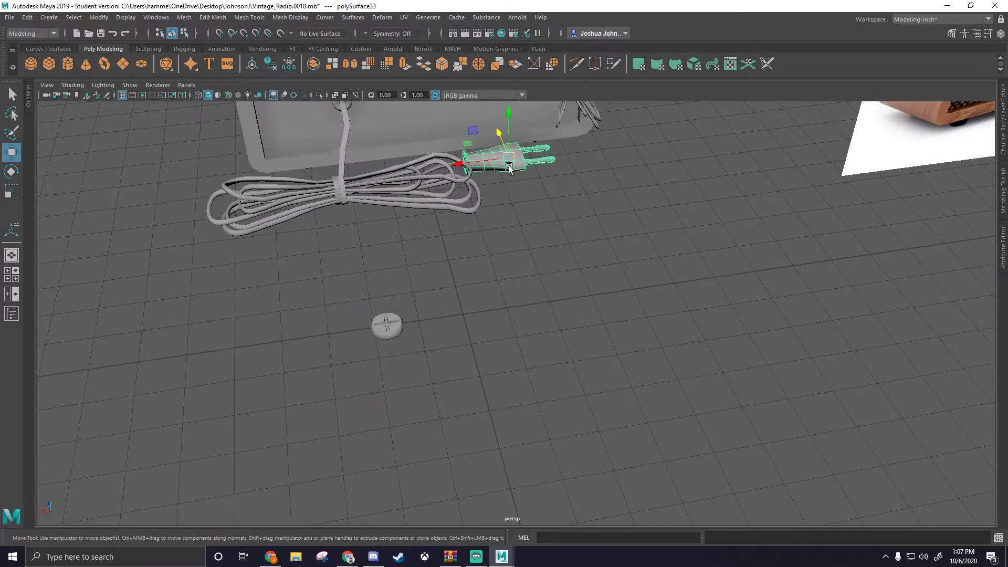
left_click_drag(533, 311, 554, 350, "alt")
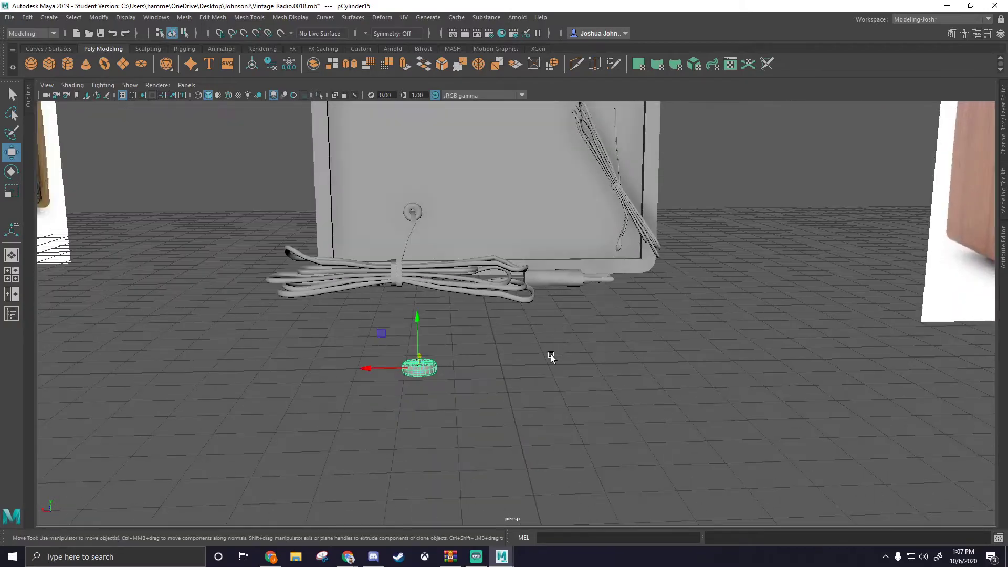
left_click_drag(371, 356, 405, 354, "alt")
left_click(416, 357)
left_click(406, 355)
middle_click_drag(344, 325, 493, 314, "alt")
left_click_drag(389, 303, 614, 296, "alt")
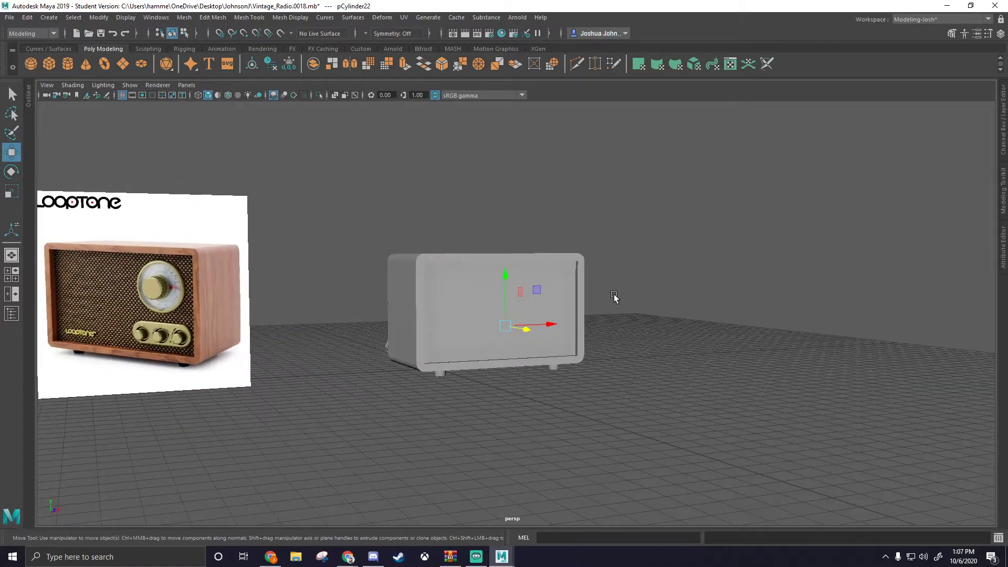
Step: Open the layer editor and make the Secondary_Knob and Main_Dial layers visible
left_click(1001, 118)
left_click(862, 470)
left_click(863, 480)
scroll(591, 304, "up", 3)
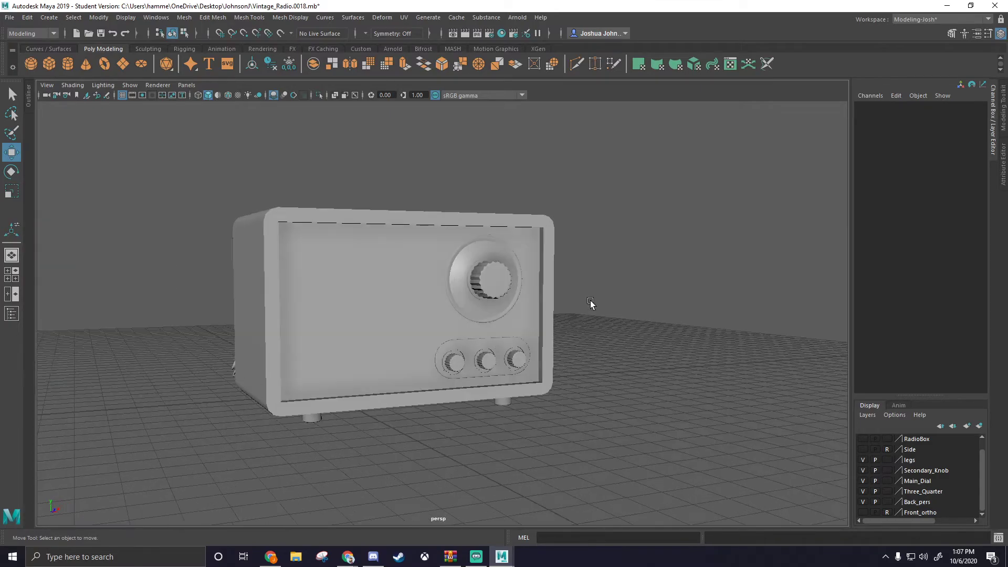